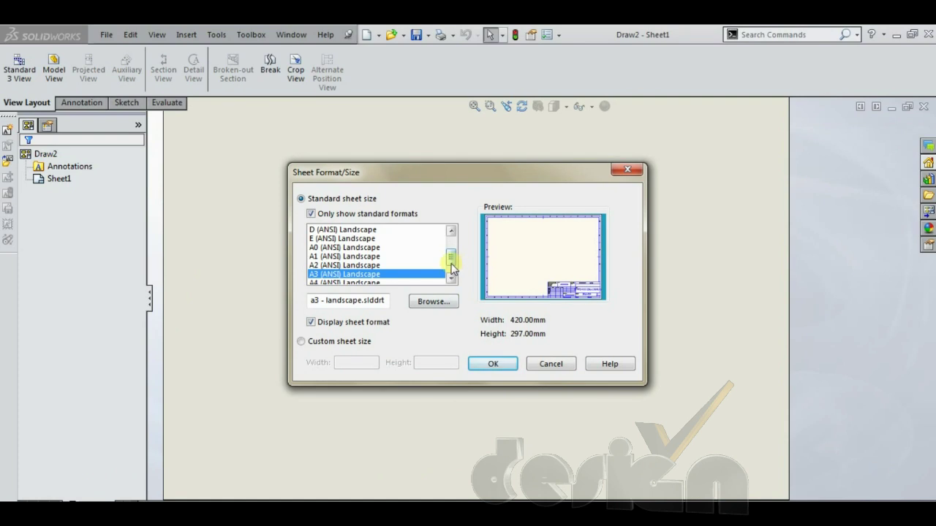
# Choose A0 (ANSI) Landscape, 1189 x 841 mm, as the new drawing's sheet size
pyautogui.moveTo(452, 263)
pyautogui.mouseDown()
pyautogui.moveTo(452, 246)
pyautogui.moveTo(455, 280)
pyautogui.mouseUp()
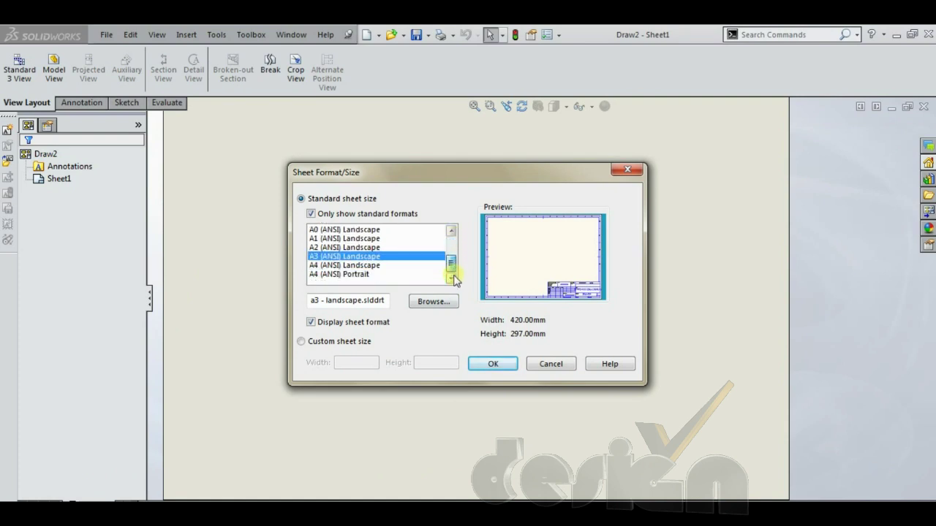
pyautogui.click(388, 230)
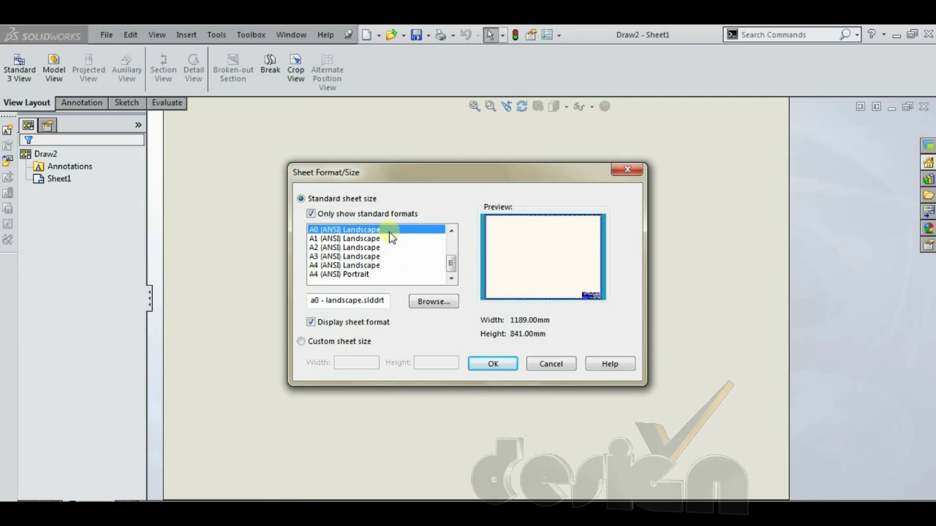
pyautogui.click(494, 364)
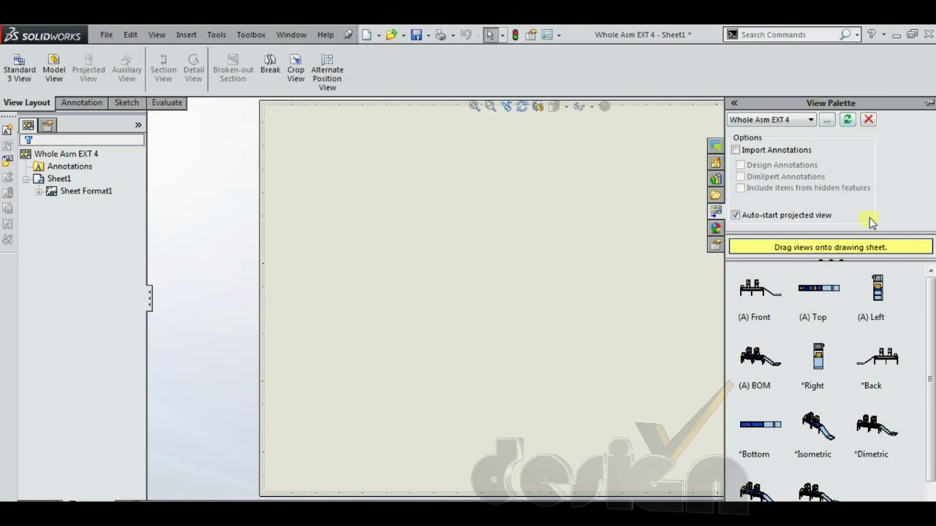
# Drag the Whole Asm EXT 4 (A) Front view from the View Palette to the sheet centre
pyautogui.scroll(-1, 859, 409)
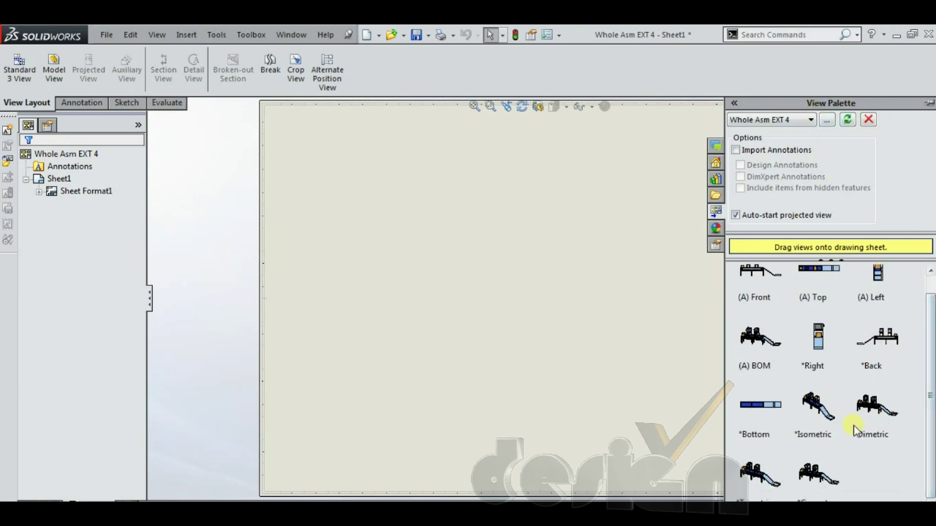
pyautogui.scroll(1, 865, 322)
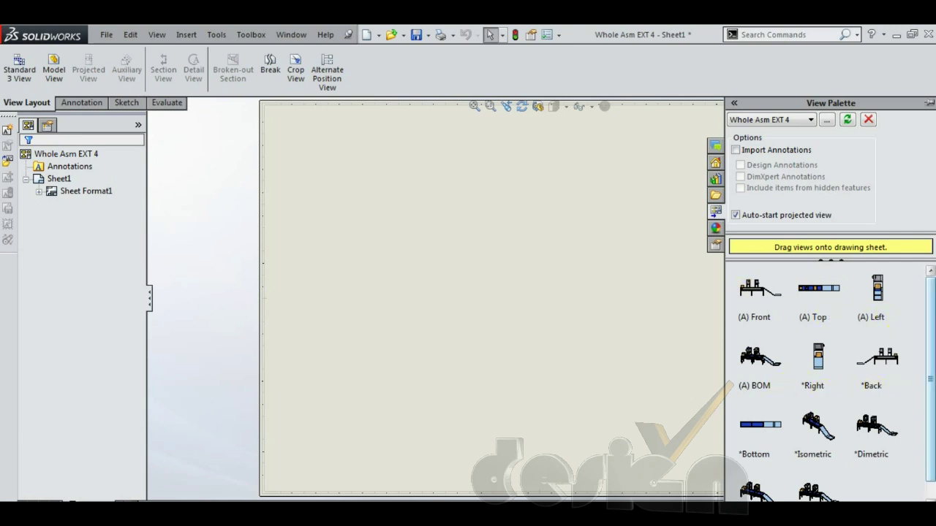
pyautogui.scroll(-1, 870, 391)
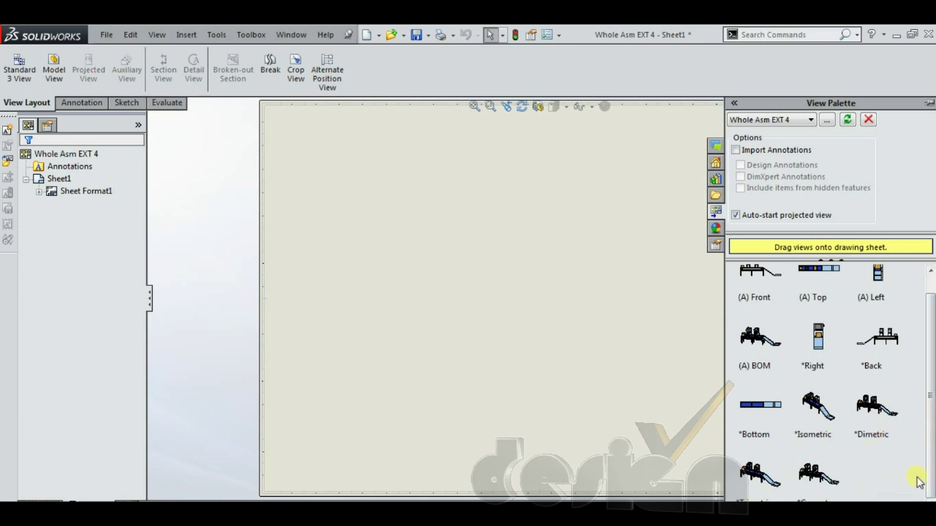
pyautogui.scroll(1, 929, 410)
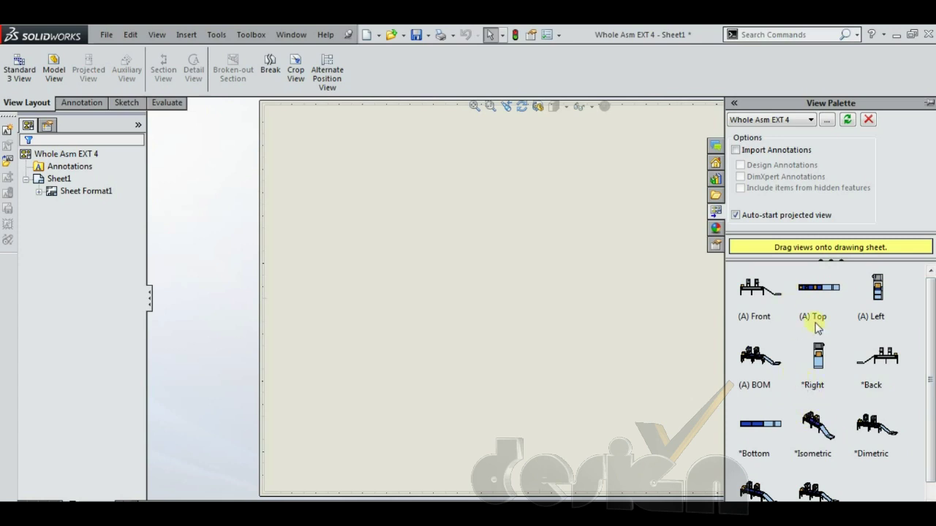
pyautogui.moveTo(766, 321)
pyautogui.mouseDown()
pyautogui.moveTo(570, 317)
pyautogui.moveTo(539, 289)
pyautogui.mouseUp()
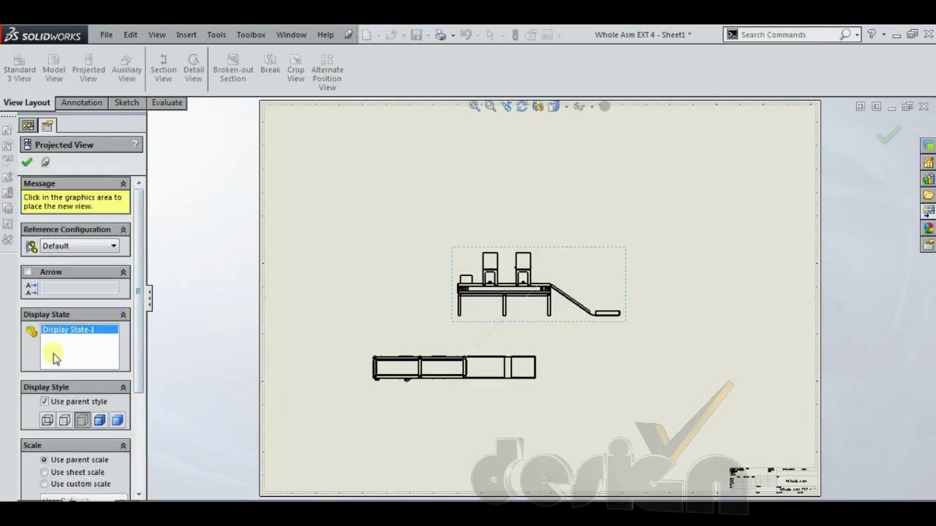
# Preview Hidden Lines Visible and Shaded With Edges styles, then discard the pending projected view
pyautogui.moveTo(136, 221); pyautogui.dragTo(149, 296)
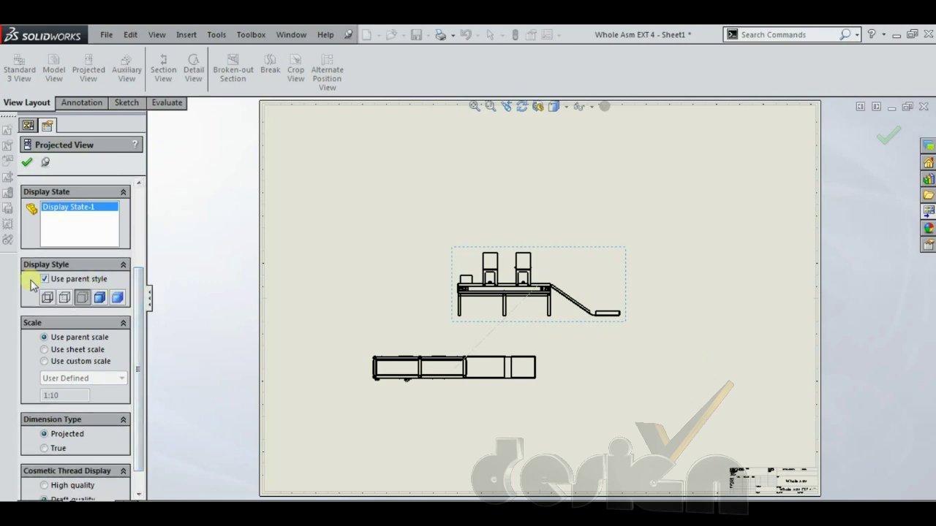
pyautogui.click(64, 298)
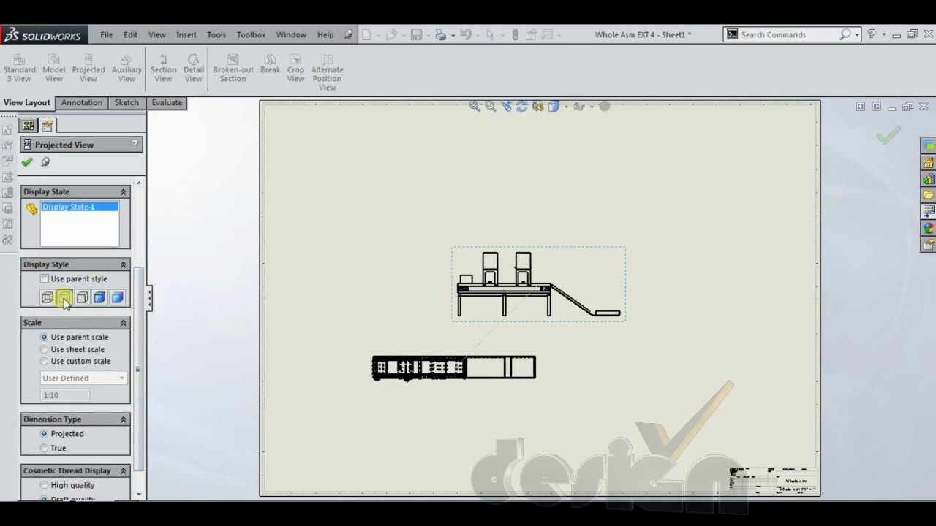
pyautogui.click(100, 298)
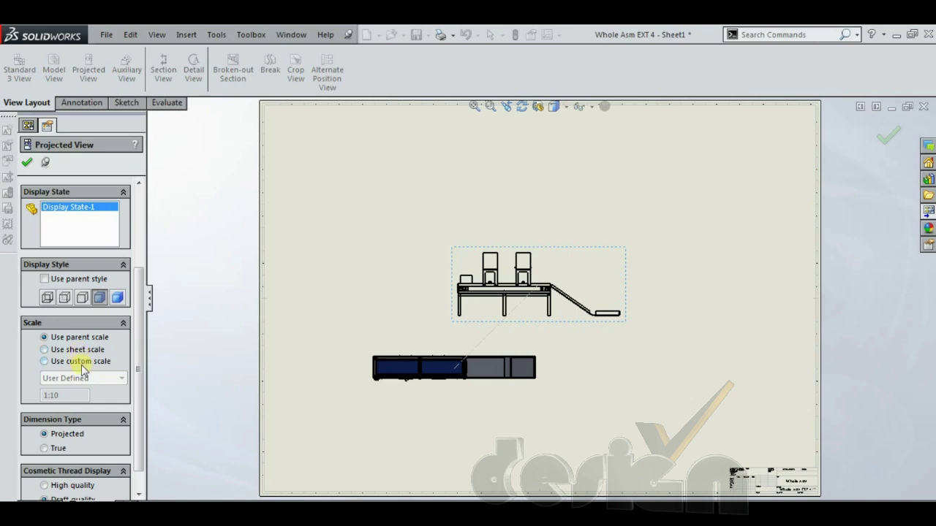
pyautogui.click(27, 162)
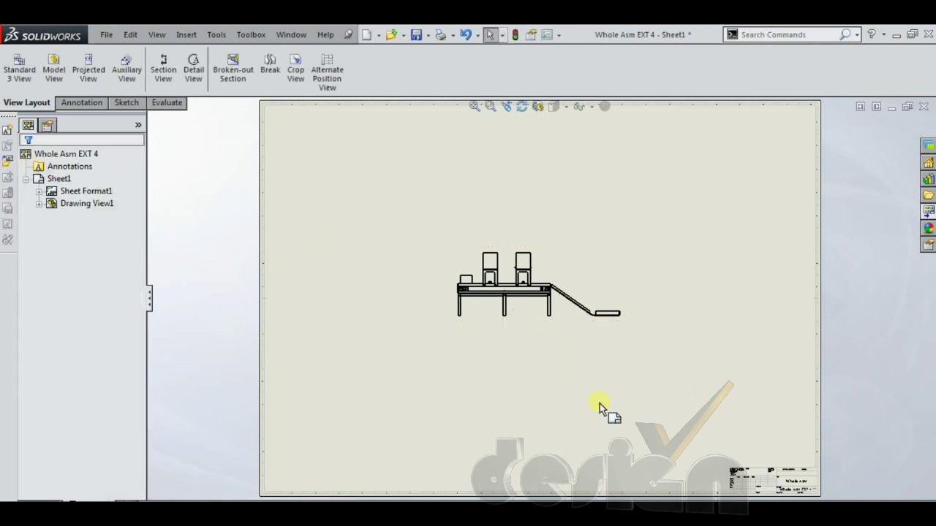
# Project right-side, bottom and top-left isometric views from the front view (Drawing View1)
pyautogui.click(566, 318)
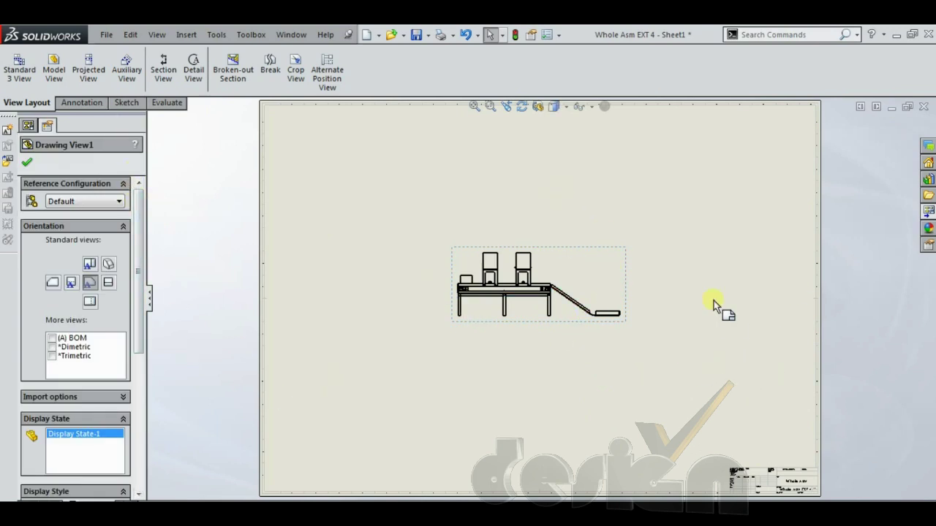
pyautogui.click(27, 163)
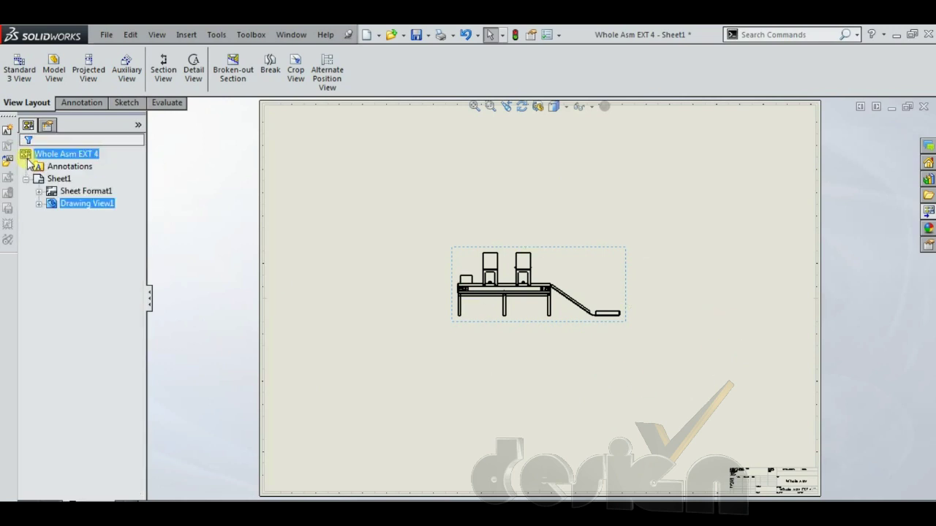
pyautogui.click(95, 82)
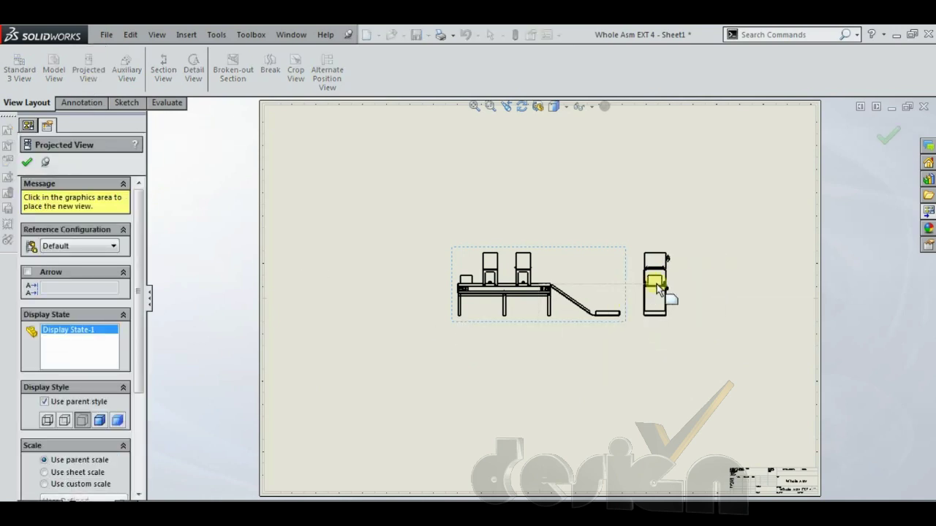
pyautogui.click(697, 281)
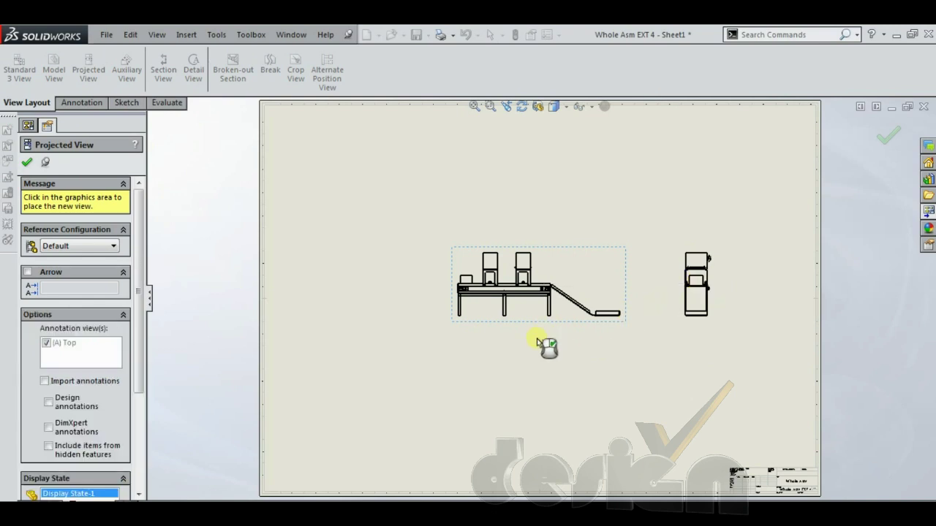
pyautogui.click(530, 387)
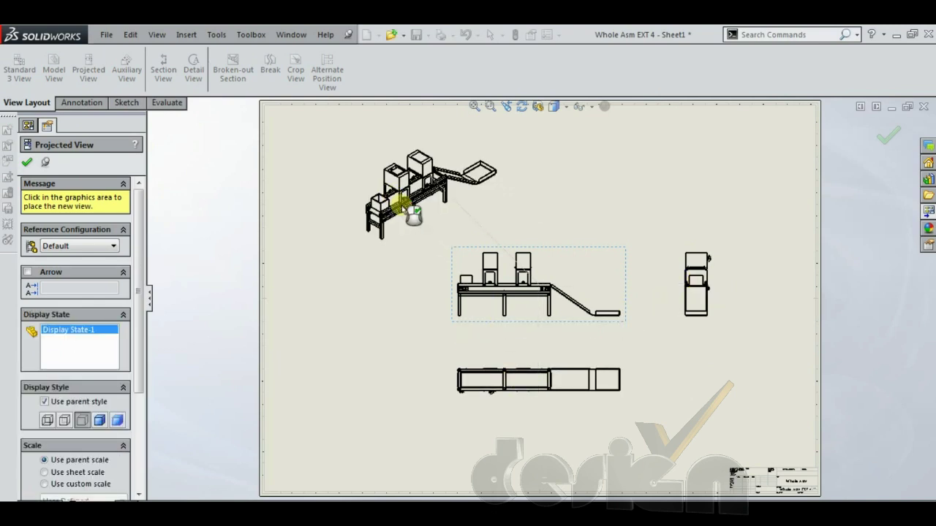
pyautogui.click(413, 214)
pyautogui.click(414, 289)
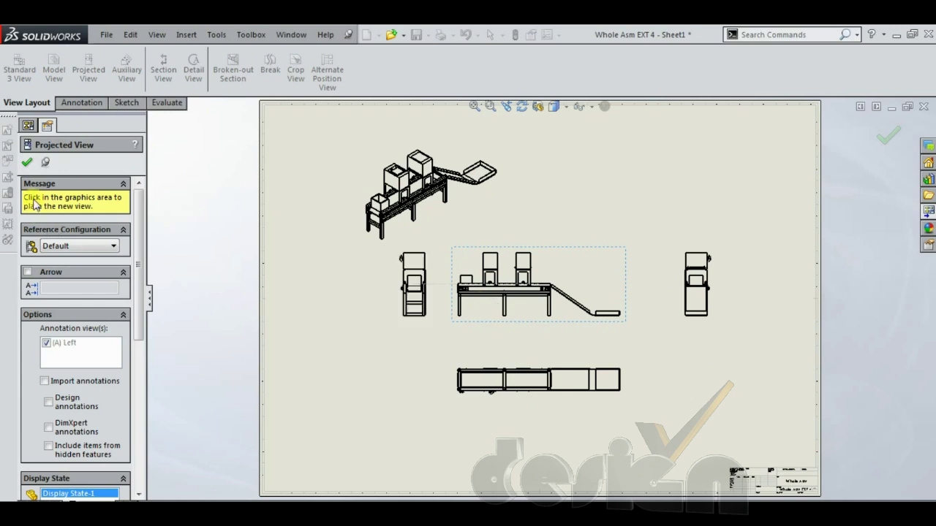
pyautogui.click(28, 164)
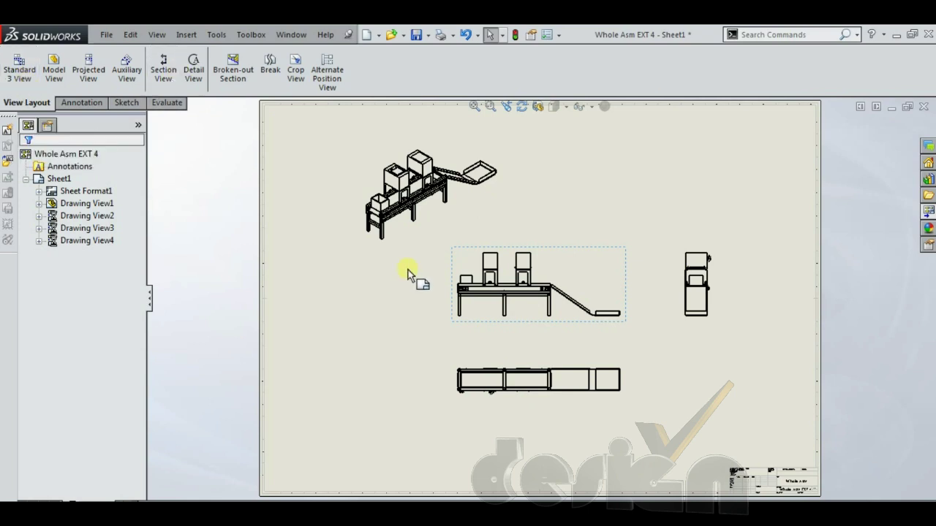
pyautogui.click(416, 232)
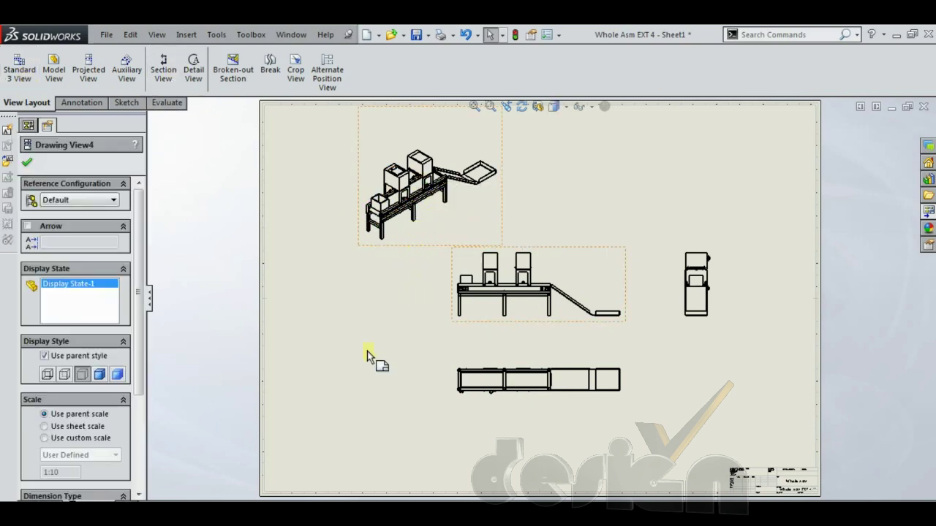
# Set the isometric view's display style to Shaded With Edges
pyautogui.click(100, 374)
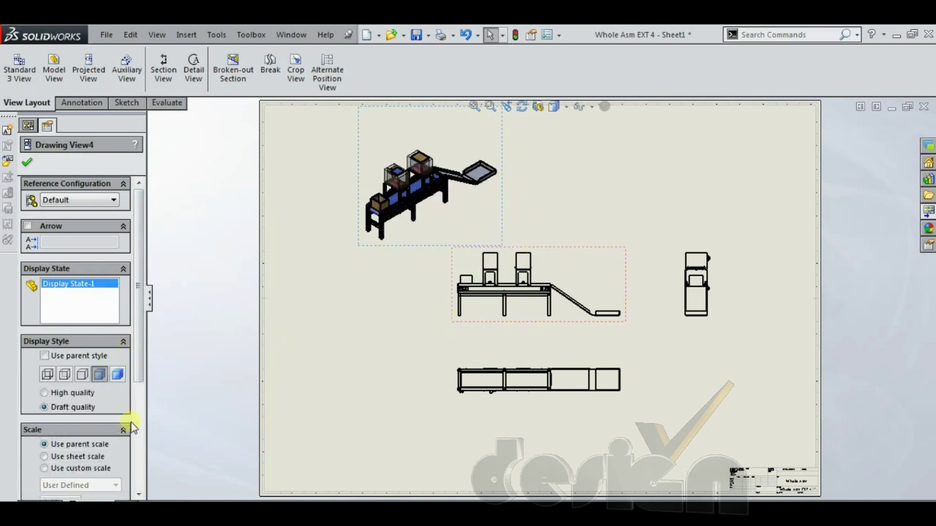
pyautogui.click(27, 163)
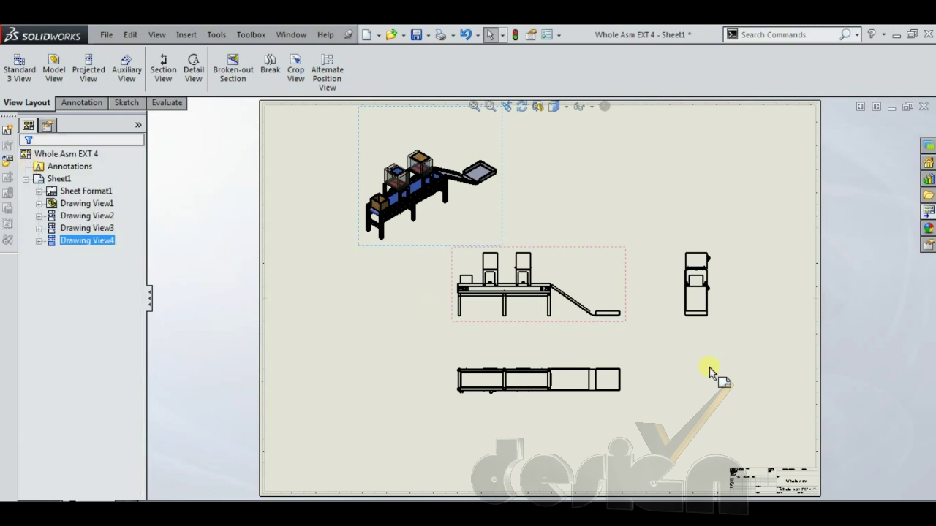
pyautogui.scroll(-1, 717, 309)
# Leave the right-side view as a line drawing and bring up the annotation tools
pyautogui.click(705, 318)
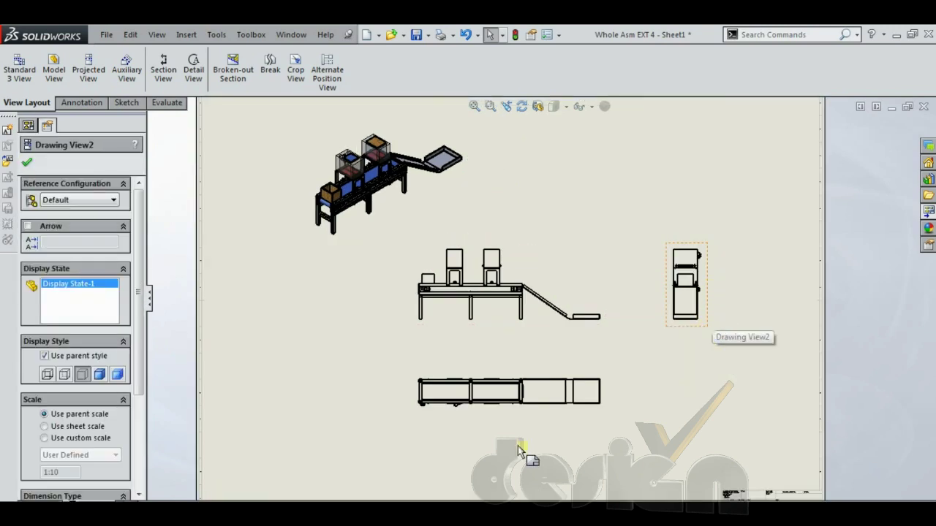
pyautogui.scroll(-5, 103, 434)
pyautogui.scroll(5, 102, 436)
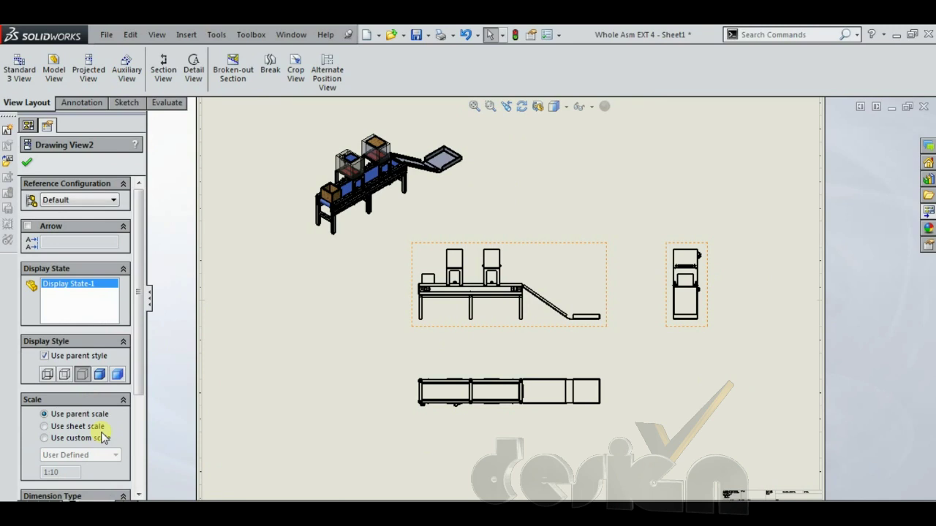
pyautogui.click(27, 162)
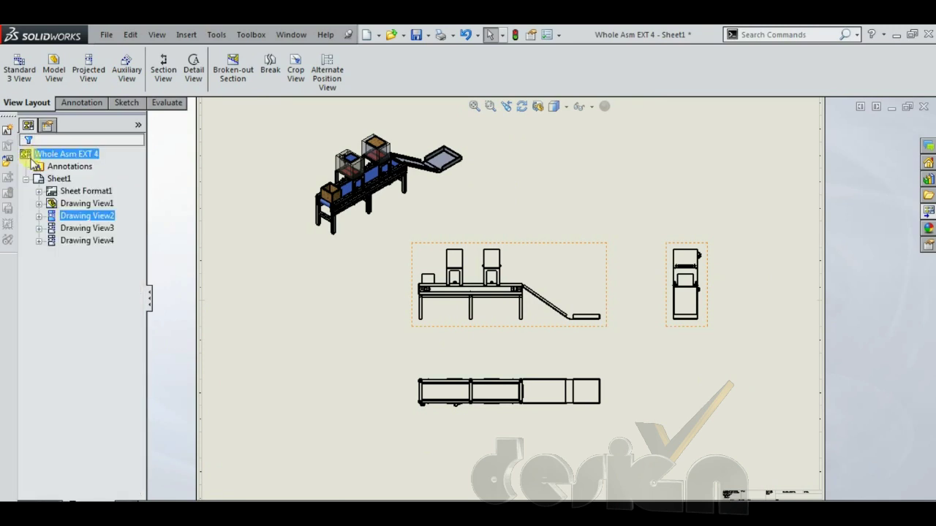
pyautogui.click(80, 102)
pyautogui.click(653, 351)
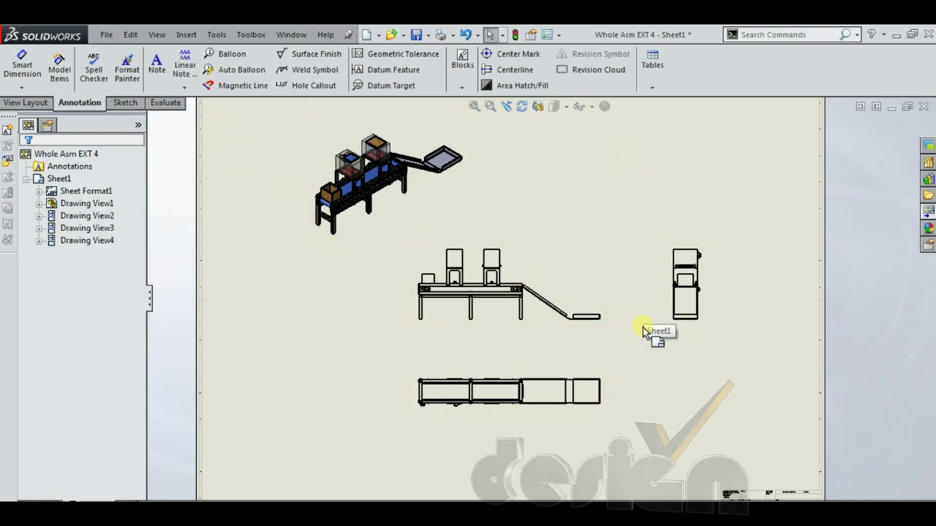
# Insert a Bill of Materials table using the front view as its source
pyautogui.click(186, 35)
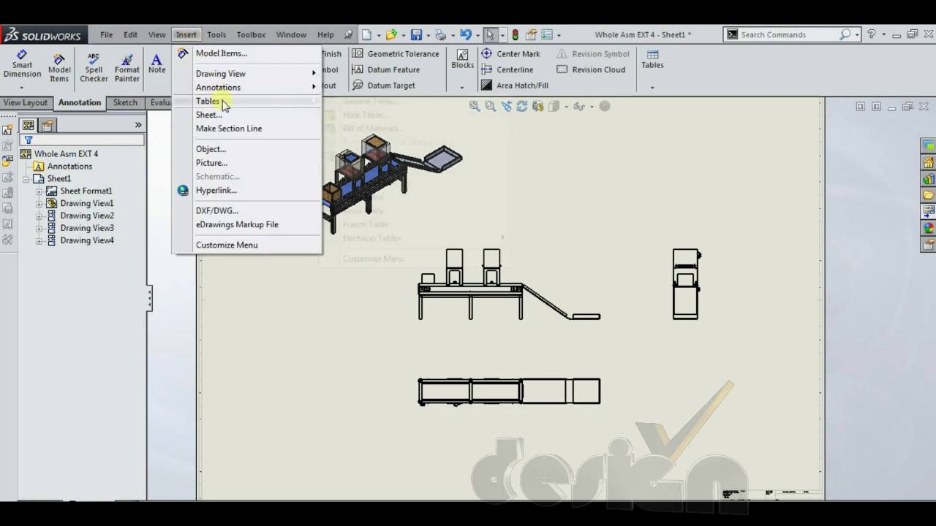
pyautogui.moveTo(220, 101)
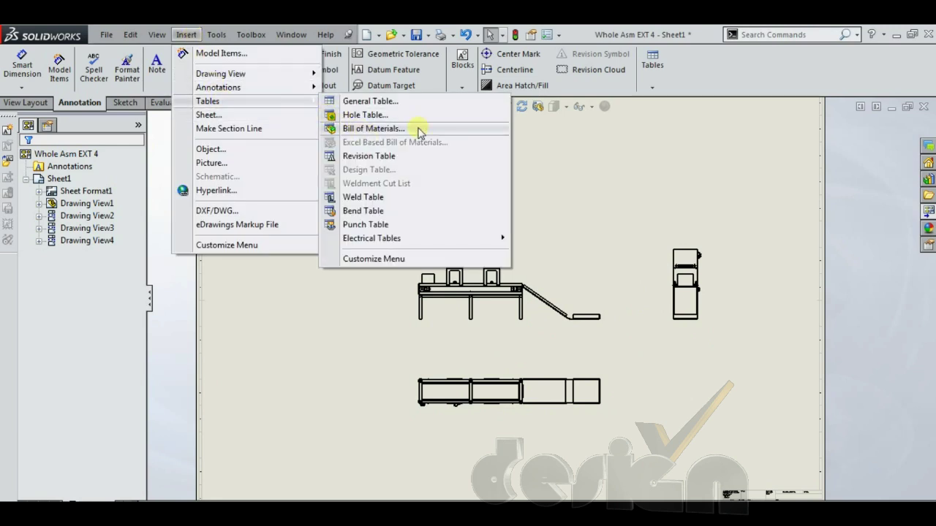
pyautogui.click(373, 129)
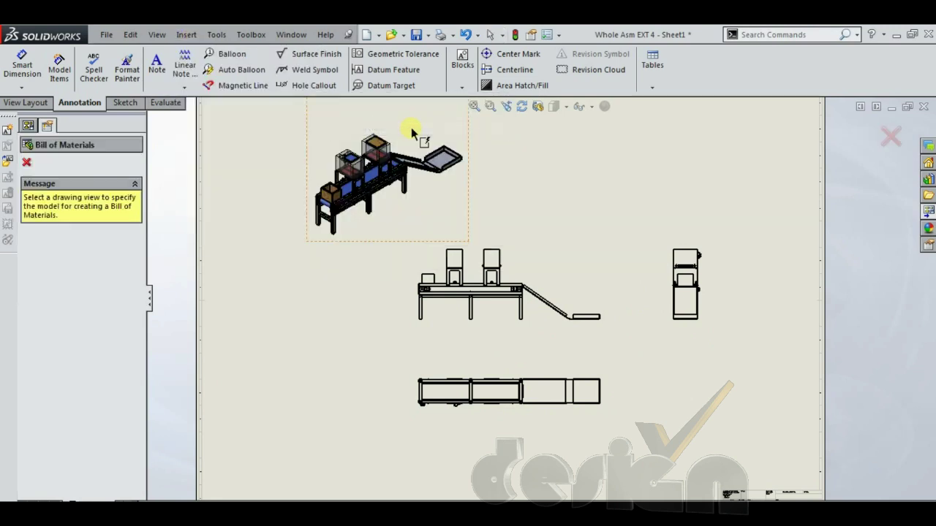
pyautogui.click(528, 266)
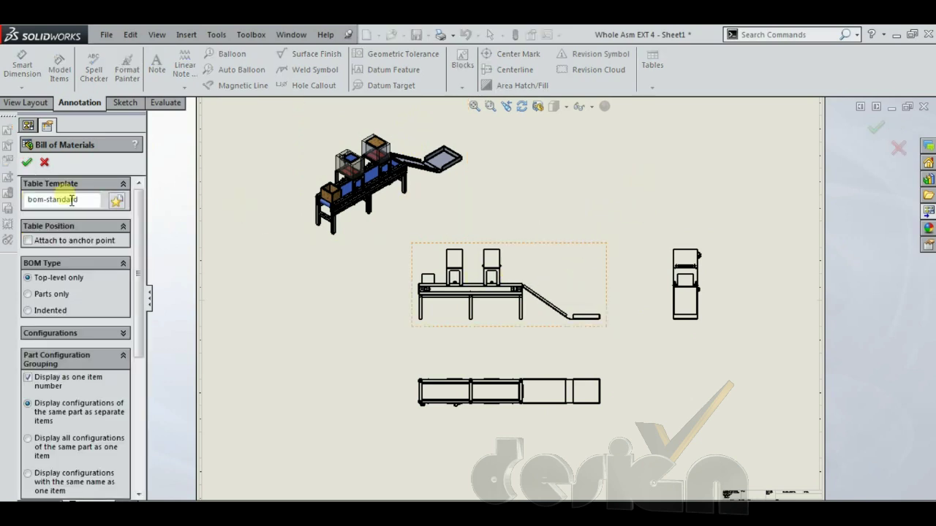
pyautogui.moveTo(144, 248); pyautogui.dragTo(126, 261)
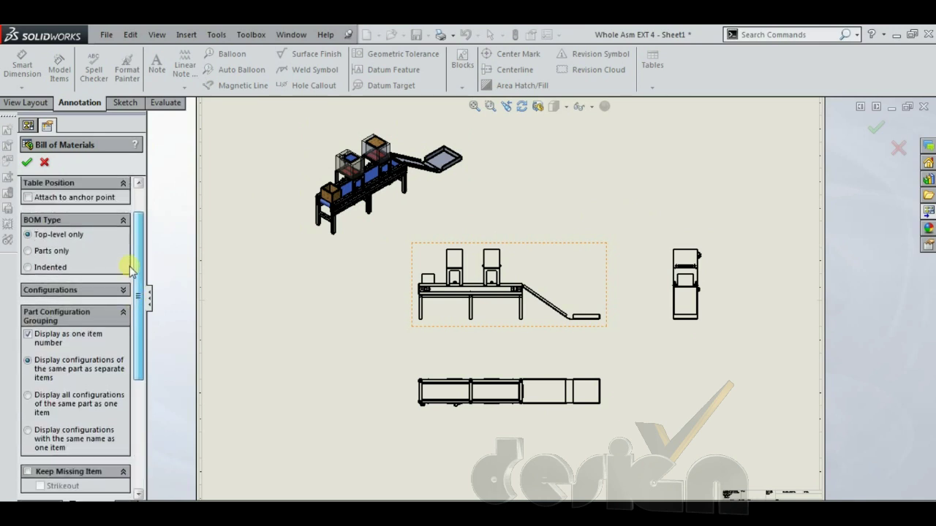
pyautogui.click(27, 165)
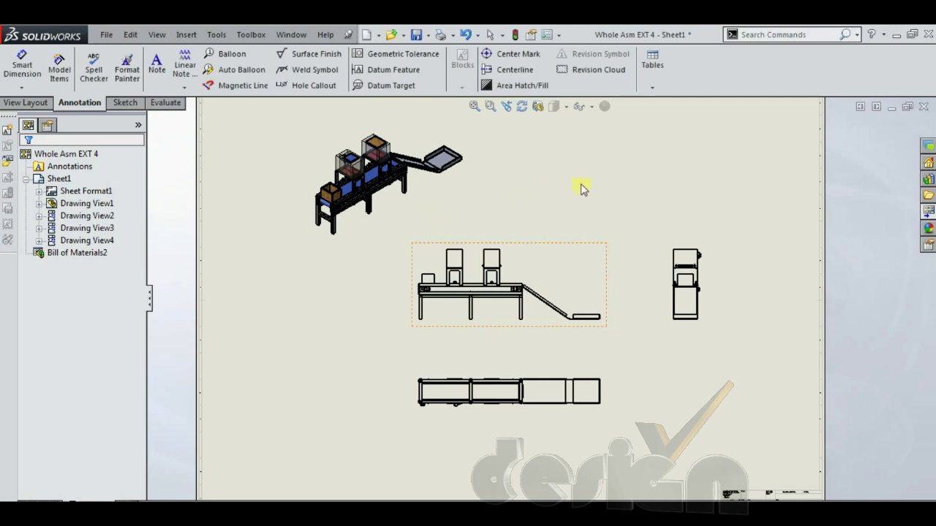
# Place the BOM table at the sheet's top right and select it to inspect
pyautogui.click(665, 139)
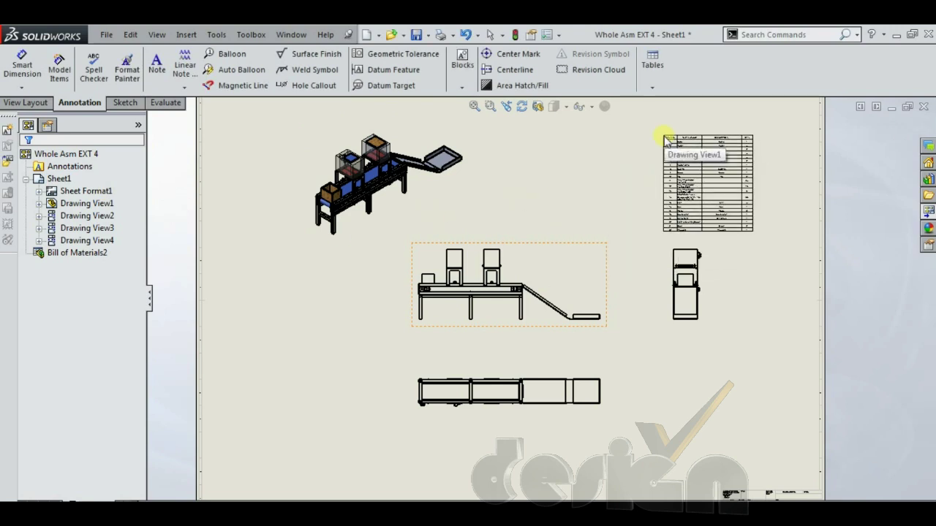
pyautogui.click(711, 155)
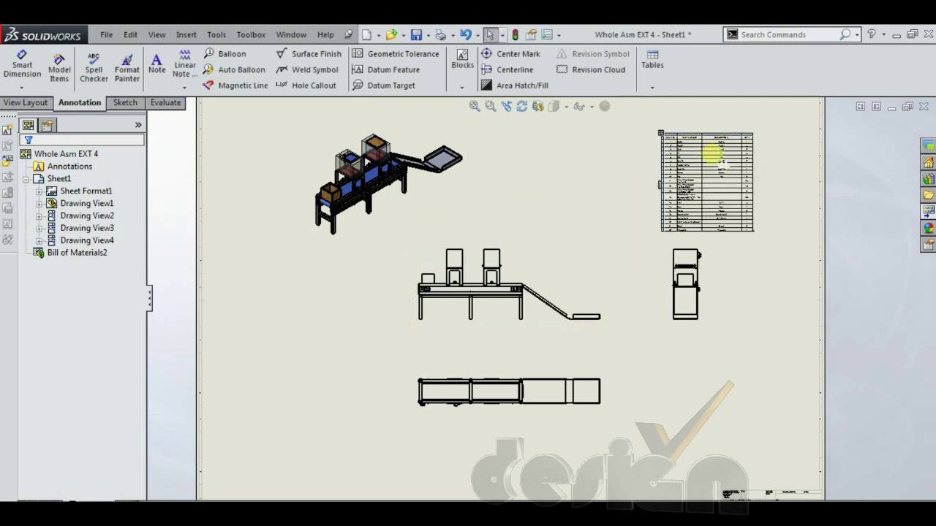
pyautogui.scroll(-5, 720, 165)
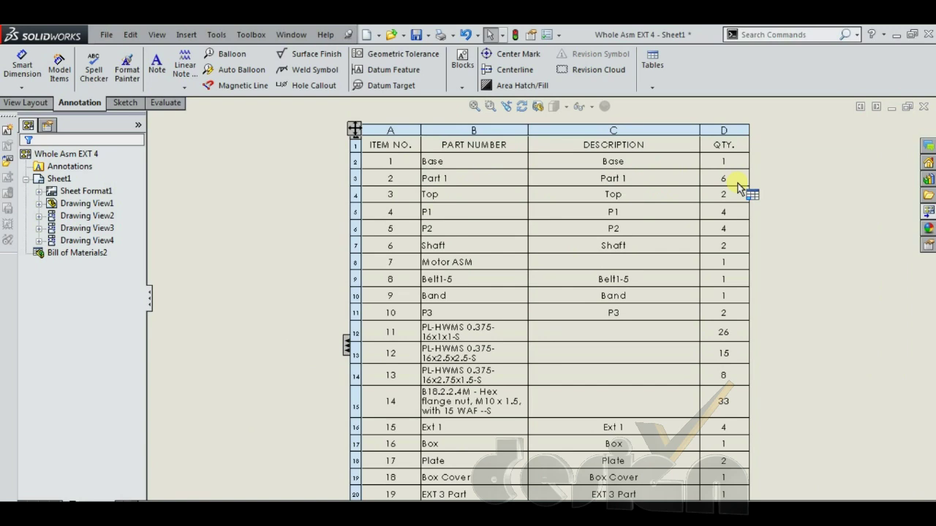
# Zoom around the sheet and BOM, fit the view, and select the conveyor's front view (Drawing View1)
pyautogui.scroll(8, 739, 187)
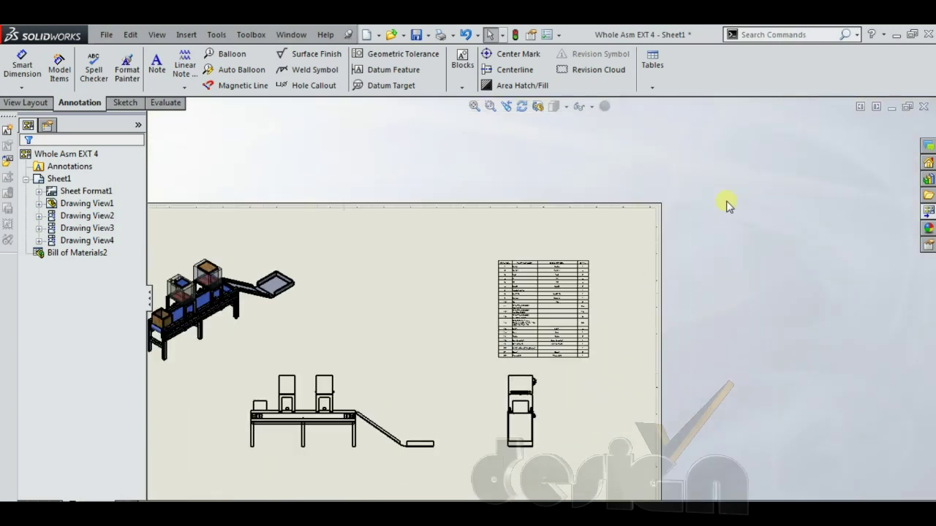
pyautogui.scroll(2, 516, 383)
pyautogui.scroll(-5, 424, 376)
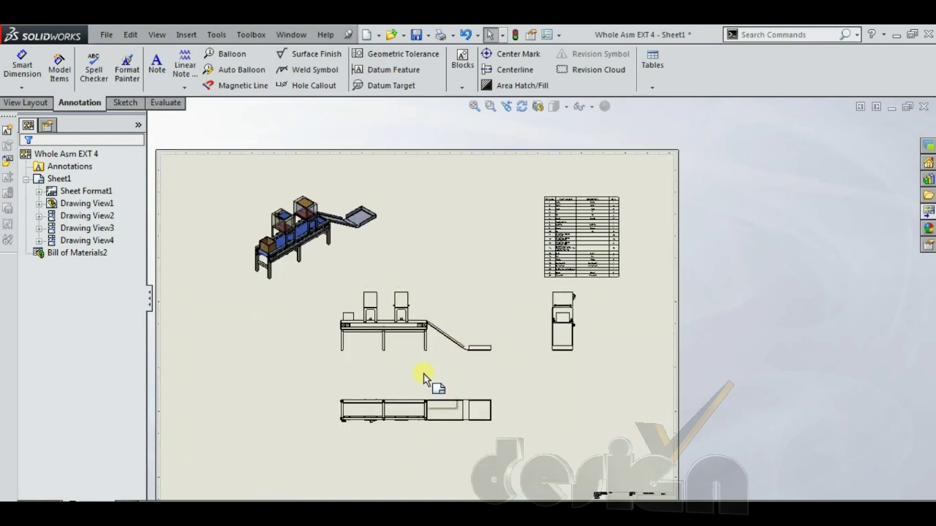
pyautogui.press('f')
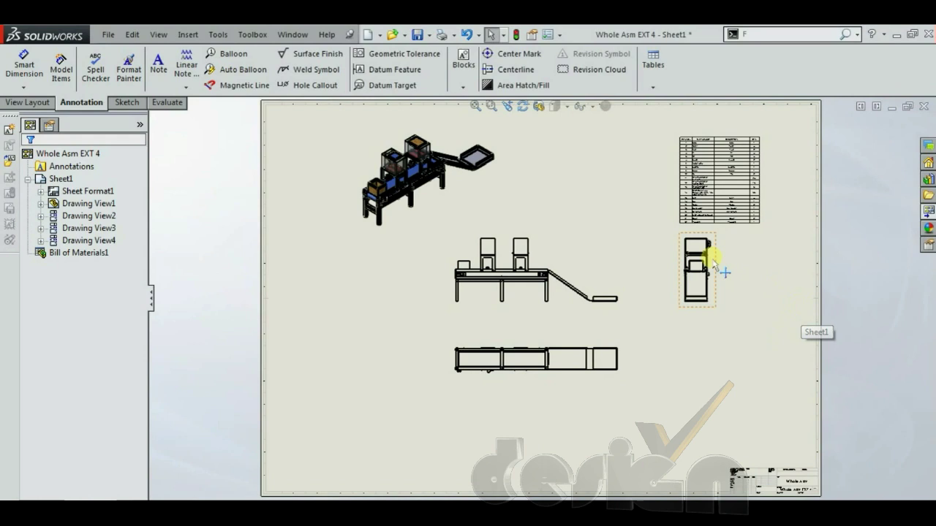
pyautogui.scroll(-2, 768, 146)
pyautogui.scroll(-3, 738, 217)
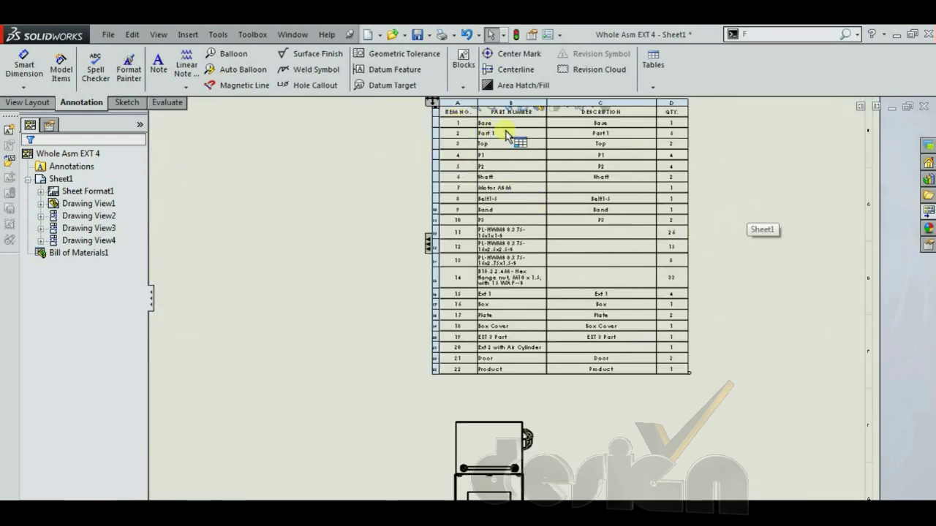
pyautogui.scroll(5, 544, 277)
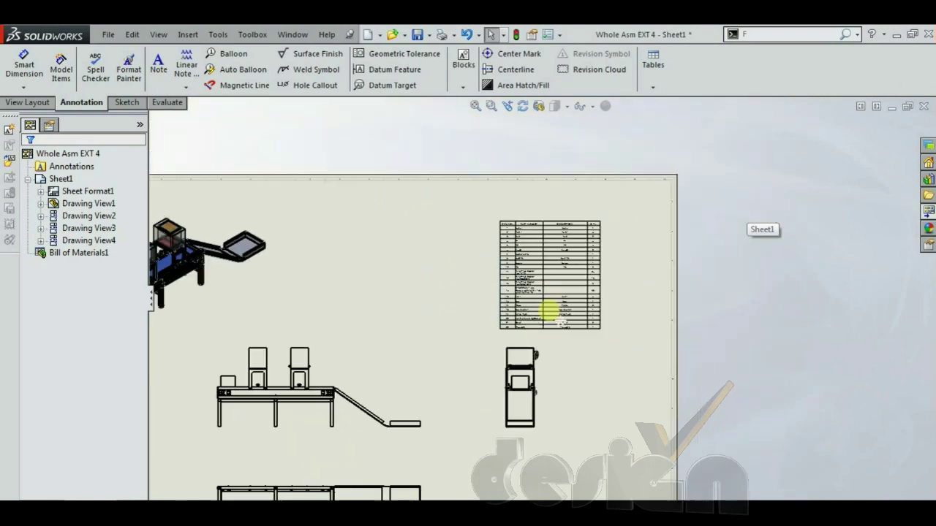
pyautogui.scroll(-4, 530, 269)
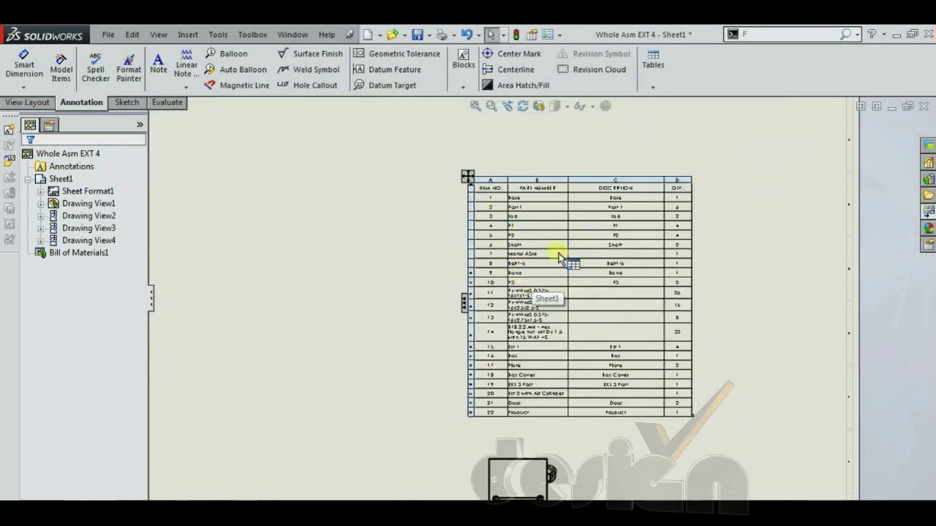
pyautogui.scroll(4, 562, 257)
pyautogui.scroll(2, 407, 420)
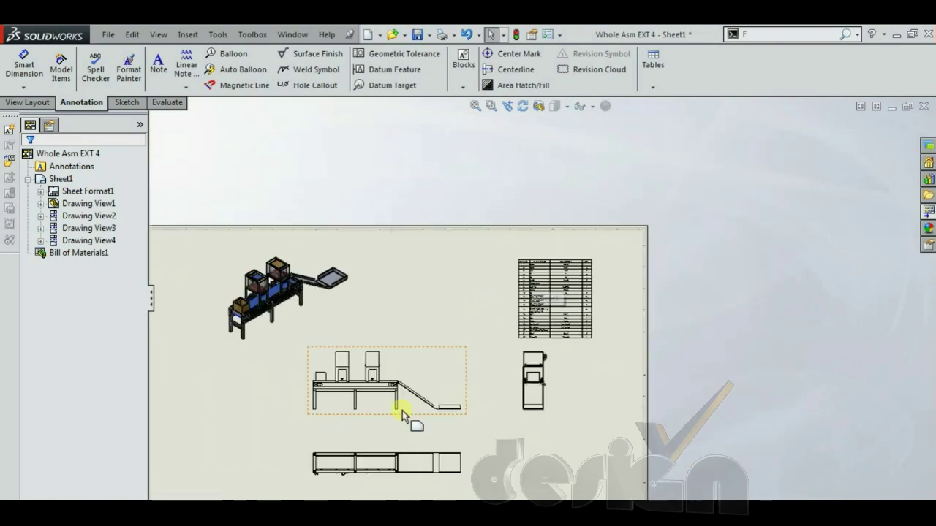
pyautogui.scroll(-4, 402, 410)
pyautogui.scroll(3, 398, 415)
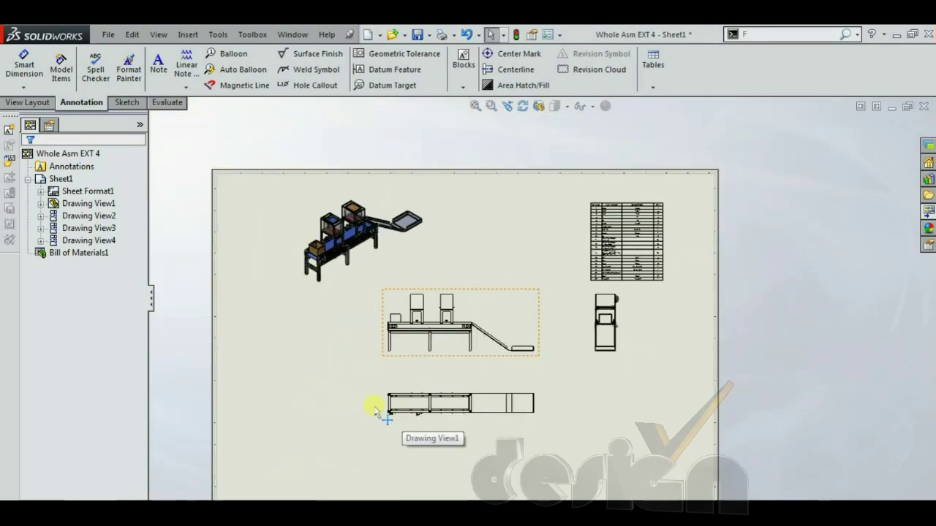
pyautogui.click(452, 358)
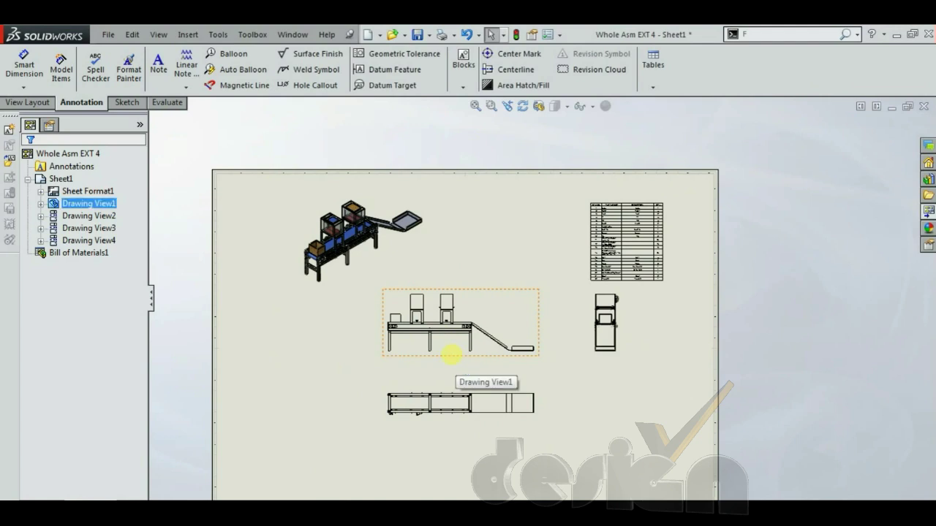
# Run Auto Balloon on the front view and zoom in on the square-layout balloon preview
pyautogui.click(243, 72)
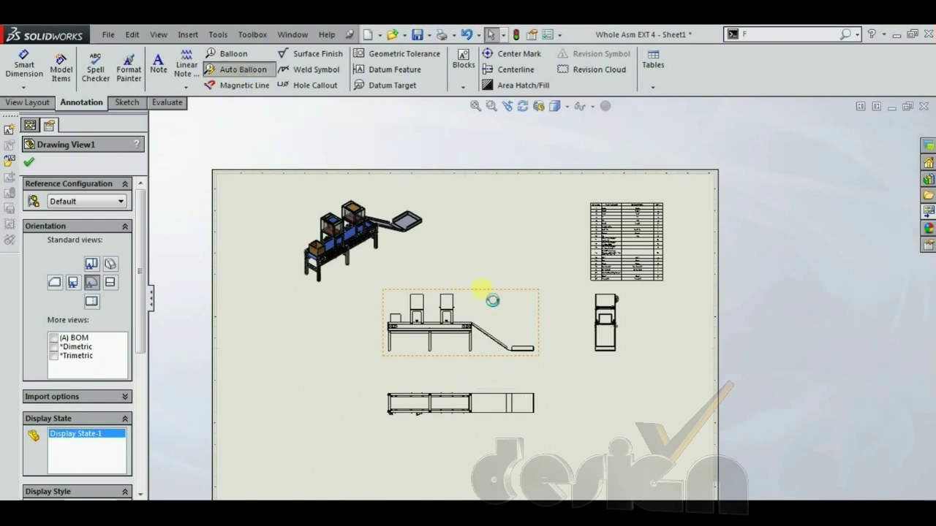
pyautogui.scroll(-10, 415, 386)
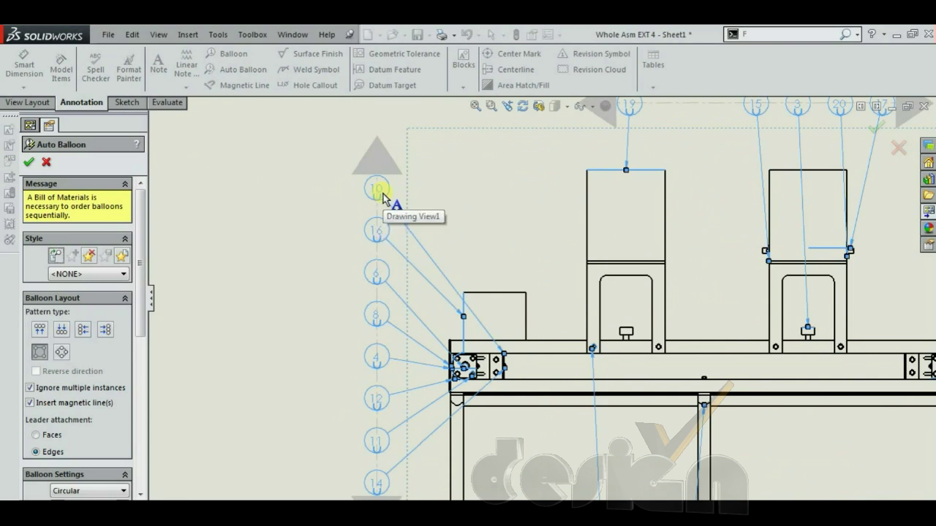
pyautogui.scroll(3, 476, 340)
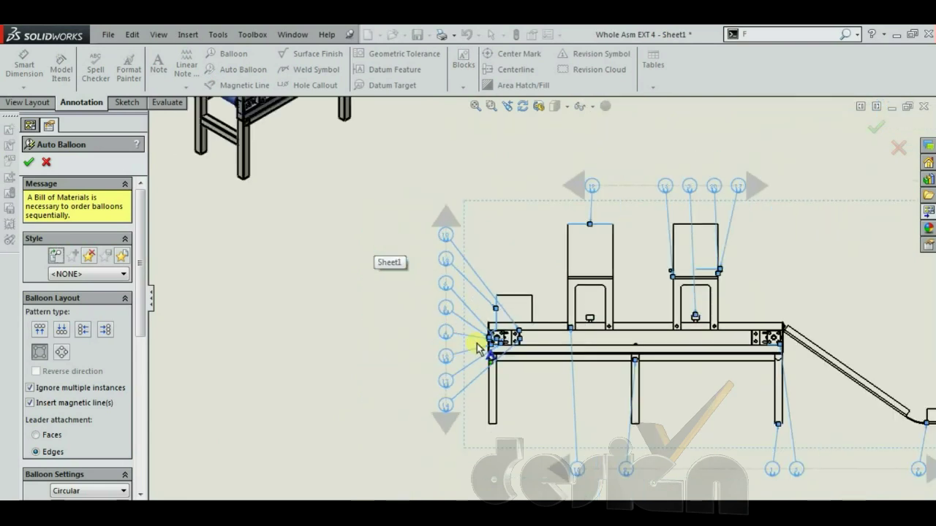
pyautogui.scroll(-3, 520, 333)
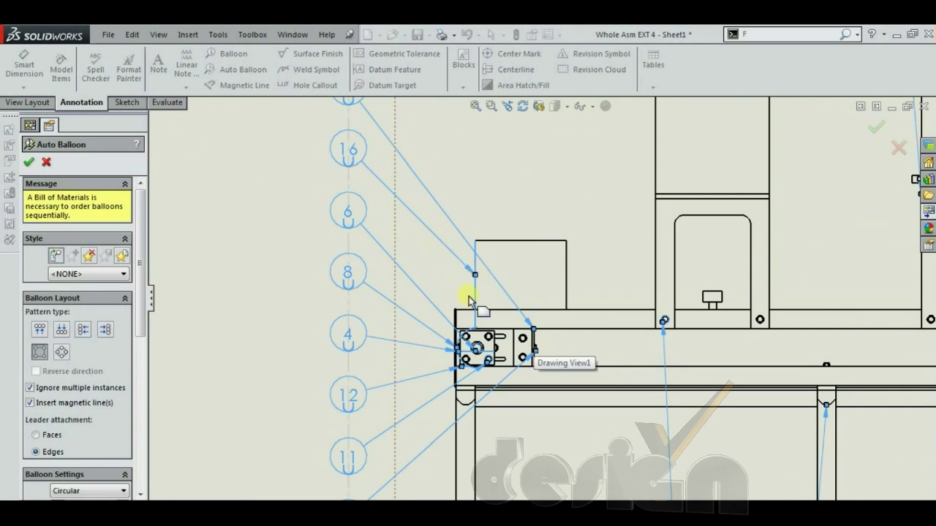
pyautogui.scroll(6, 578, 329)
pyautogui.scroll(1, 592, 353)
pyautogui.scroll(-2, 522, 329)
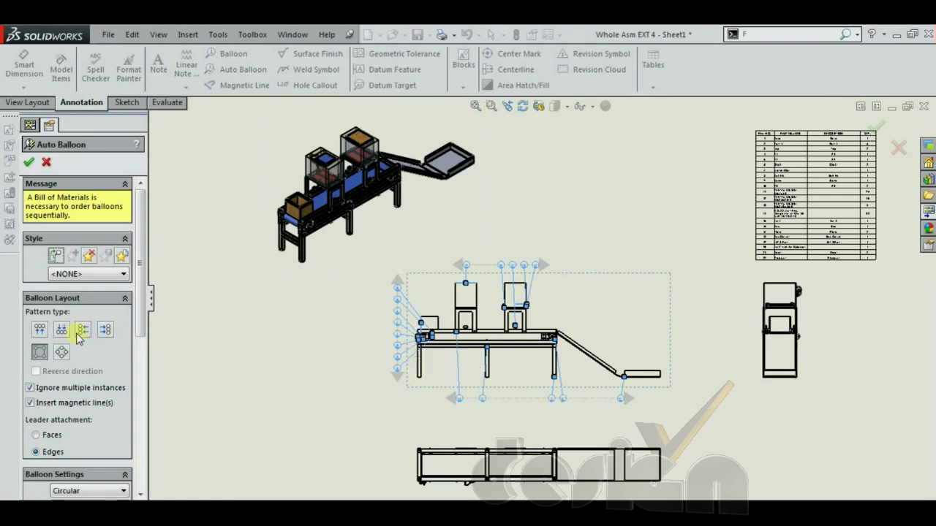
# Confirm radial-layout Auto Balloons showing Item Number text around the front view
pyautogui.click(62, 352)
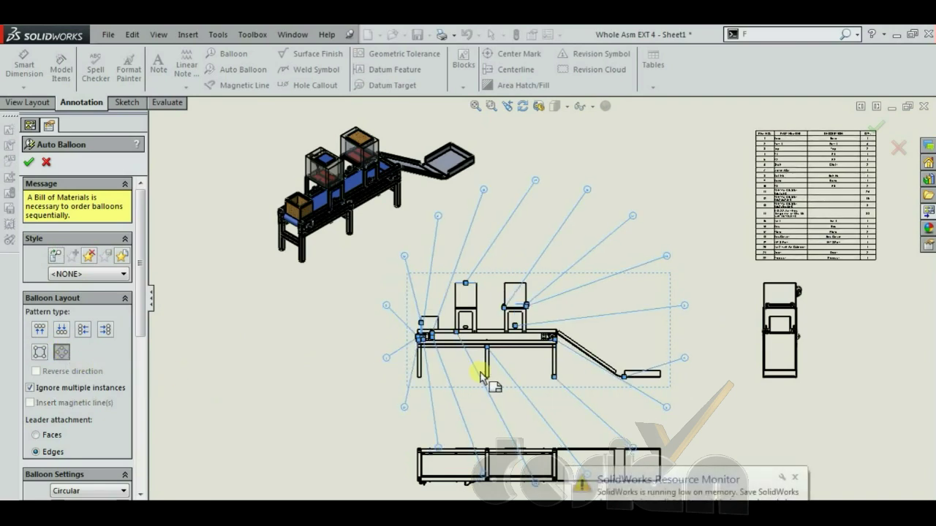
pyautogui.moveTo(142, 313); pyautogui.dragTo(136, 436)
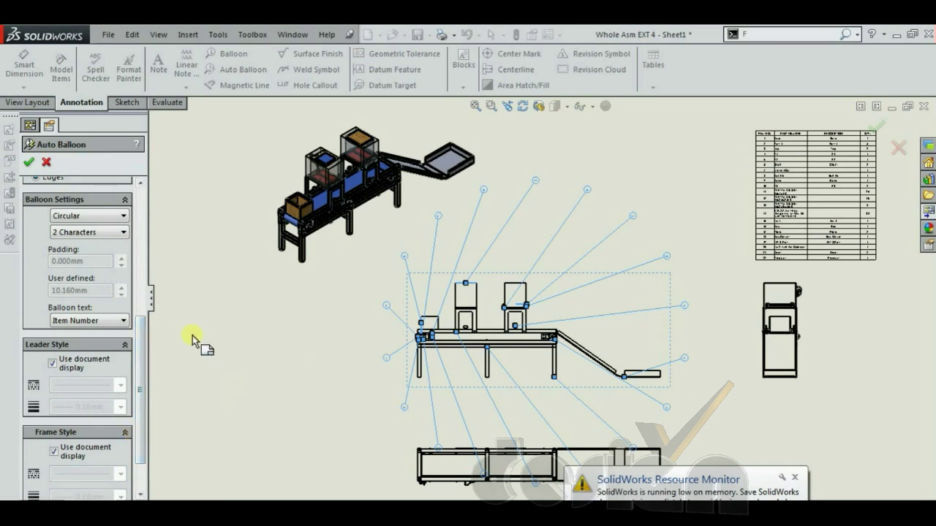
pyautogui.scroll(-2, 385, 320)
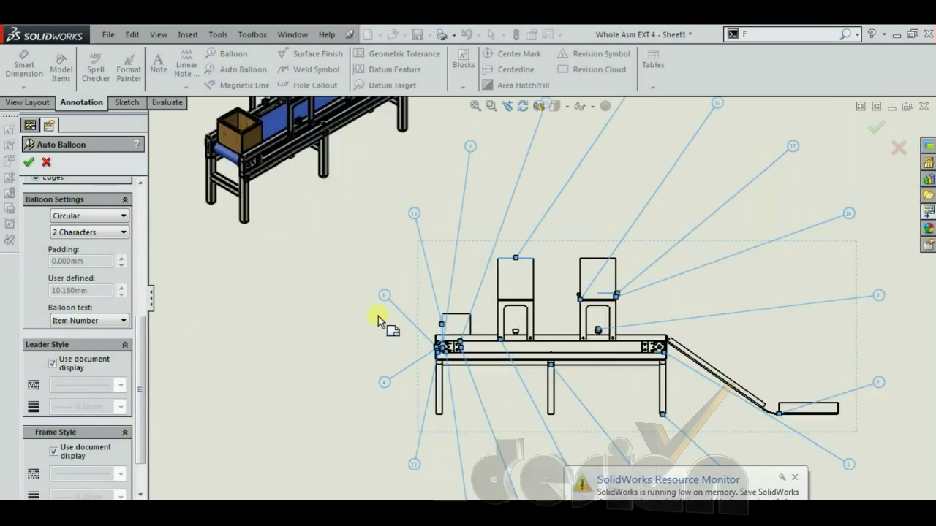
pyautogui.click(109, 322)
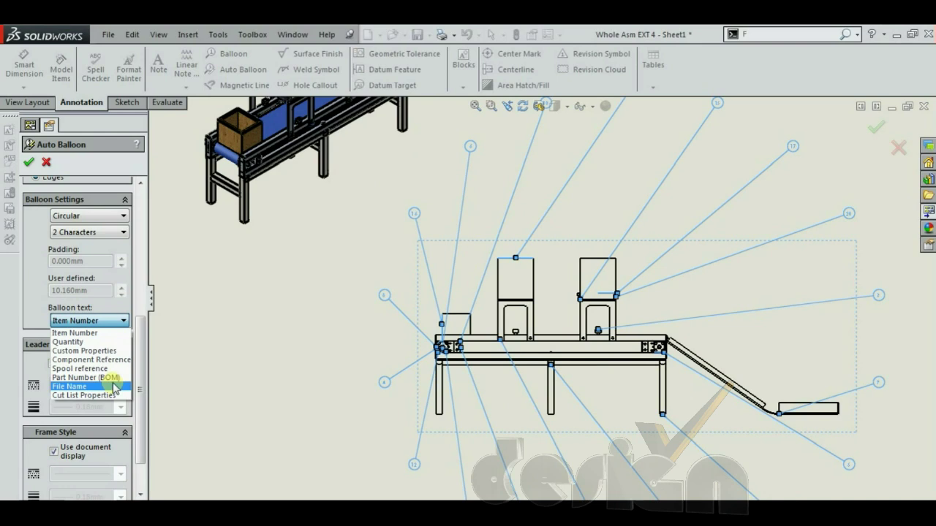
pyautogui.click(103, 336)
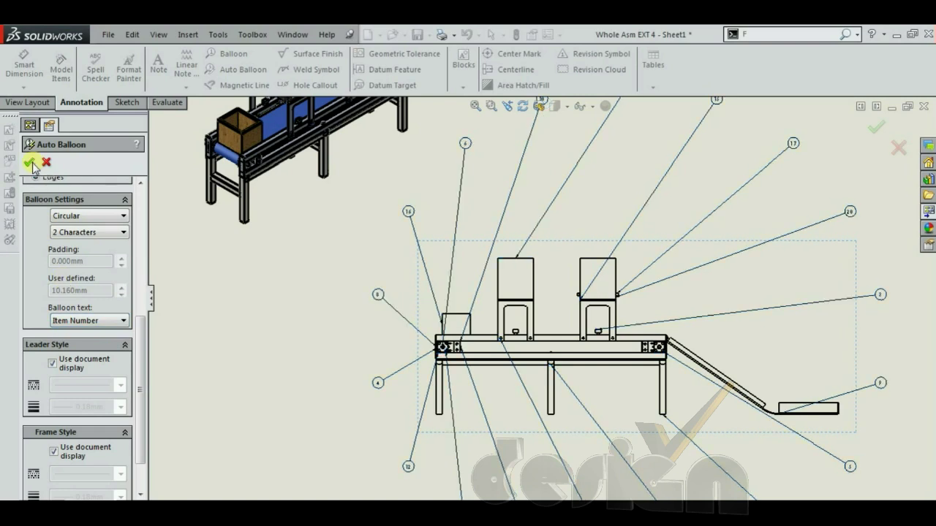
pyautogui.click(30, 162)
pyautogui.scroll(2, 411, 426)
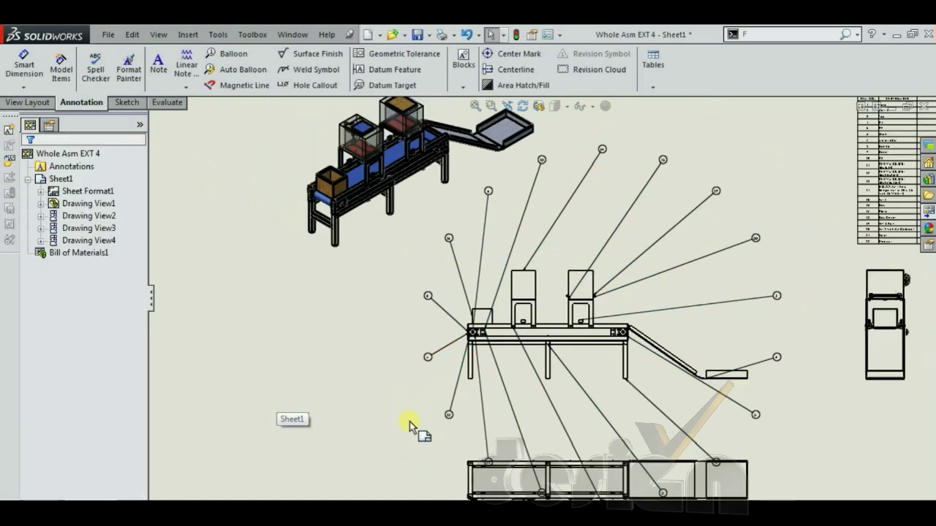
# Fit the sheet, select the isometric view, then show Whole Asm EXT 4's configurations
pyautogui.scroll(3, 410, 423)
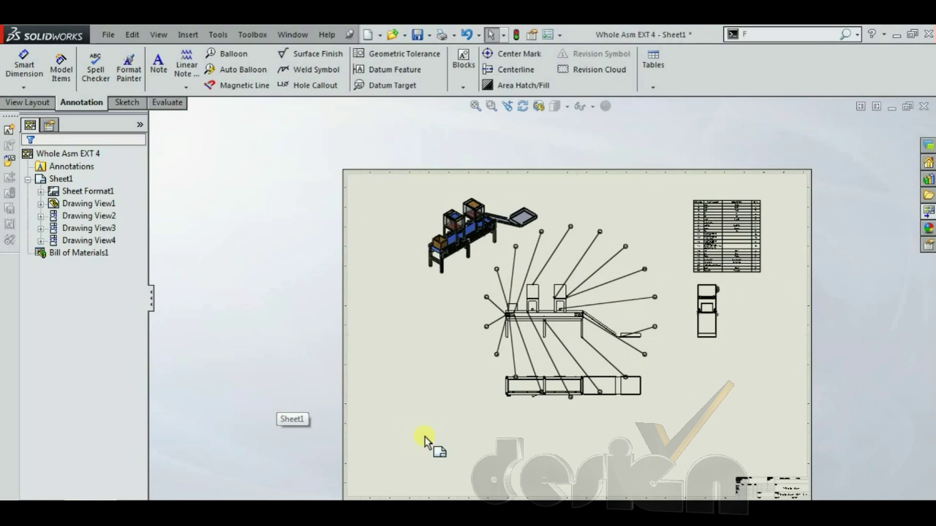
pyautogui.press('f')
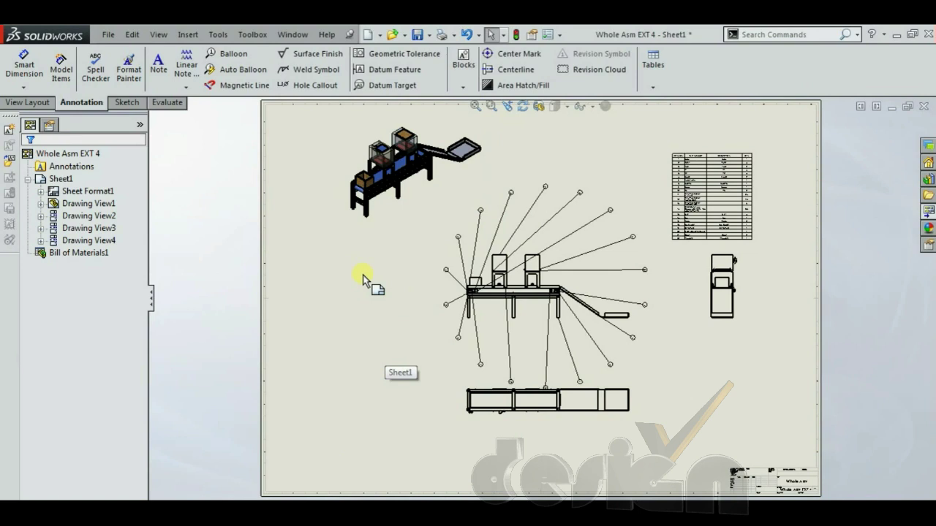
pyautogui.click(397, 207)
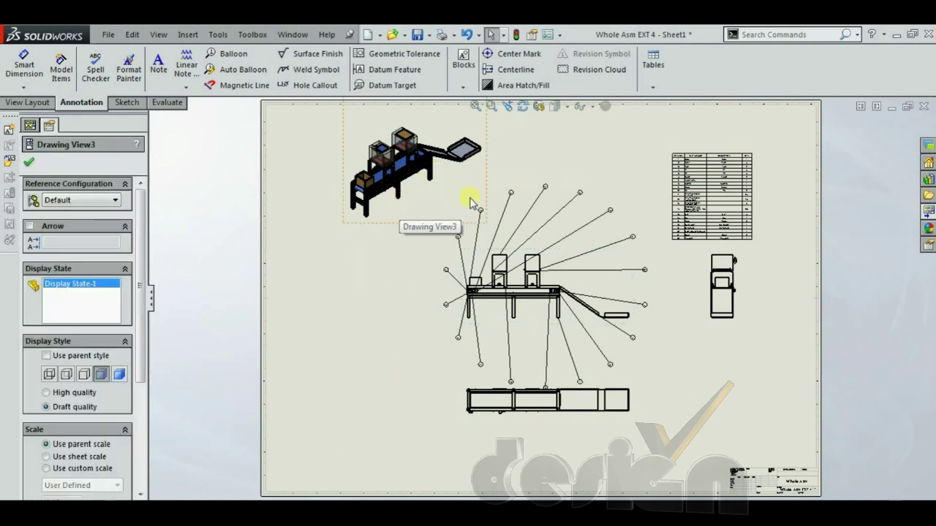
pyautogui.hotkey('ctrl', 'Tab')
pyautogui.click(52, 175)
pyautogui.press('Escape')
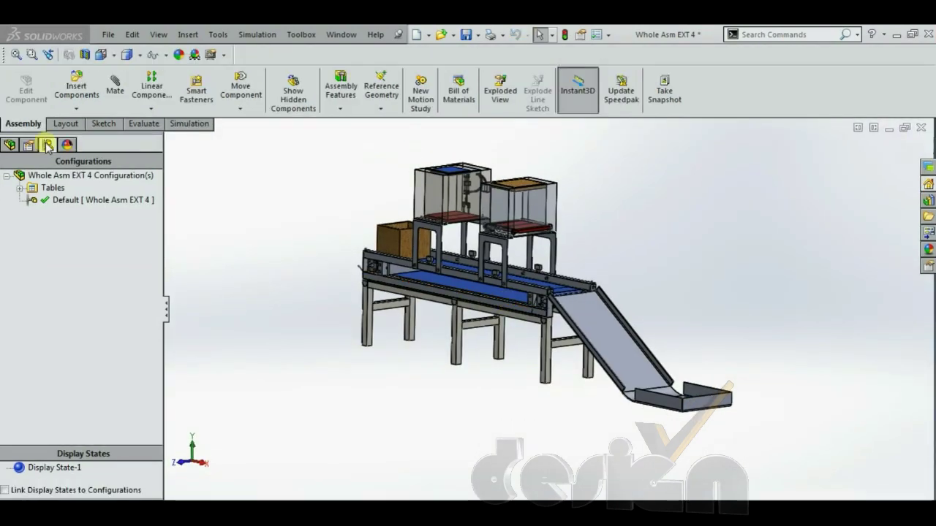
# Start a new exploded view from the Default configuration and box-select every conveyor component
pyautogui.click(91, 200)
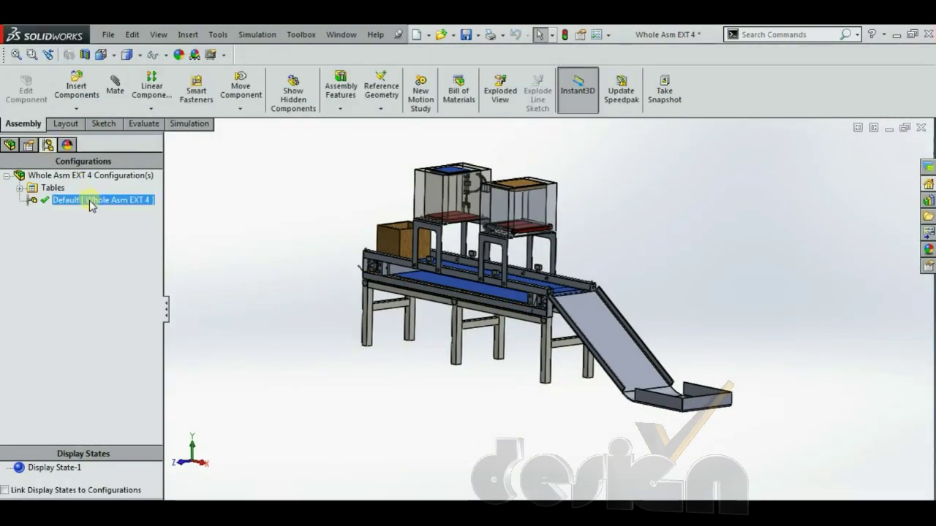
pyautogui.rightClick(91, 204)
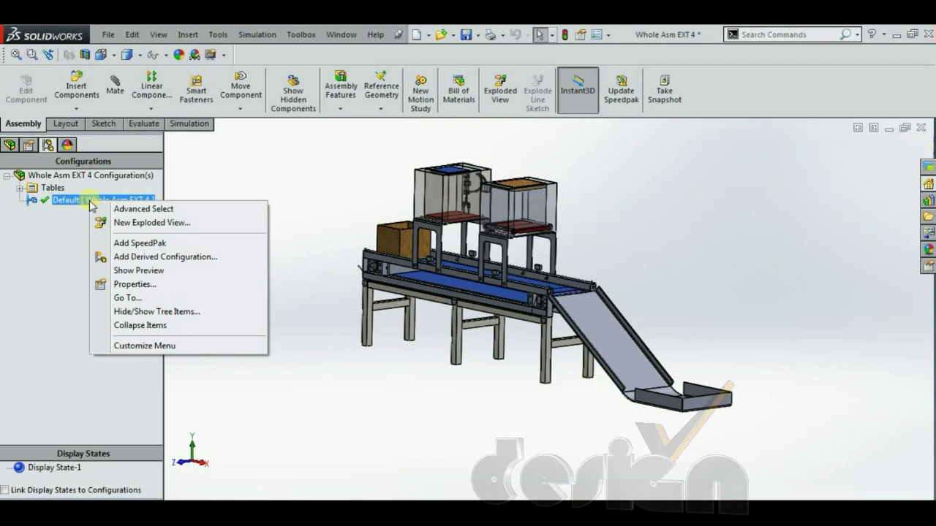
pyautogui.click(138, 226)
pyautogui.moveTo(155, 293); pyautogui.dragTo(156, 371)
pyautogui.moveTo(329, 272); pyautogui.dragTo(350, 333, button='middle')
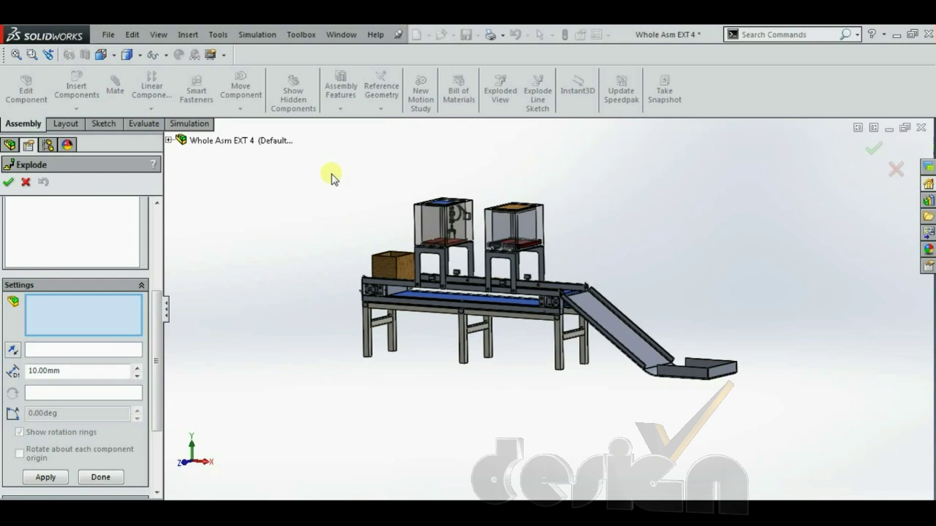
pyautogui.moveTo(333, 179); pyautogui.dragTo(783, 434)
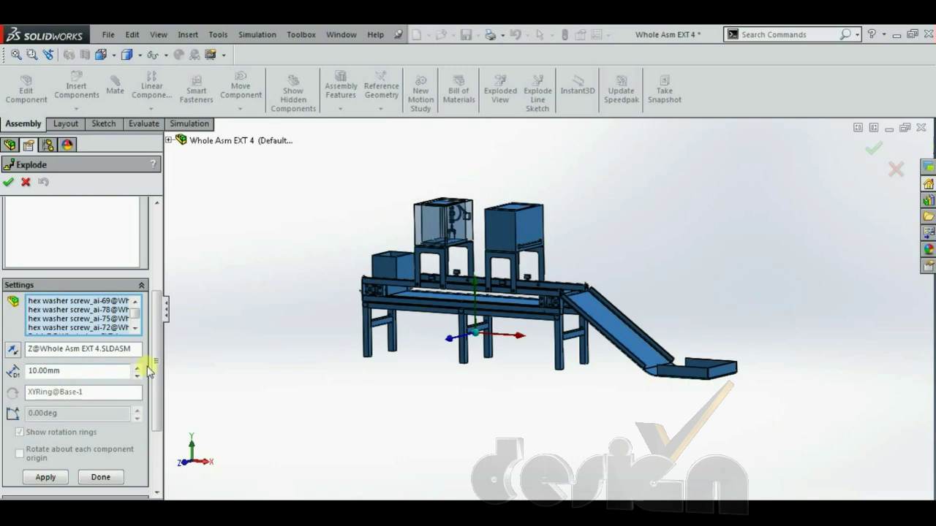
# Apply the 10 mm Z explode step, clear the direction selection, and finish the exploded view
pyautogui.scroll(-3, 153, 414)
pyautogui.click(47, 365)
pyautogui.moveTo(476, 355); pyautogui.dragTo(515, 392, button='middle')
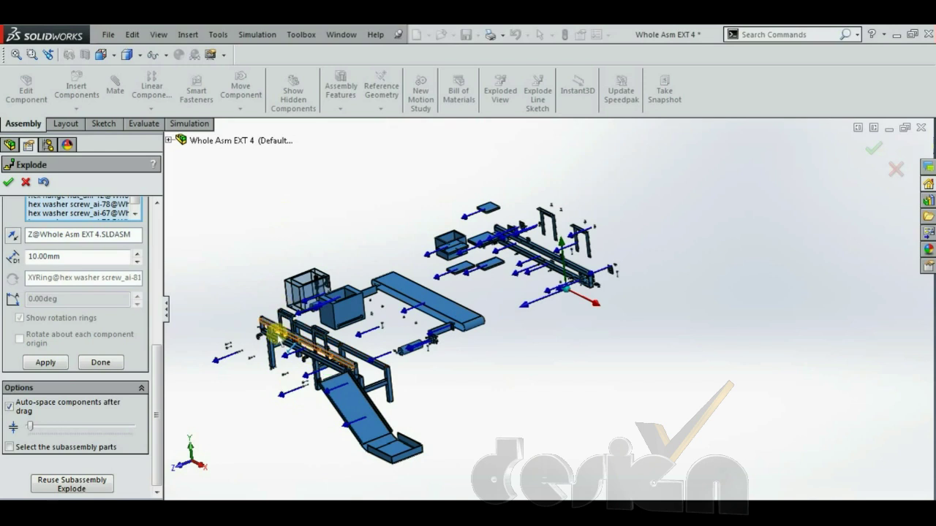
pyautogui.click(81, 236)
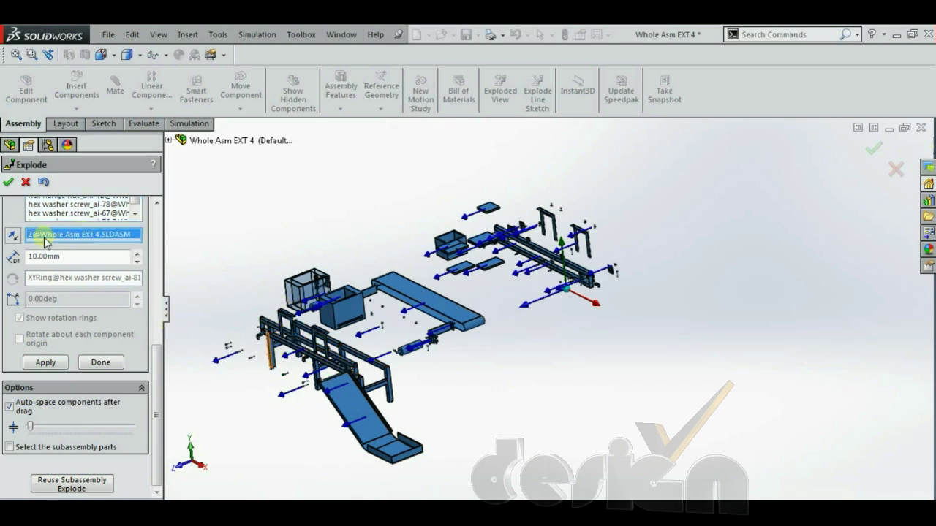
pyautogui.rightClick(66, 239)
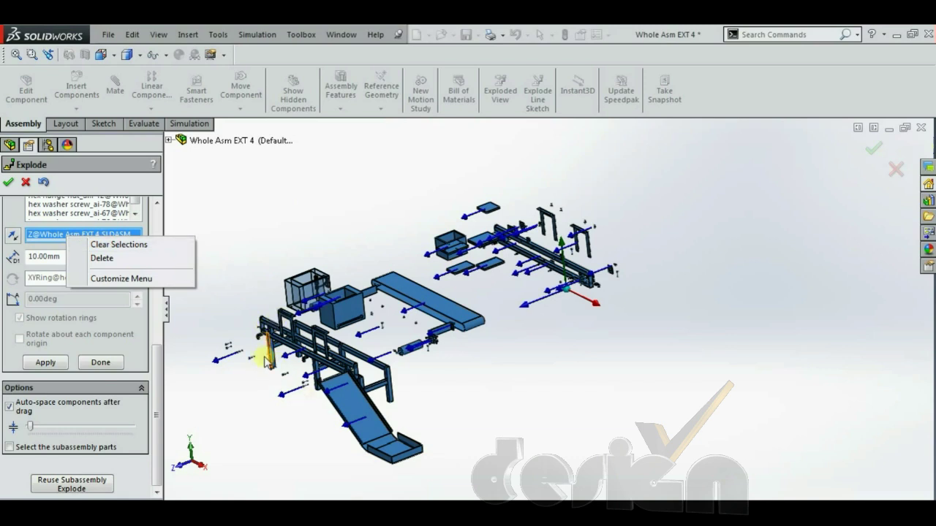
pyautogui.click(245, 427)
pyautogui.click(111, 365)
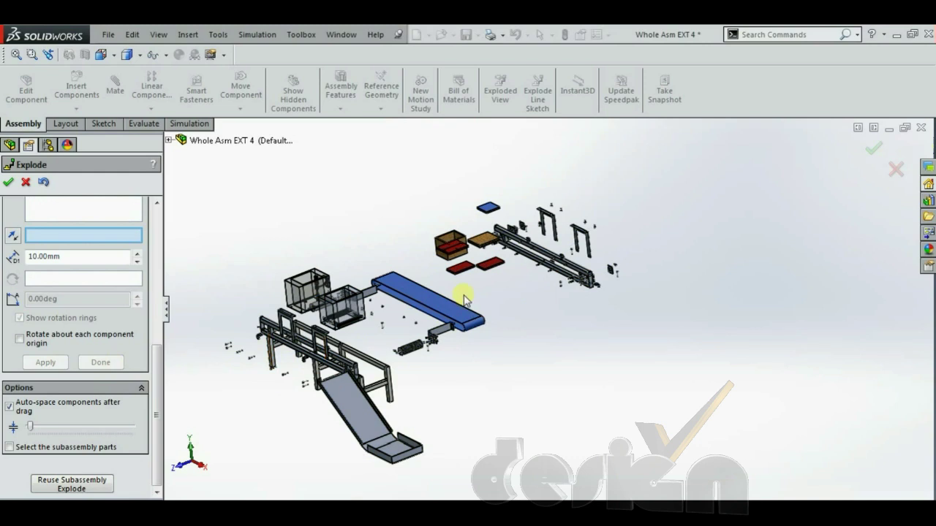
pyautogui.click(9, 182)
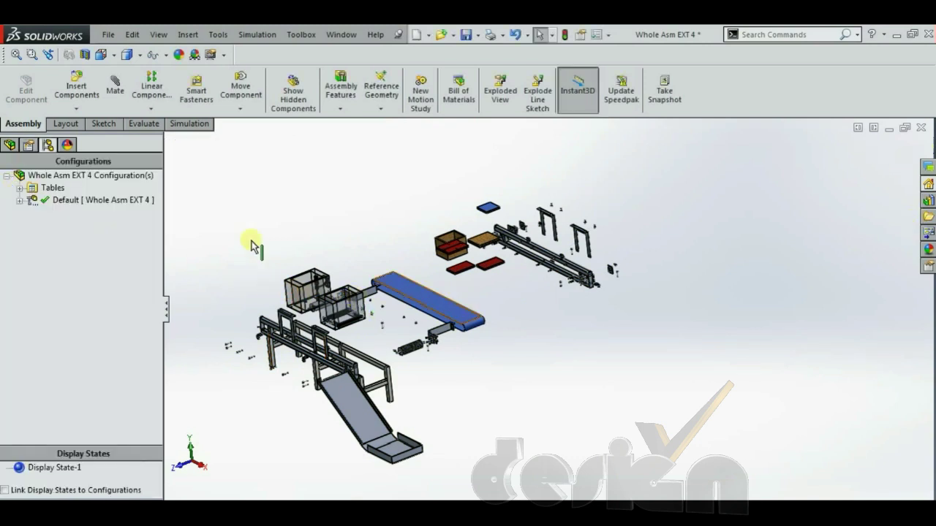
# Expand Default to reveal ExplView1, then return to the Whole Asm EXT 4 - Sheet1 drawing
pyautogui.click(20, 200)
pyautogui.click(80, 213)
pyautogui.click(601, 307)
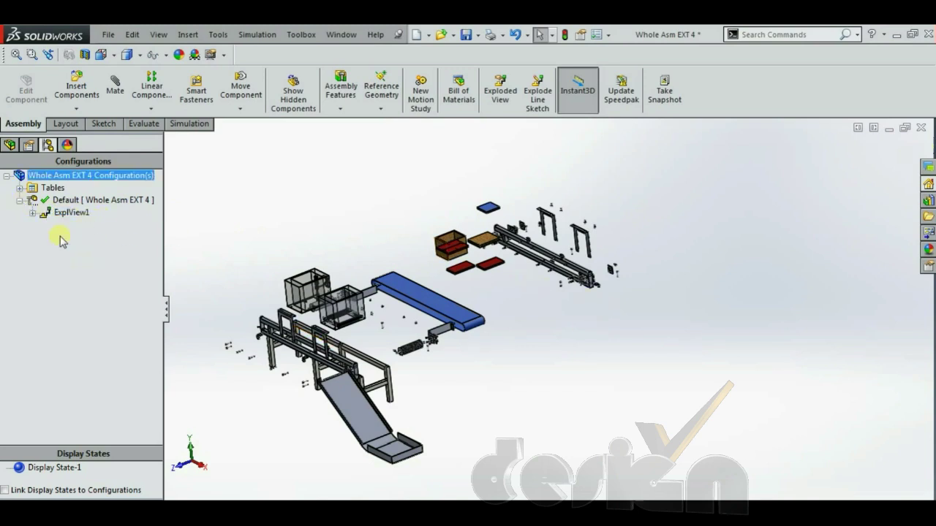
pyautogui.click(296, 255)
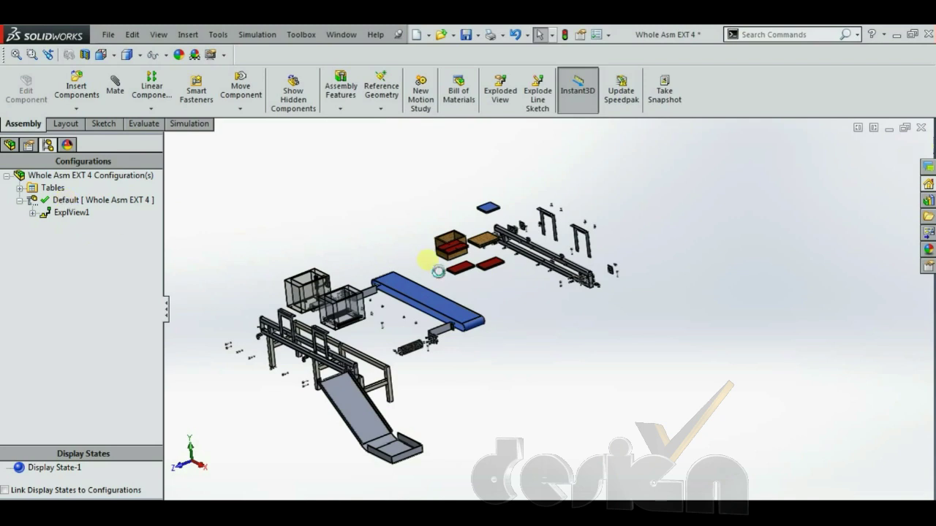
pyautogui.click(596, 279)
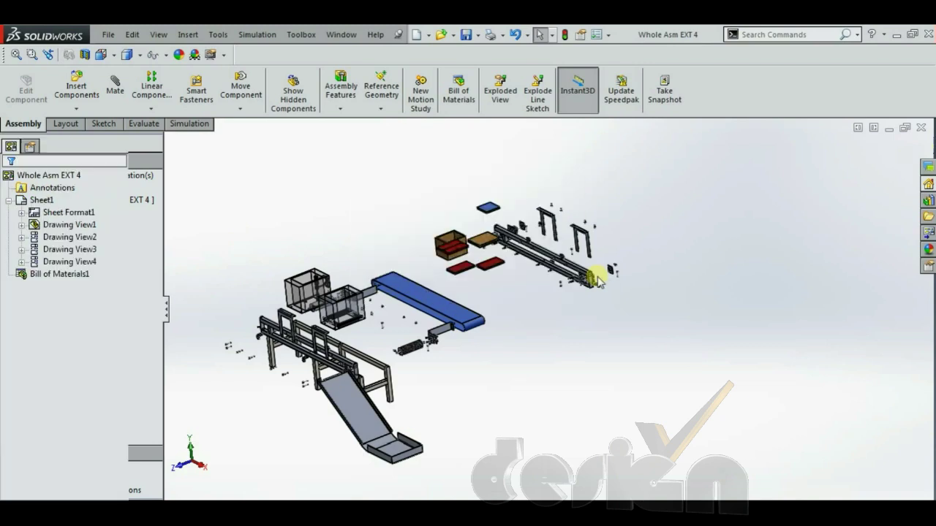
pyautogui.click(611, 274)
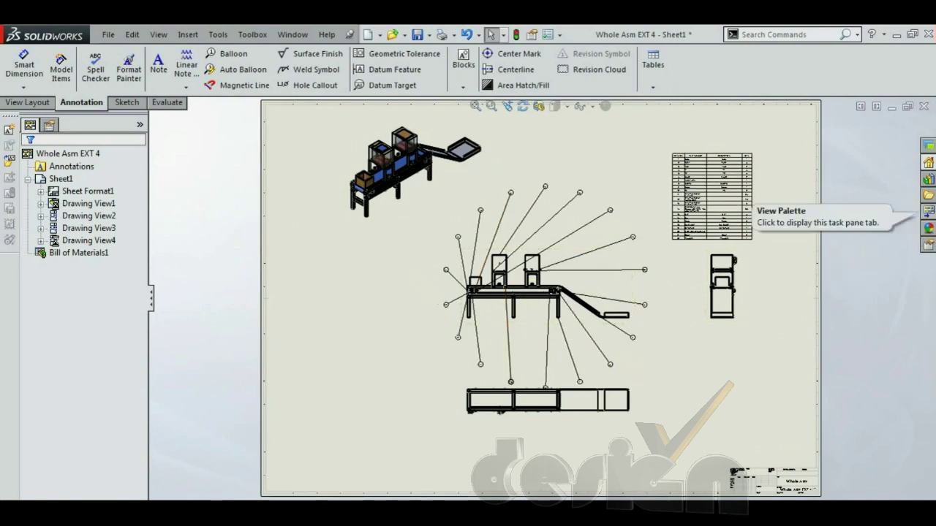
# Place the *Isometric exploded view from the refreshed View Palette on the sheet's lower left
pyautogui.click(928, 211)
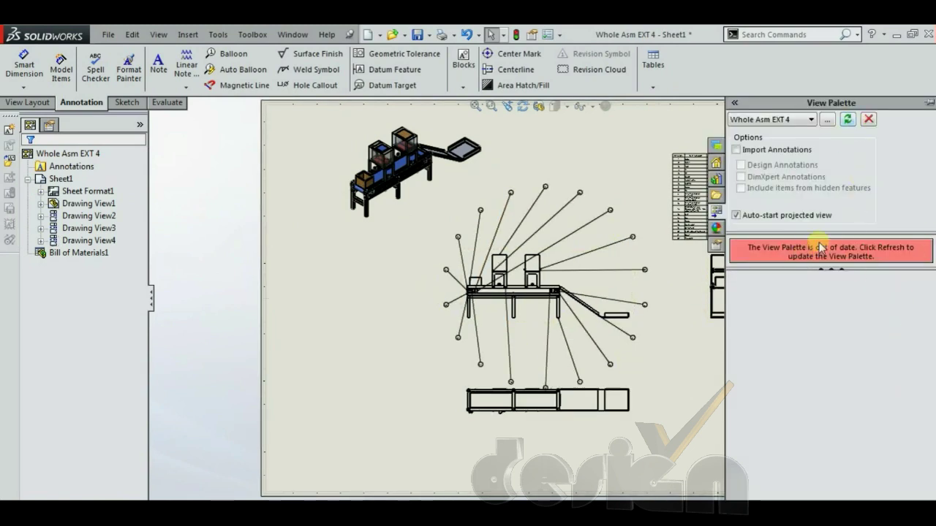
pyautogui.click(846, 122)
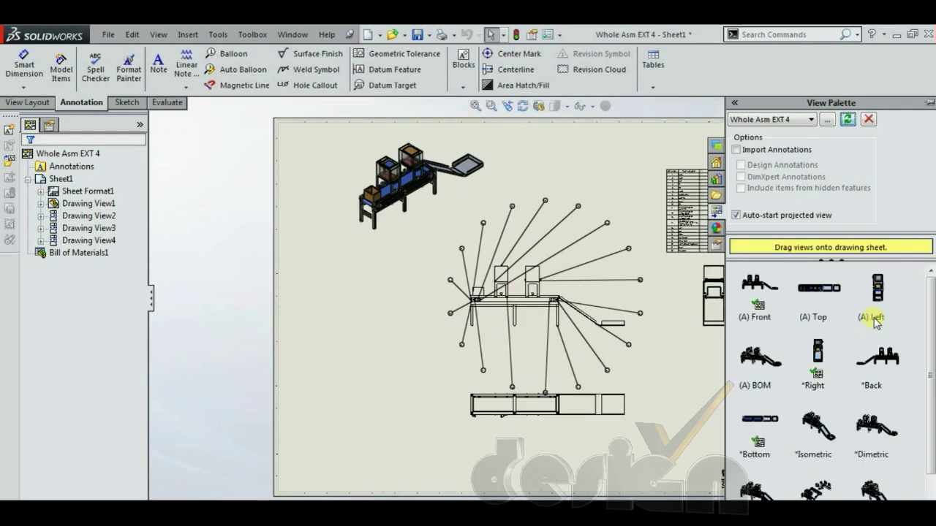
pyautogui.scroll(-1, 819, 468)
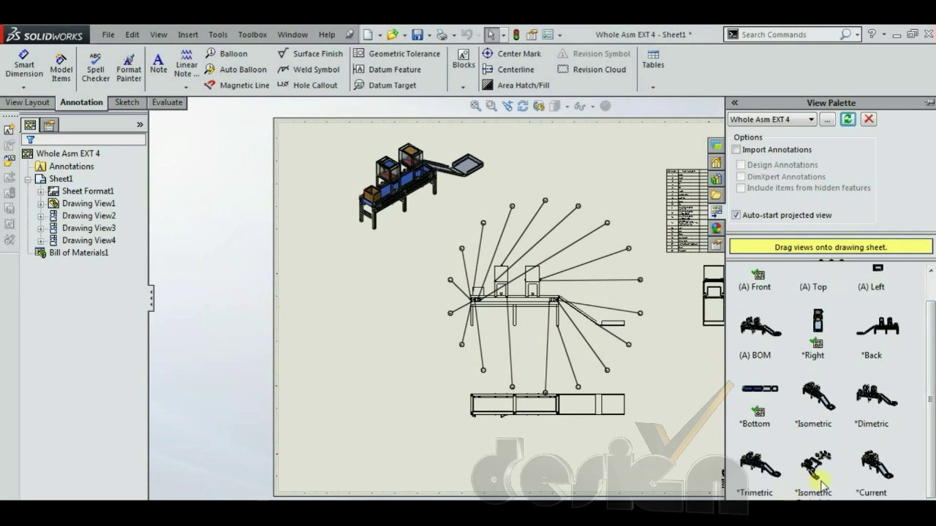
pyautogui.moveTo(818, 474)
pyautogui.mouseDown()
pyautogui.moveTo(819, 482)
pyautogui.moveTo(411, 407)
pyautogui.moveTo(386, 376)
pyautogui.moveTo(382, 395)
pyautogui.mouseUp()
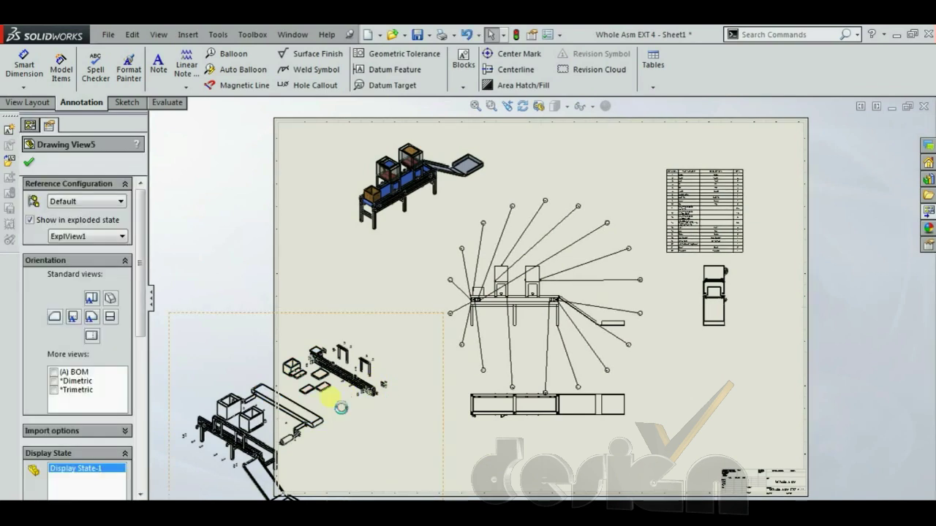
pyautogui.click(434, 318)
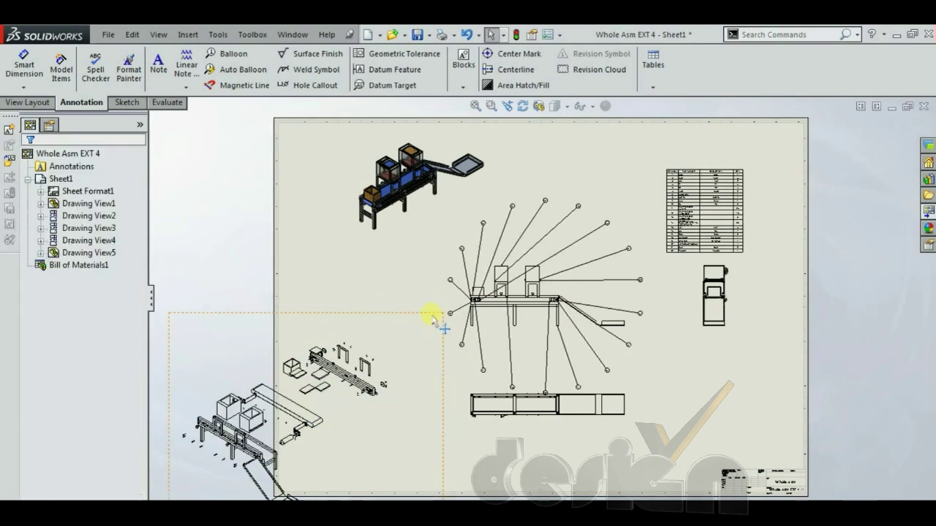
pyautogui.moveTo(476, 293)
pyautogui.mouseDown()
pyautogui.moveTo(390, 307)
pyautogui.moveTo(398, 289)
pyautogui.moveTo(422, 278)
pyautogui.mouseUp()
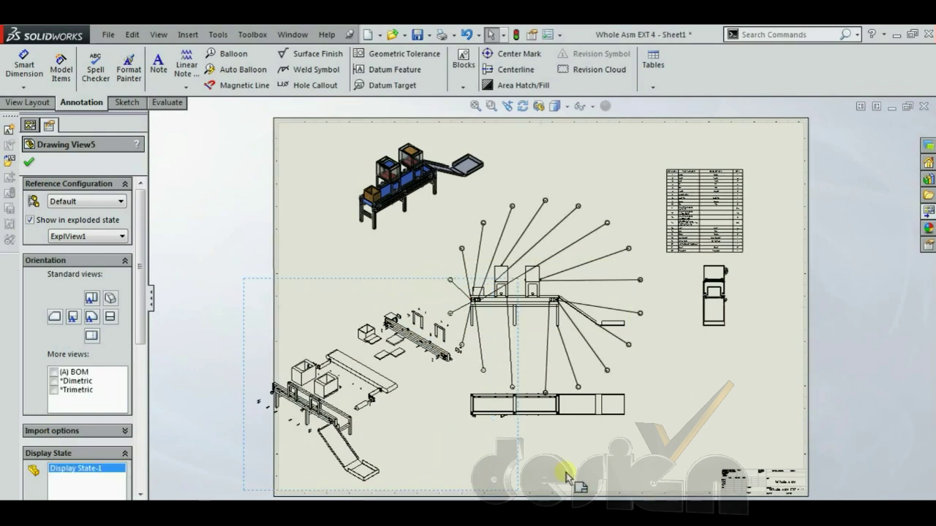
pyautogui.click(29, 162)
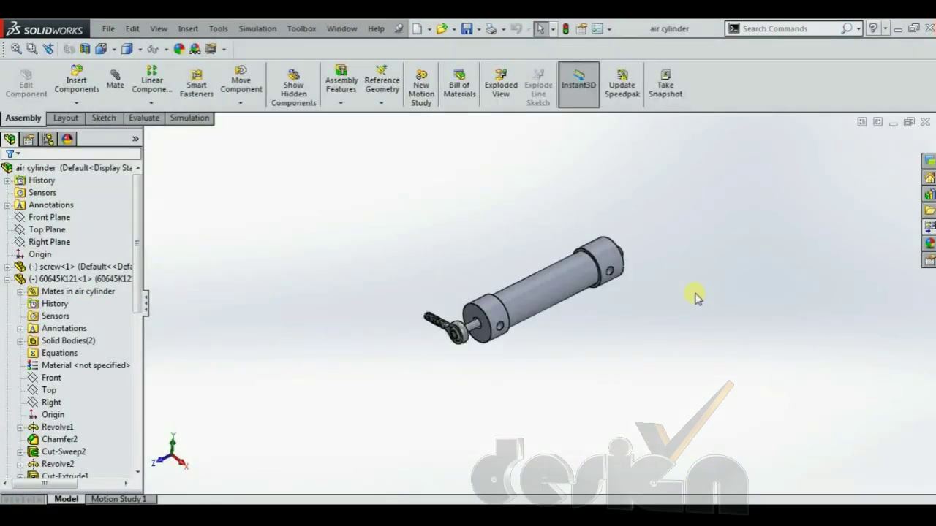
# Make a drawing from the air cylinder assembly using the default drawing template
pyautogui.moveTo(695, 296)
pyautogui.mouseDown(button='middle')
pyautogui.moveTo(677, 306)
pyautogui.moveTo(667, 333)
pyautogui.moveTo(661, 298)
pyautogui.moveTo(688, 293)
pyautogui.moveTo(681, 285)
pyautogui.mouseUp(button='middle')
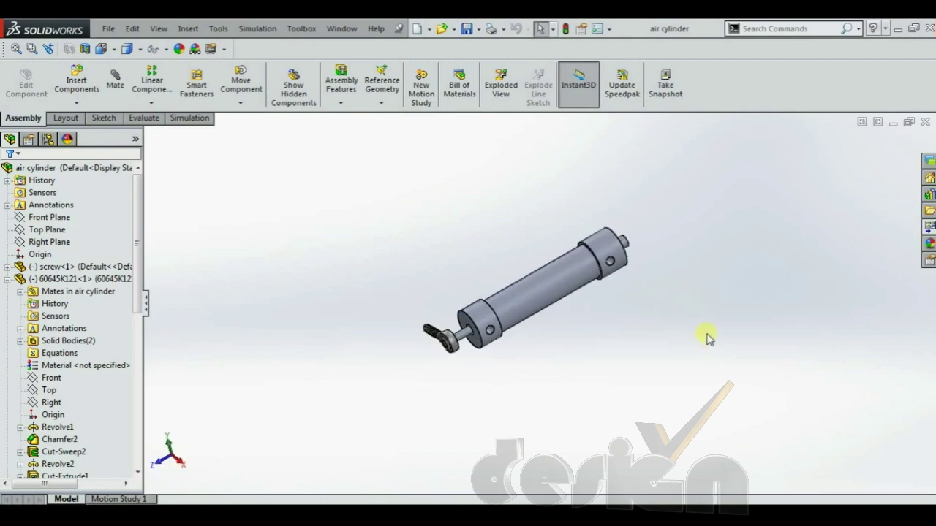
pyautogui.moveTo(684, 308); pyautogui.dragTo(666, 304, button='middle')
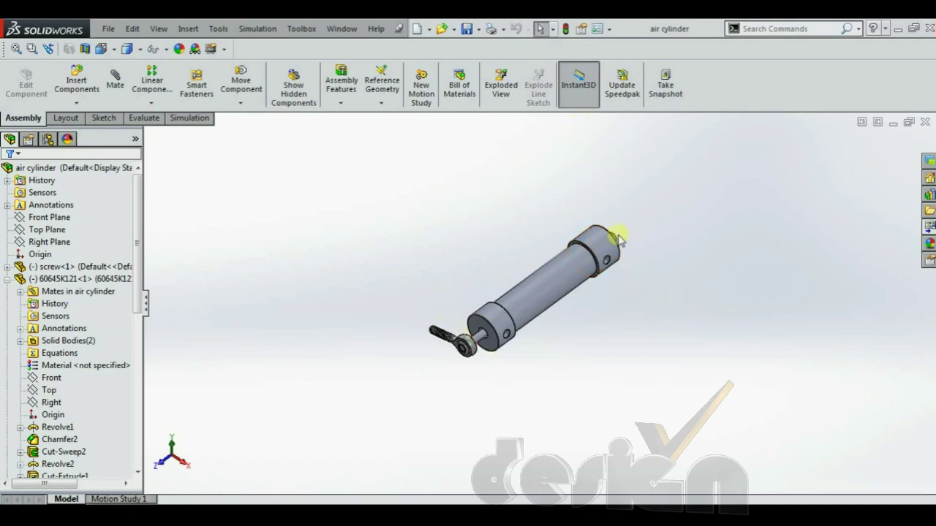
pyautogui.click(108, 31)
pyautogui.click(152, 106)
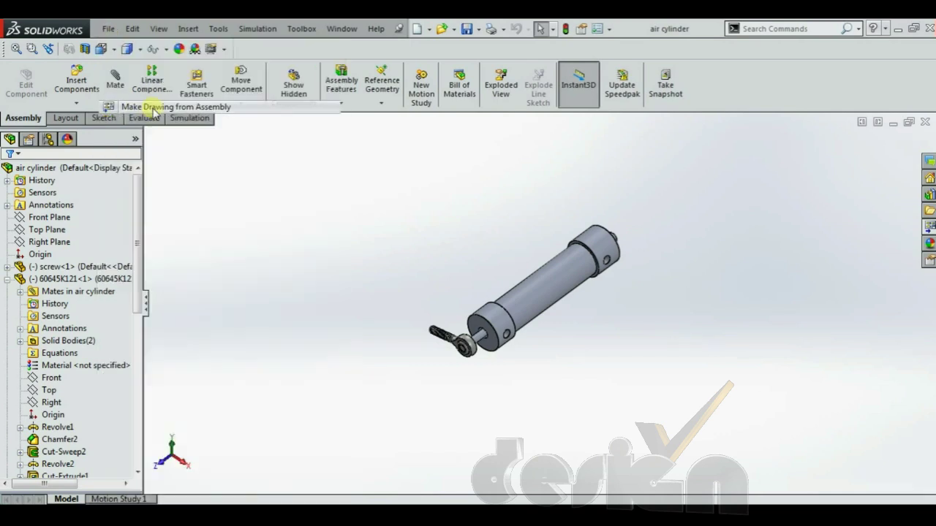
pyautogui.click(483, 461)
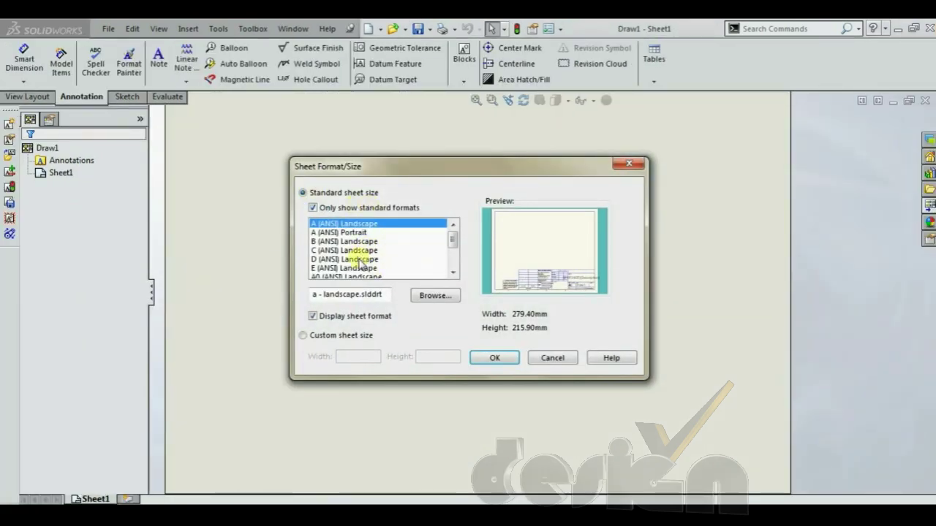
# Choose the A0 (ANSI) Landscape sheet and place the cylinder's Front view at the centre
pyautogui.click(357, 259)
pyautogui.click(359, 275)
pyautogui.click(488, 358)
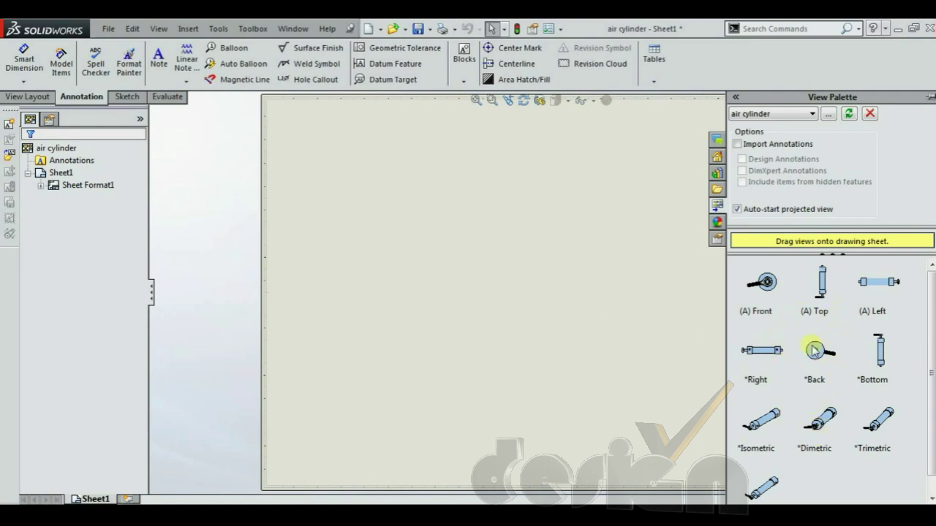
pyautogui.moveTo(773, 311); pyautogui.dragTo(528, 288)
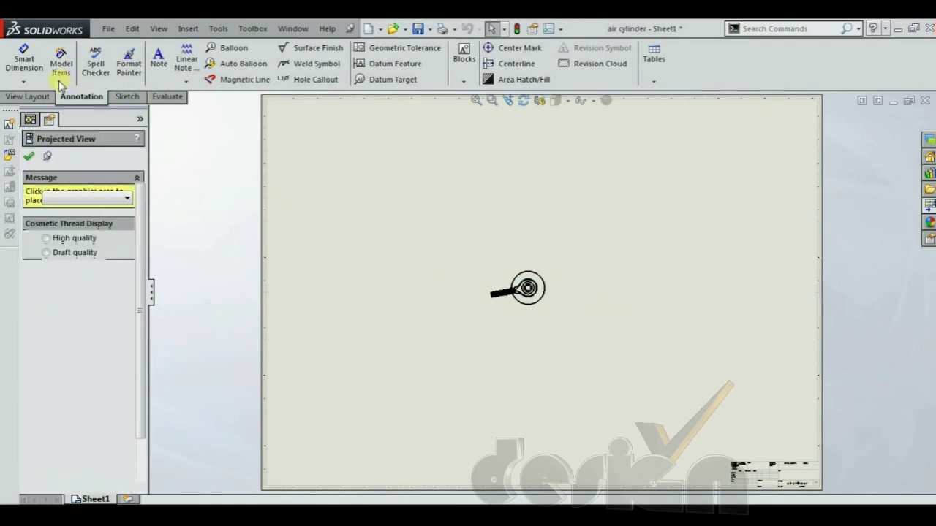
pyautogui.click(29, 156)
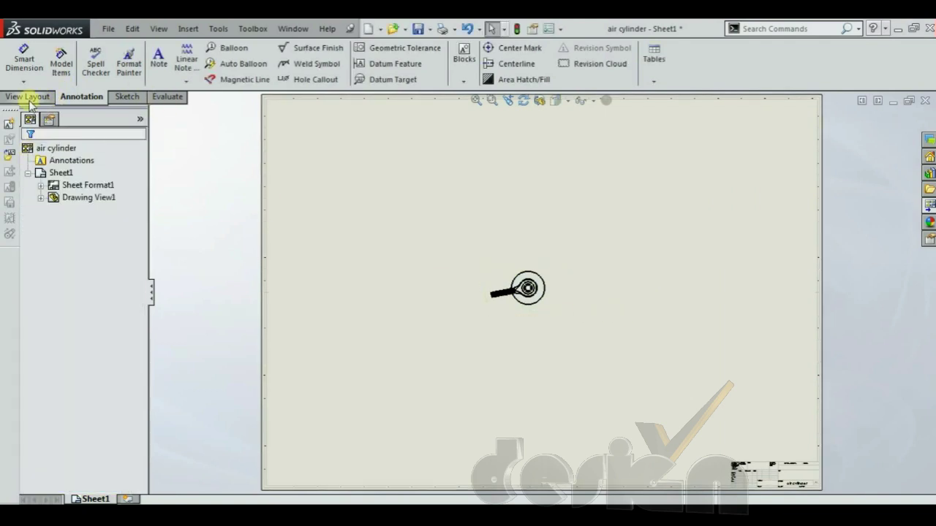
# Add Standard 3 View of the air cylinder and delete the original central view
pyautogui.click(27, 96)
pyautogui.click(32, 75)
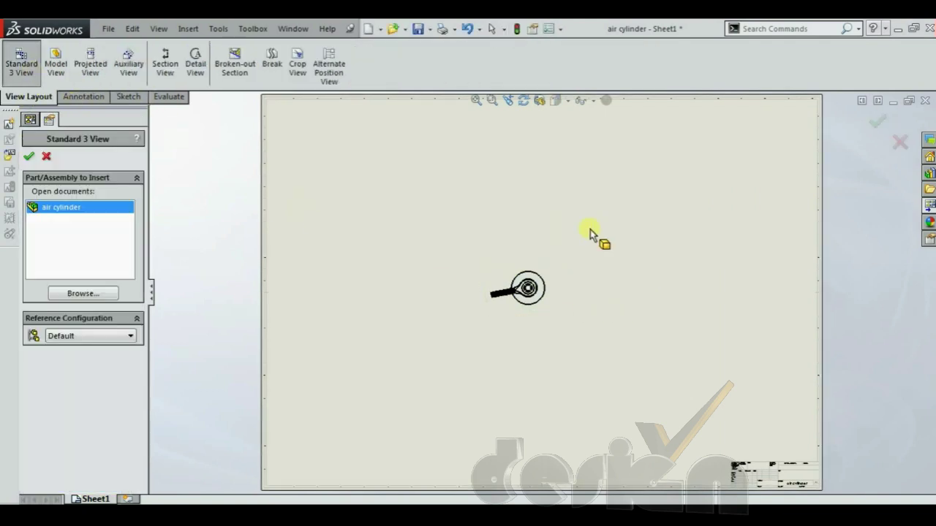
pyautogui.click(29, 157)
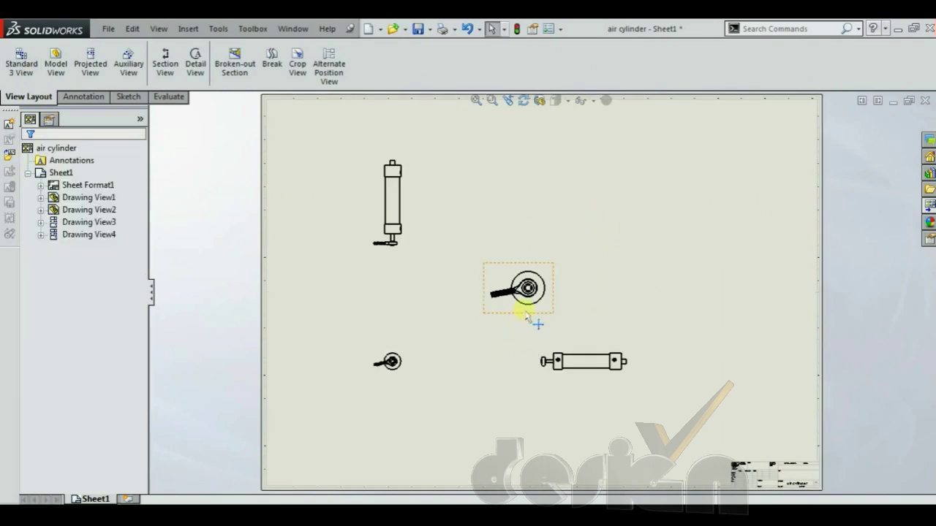
pyautogui.click(526, 315)
pyautogui.press('Delete')
pyautogui.press('Return')
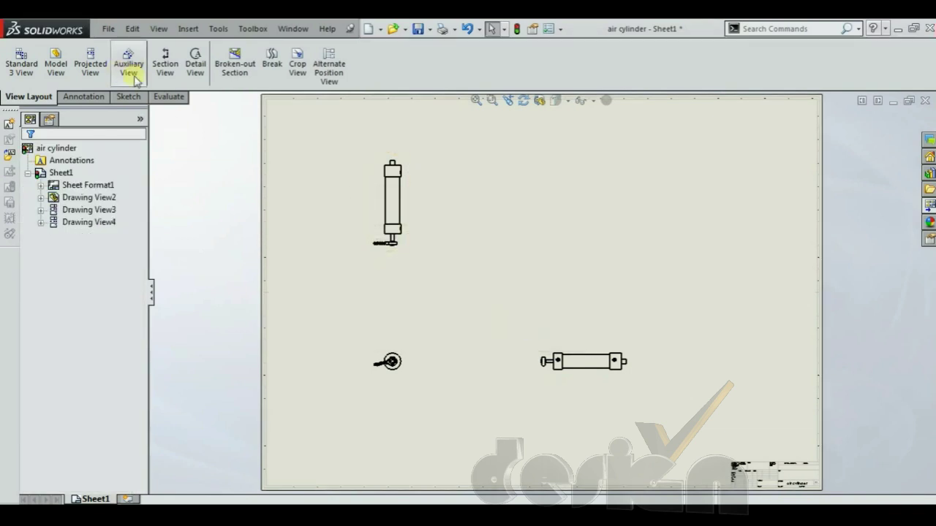
pyautogui.click(77, 97)
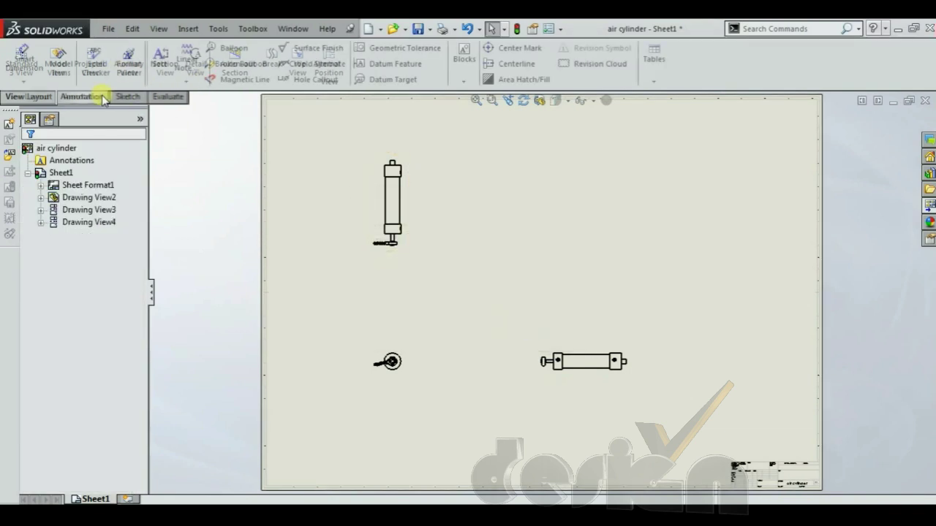
# Project an isometric view from the bottom-left view, then open Drawing View2's properties
pyautogui.click(29, 96)
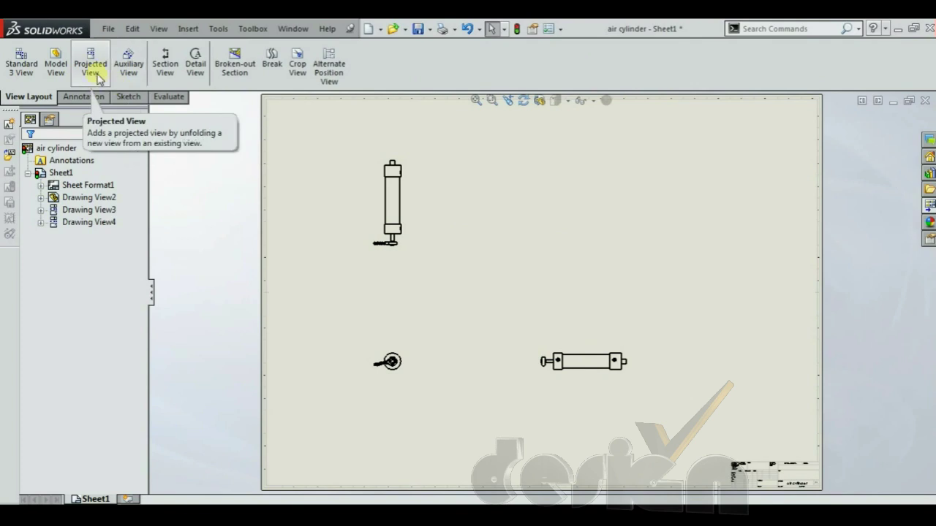
pyautogui.click(91, 66)
pyautogui.click(402, 358)
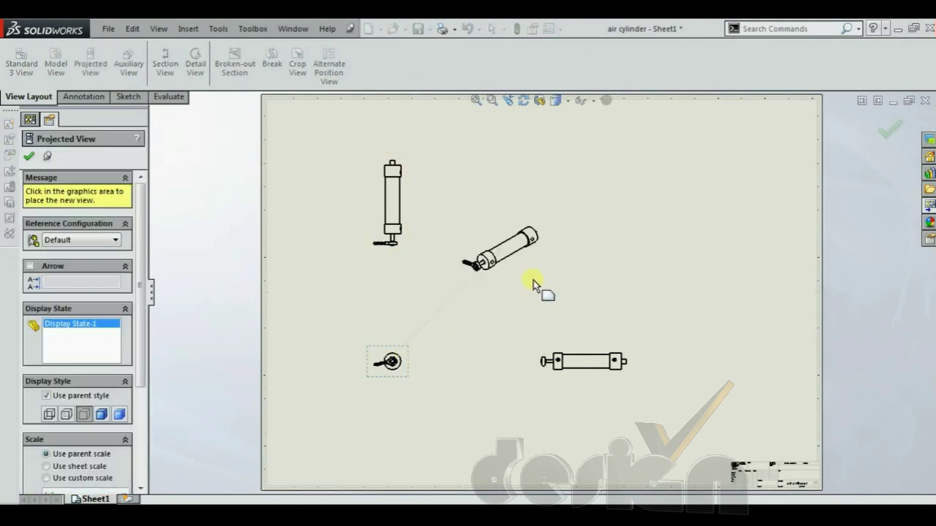
pyautogui.click(29, 155)
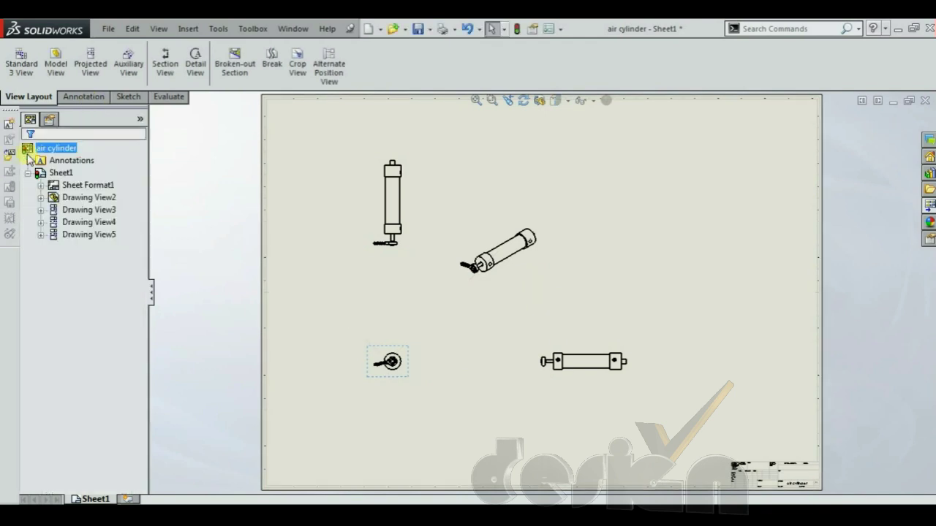
pyautogui.click(407, 374)
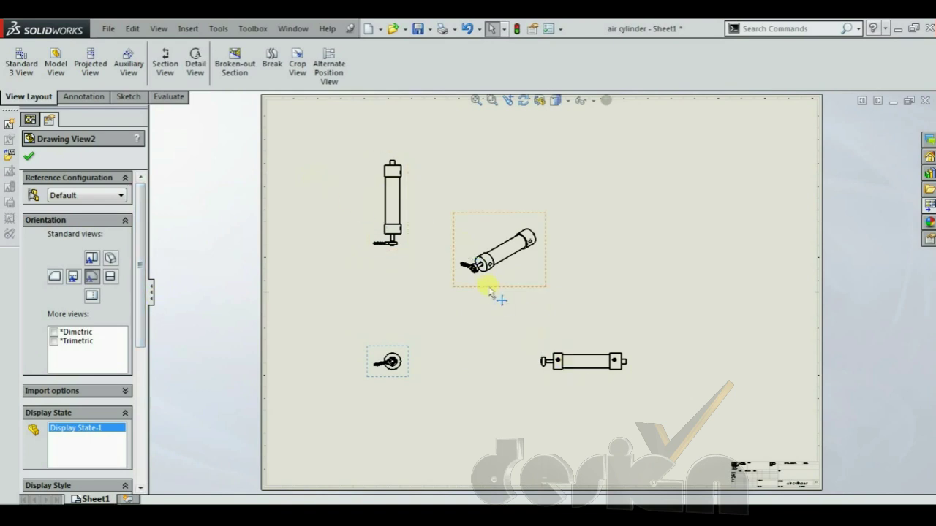
pyautogui.moveTo(140, 309); pyautogui.dragTo(163, 407)
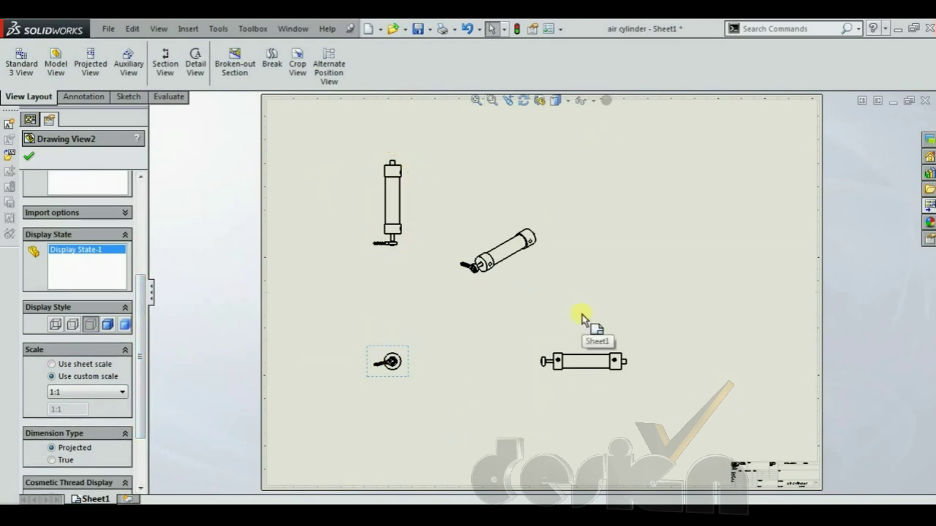
# Change the selected view's custom scale from 1:2 to 2:1
pyautogui.click(83, 397)
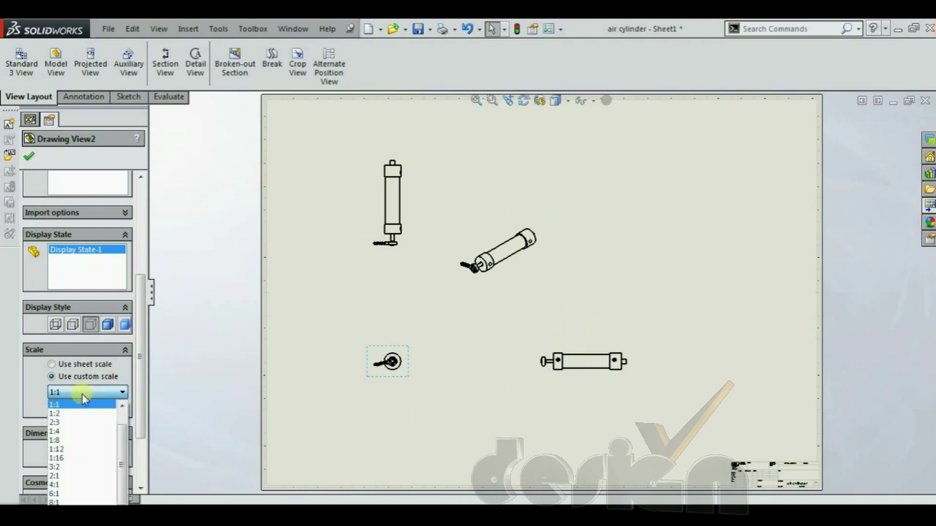
pyautogui.click(79, 413)
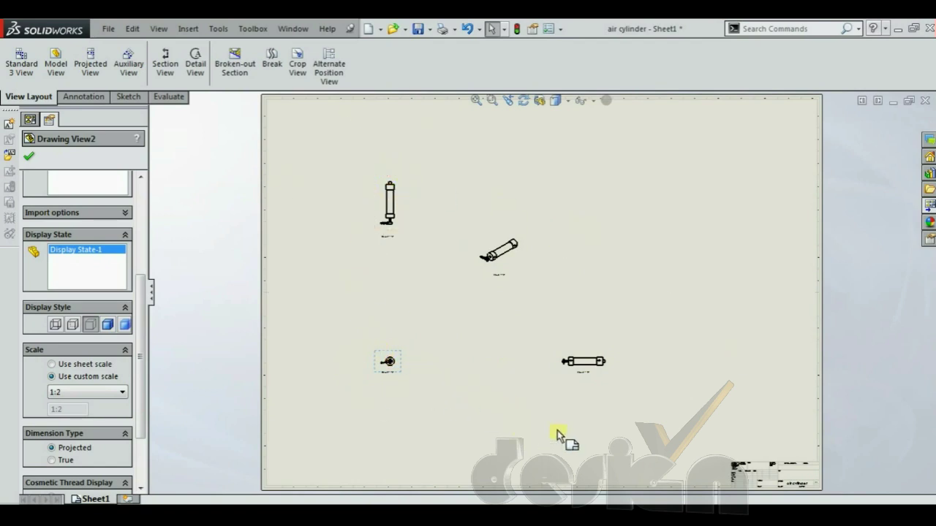
pyautogui.click(116, 394)
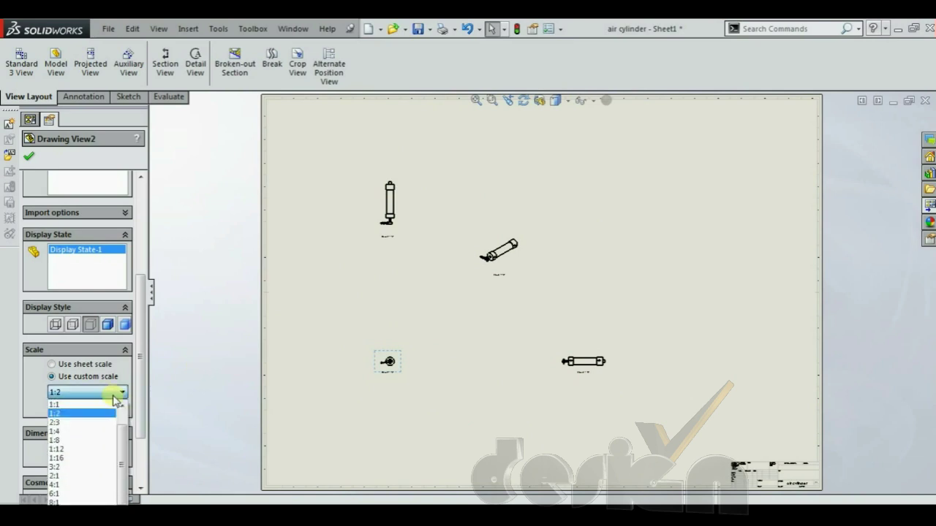
pyautogui.click(94, 475)
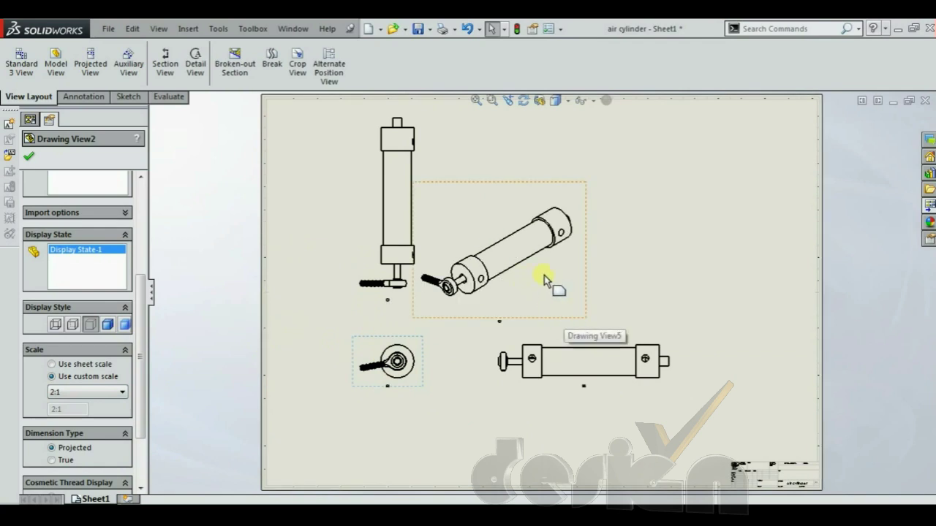
pyautogui.click(605, 279)
# Shift the isometric view Drawing View5 slightly to the right
pyautogui.click(578, 279)
pyautogui.moveTo(592, 276); pyautogui.dragTo(620, 278)
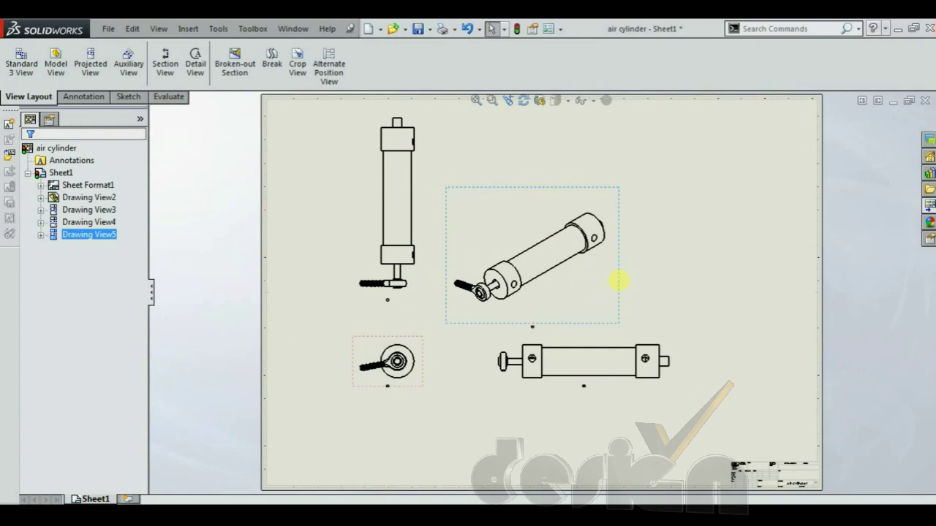
pyautogui.click(30, 158)
pyautogui.click(690, 282)
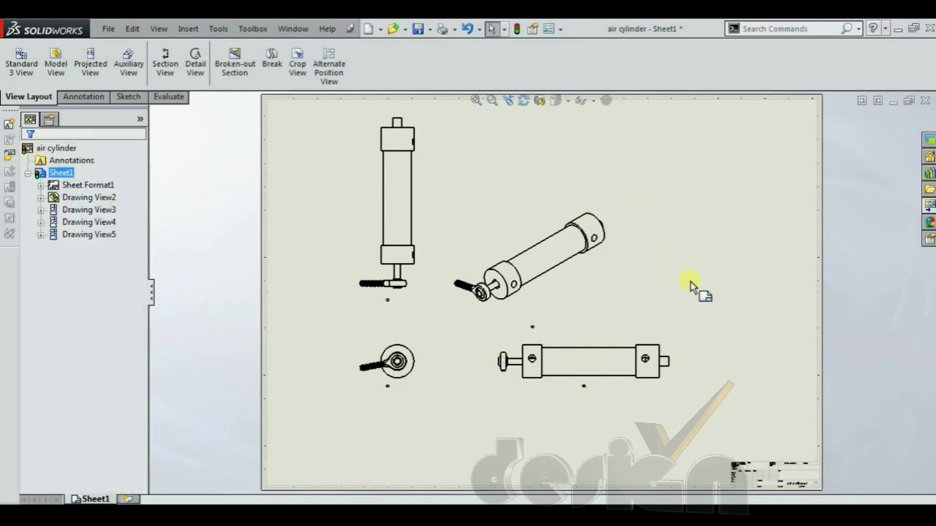
# Dimension the cylinder body length as 145 mm below the side view
pyautogui.click(79, 97)
pyautogui.click(24, 59)
pyautogui.scroll(-2, 567, 384)
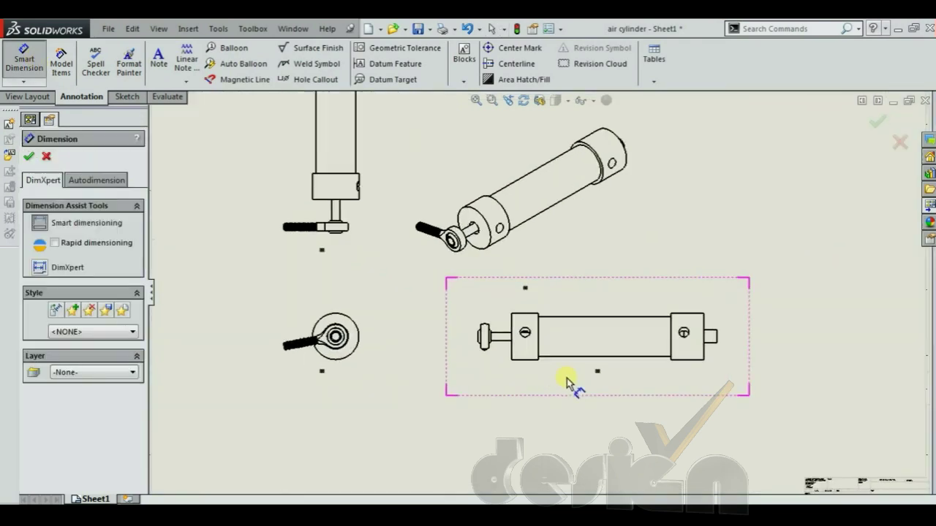
pyautogui.scroll(-1, 529, 356)
pyautogui.click(511, 345)
pyautogui.click(725, 347)
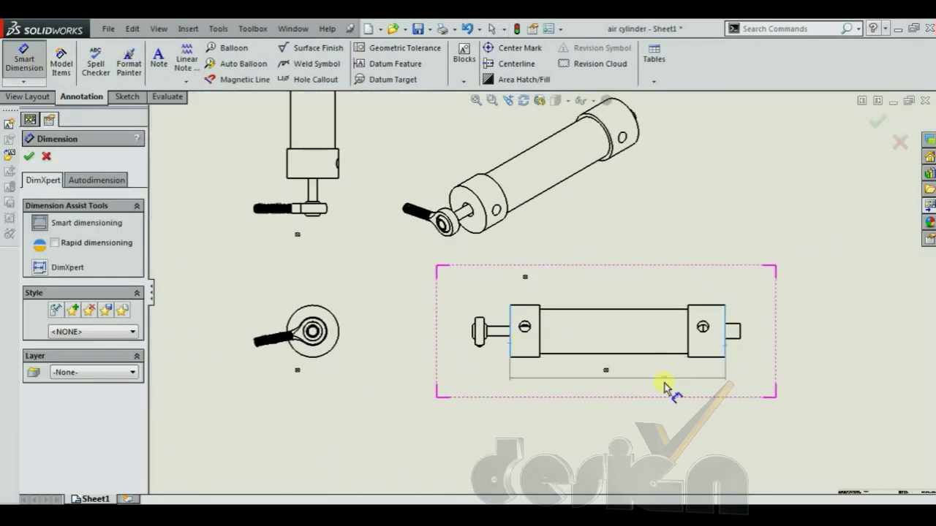
pyautogui.click(636, 384)
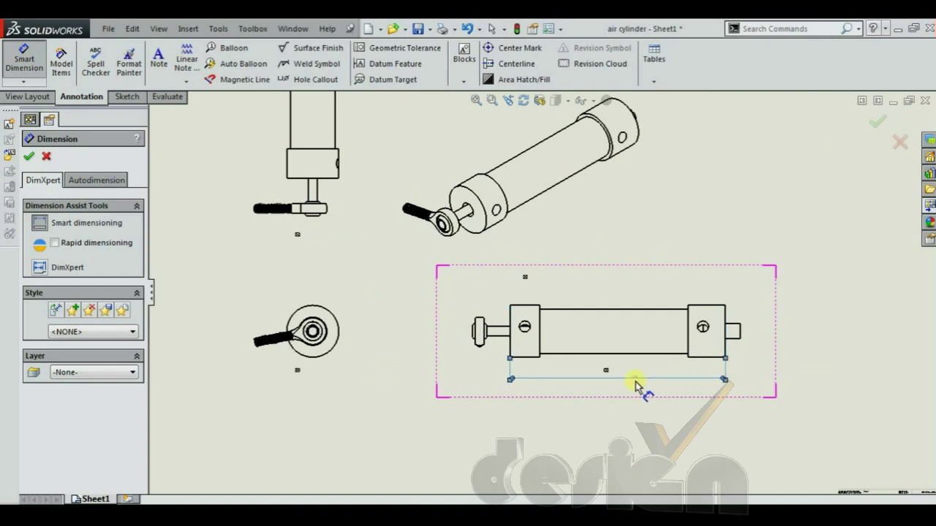
# Add the 35 mm end-cap height dimension, then orbit the opened Motor ASM model
pyautogui.click(731, 330)
pyautogui.click(759, 329)
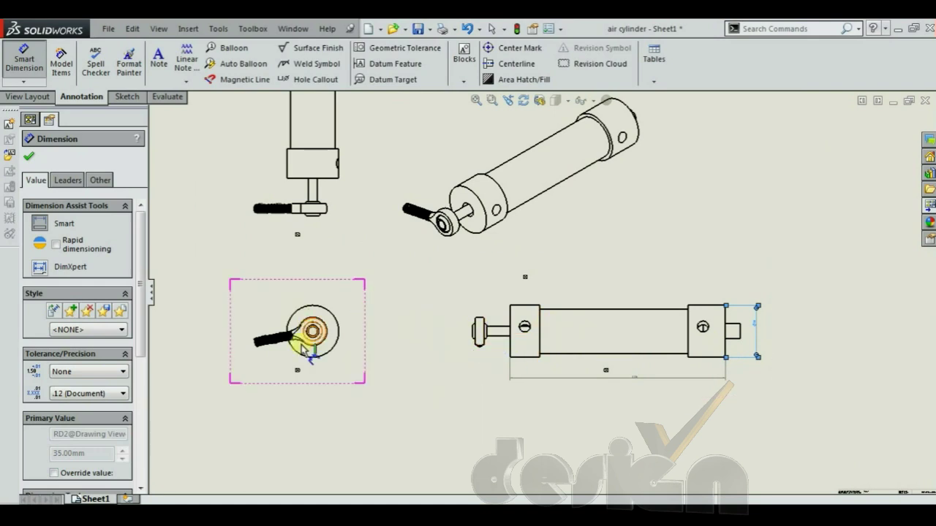
pyautogui.click(29, 158)
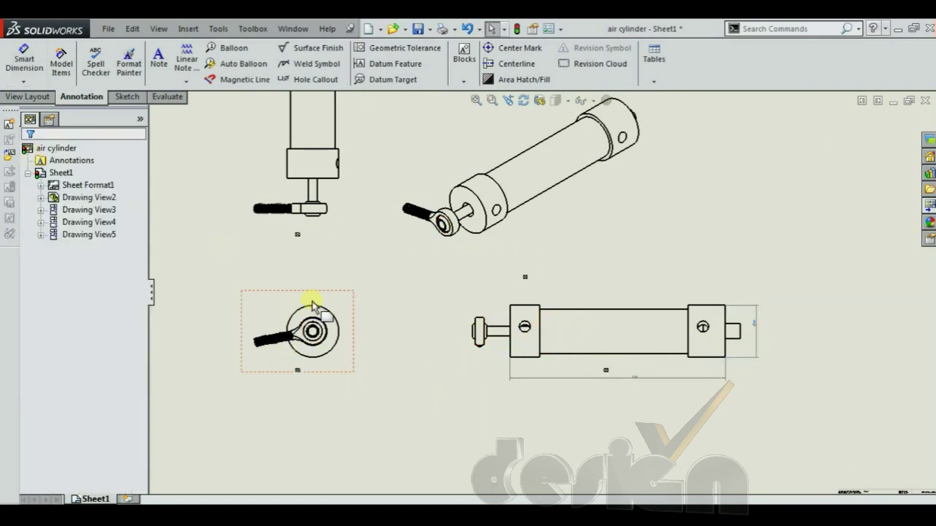
pyautogui.press('f')
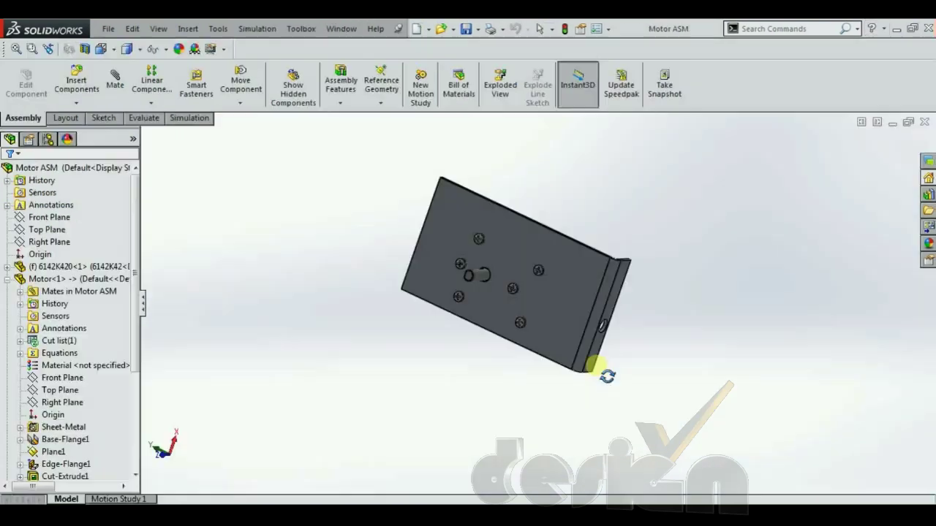
pyautogui.moveTo(596, 365); pyautogui.dragTo(633, 213, button='middle')
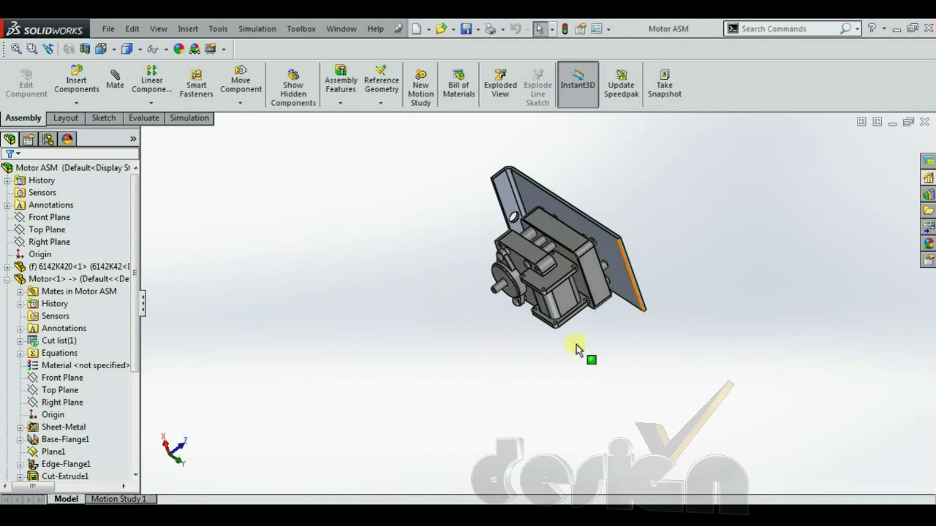
# Make a Motor ASM drawing on A0 (ANSI) Landscape and insert Standard 3 View
pyautogui.click(108, 30)
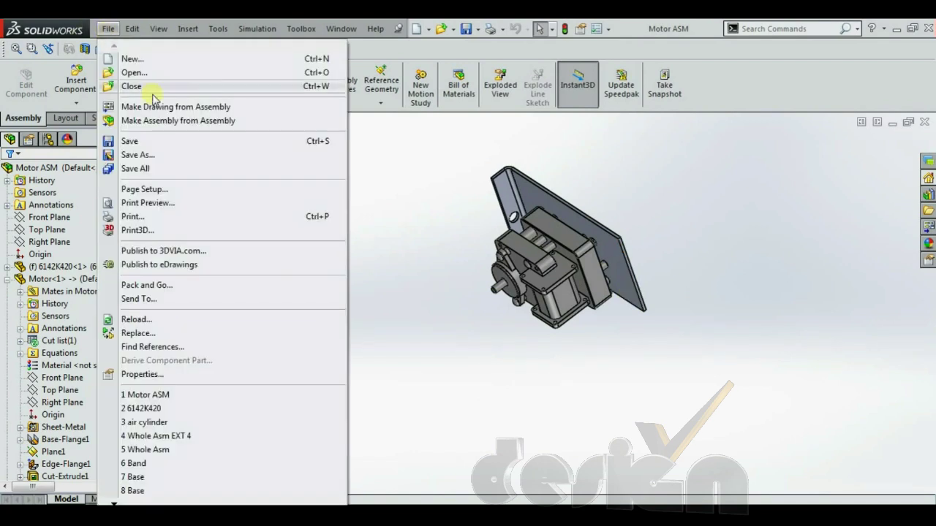
pyautogui.click(196, 107)
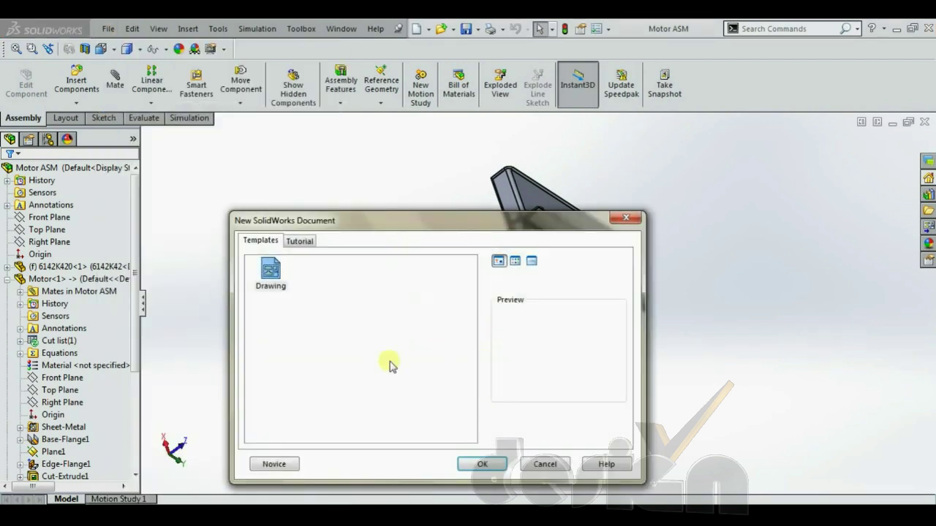
pyautogui.click(482, 465)
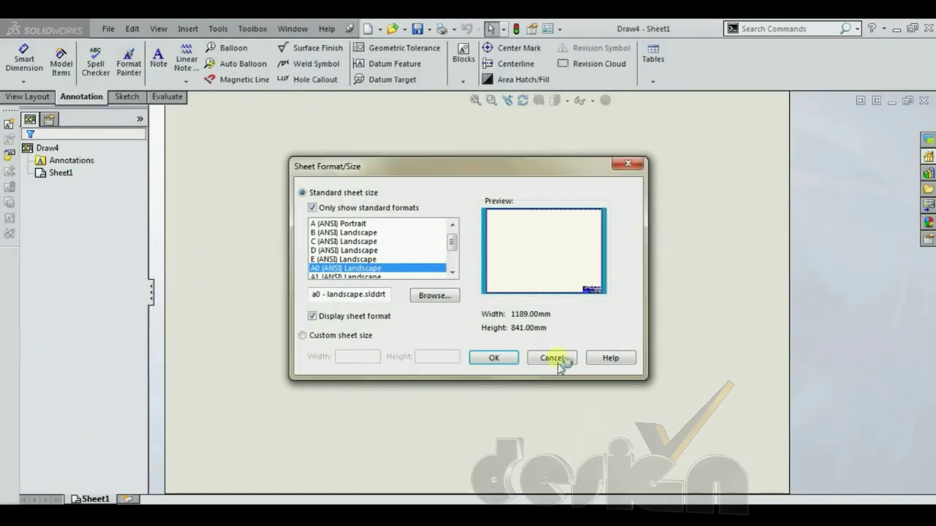
pyautogui.click(512, 363)
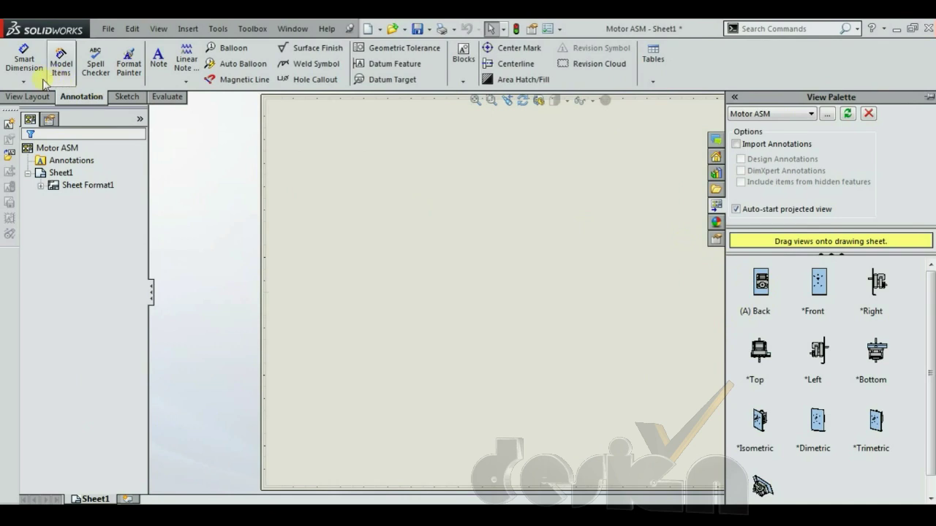
pyautogui.click(28, 96)
pyautogui.click(22, 66)
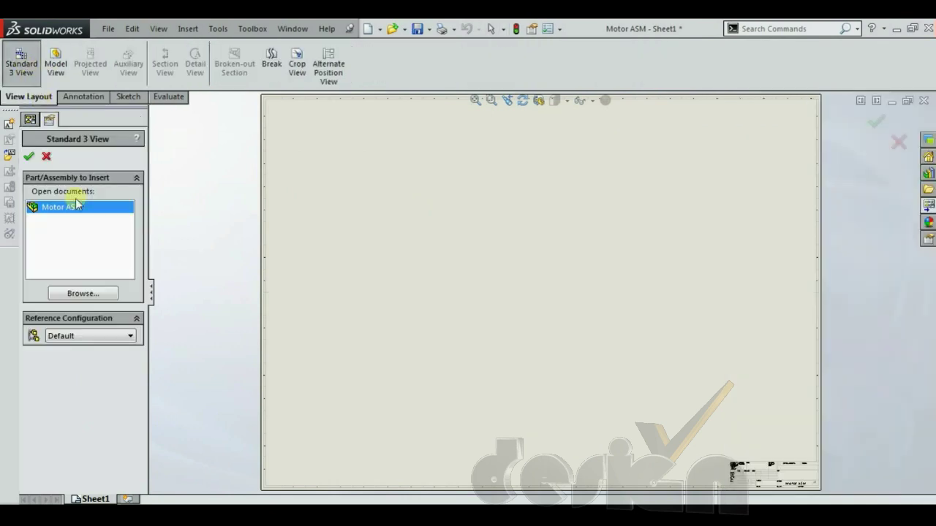
pyautogui.click(29, 157)
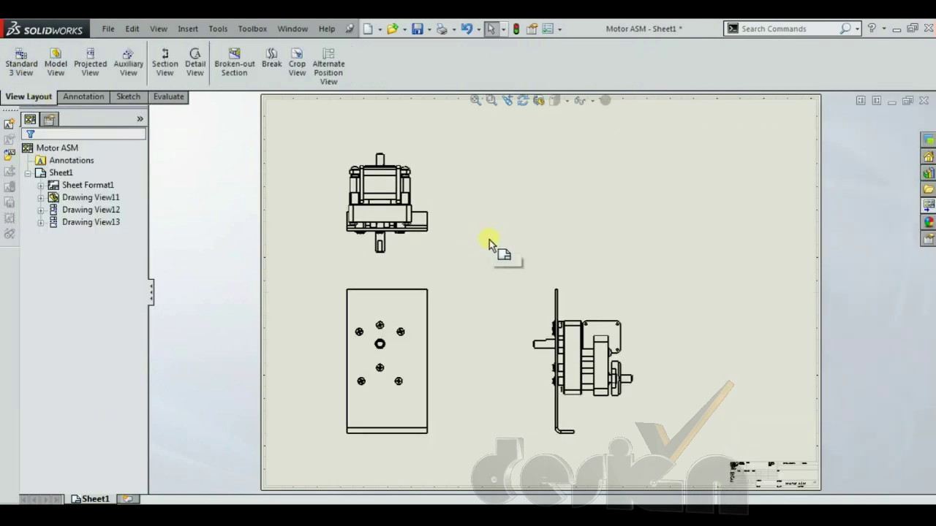
# Project an isometric view from the lower-left view to the upper right of the sheet
pyautogui.click(88, 60)
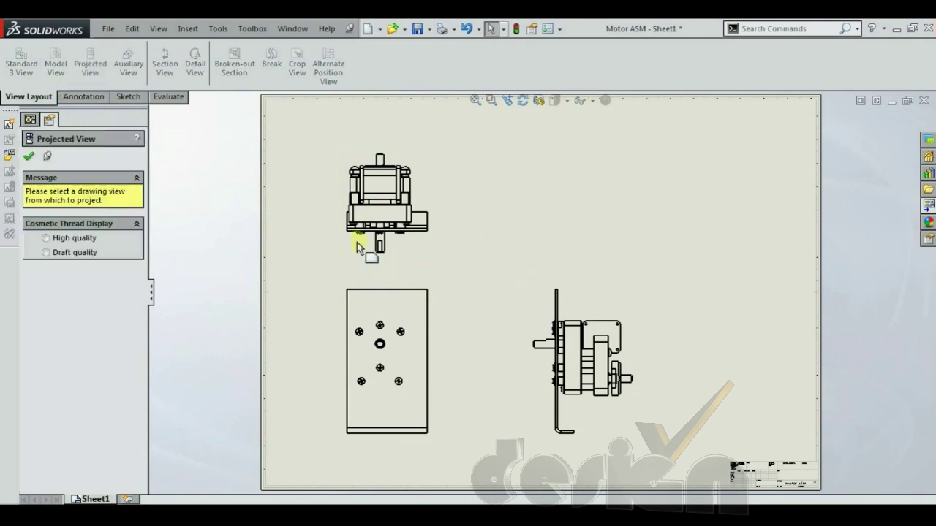
pyautogui.click(429, 321)
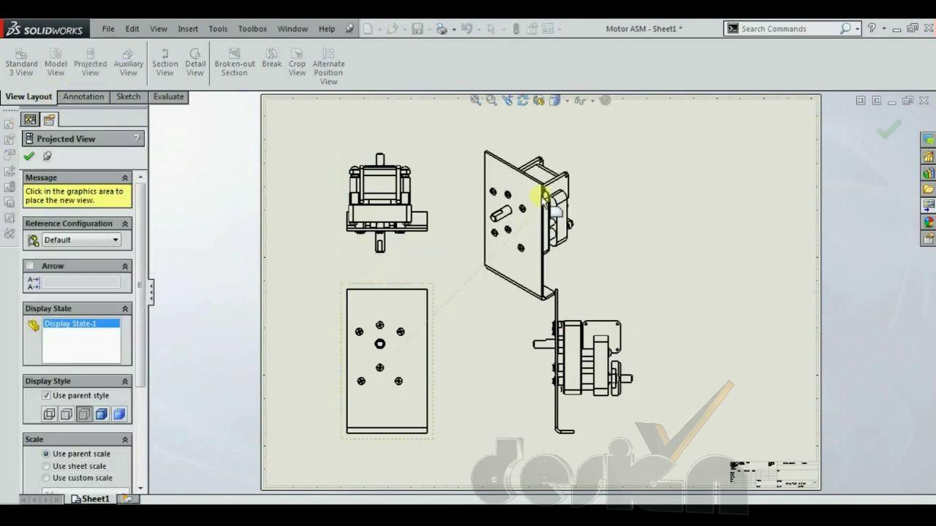
pyautogui.click(28, 156)
# Start a Smart Dimension from the Annotation tools
pyautogui.click(88, 97)
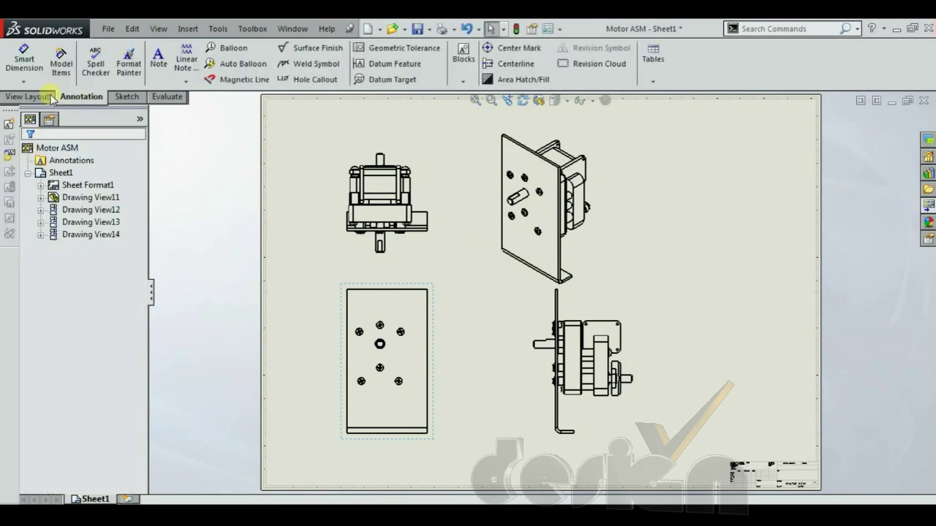
pyautogui.click(21, 63)
pyautogui.scroll(-2, 486, 363)
# Dimension the motor plate's top edge, placing the 85 mm dimension above the plate
pyautogui.click(376, 258)
pyautogui.click(361, 251)
pyautogui.scroll(-3, 366, 253)
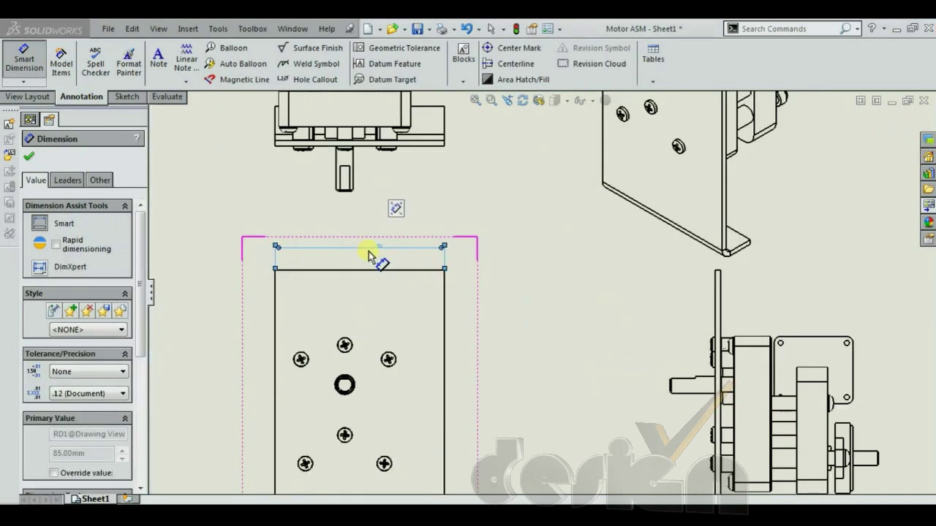
pyautogui.scroll(-2, 390, 263)
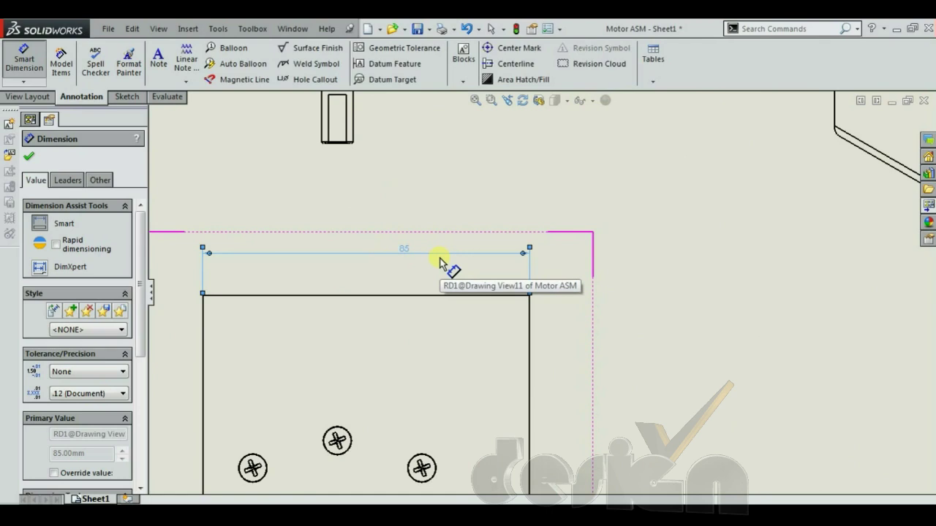
# Set the 85 mm dimension to 28-point text instead of the document font
pyautogui.click(101, 181)
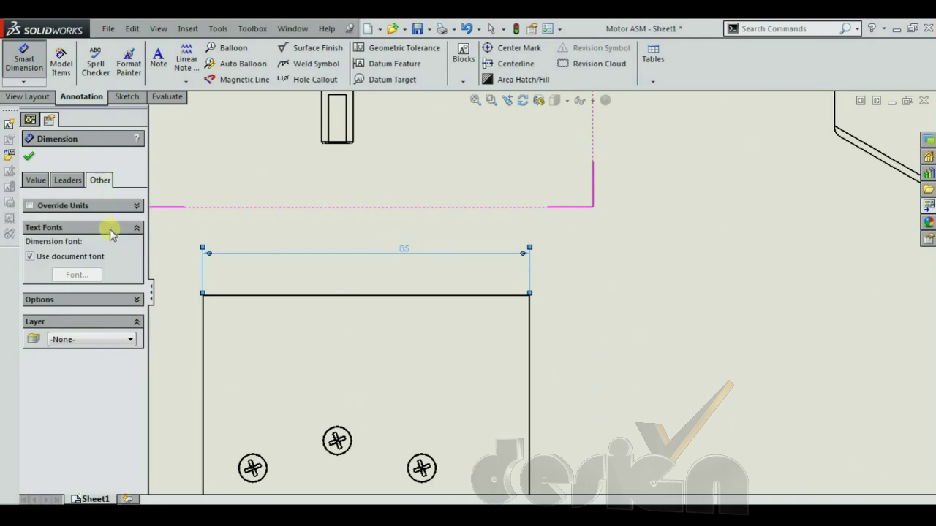
pyautogui.click(46, 260)
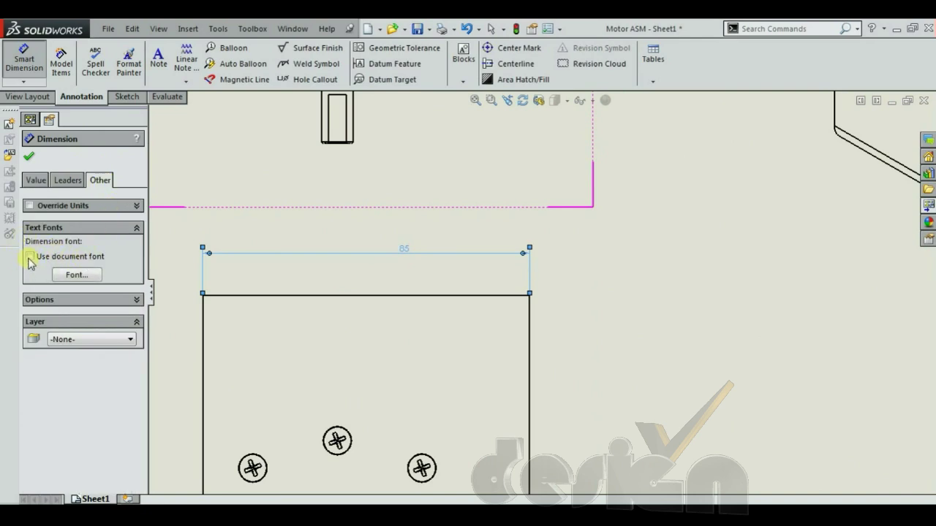
pyautogui.click(80, 276)
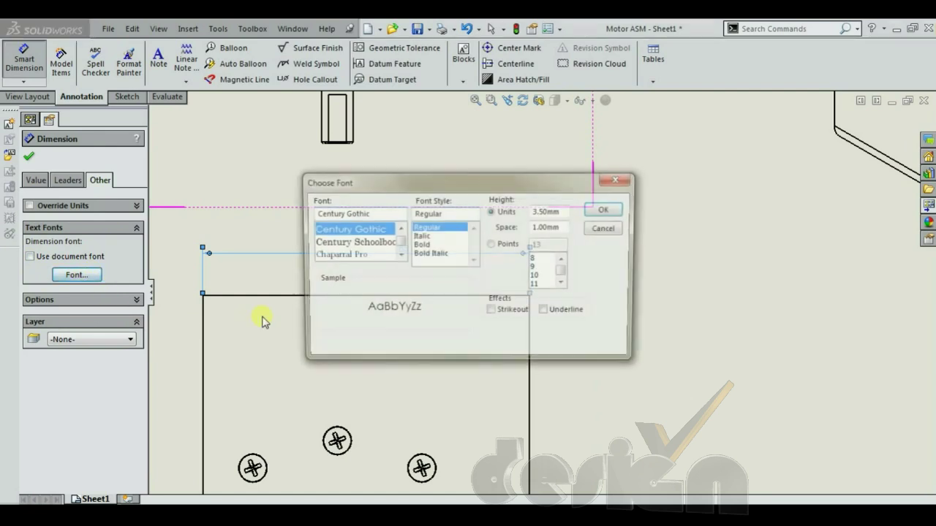
pyautogui.click(510, 245)
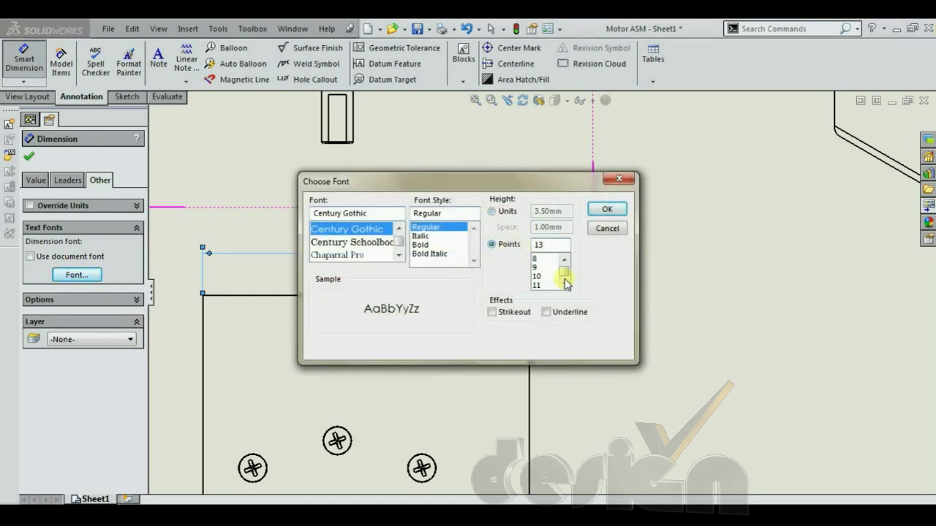
pyautogui.click(544, 260)
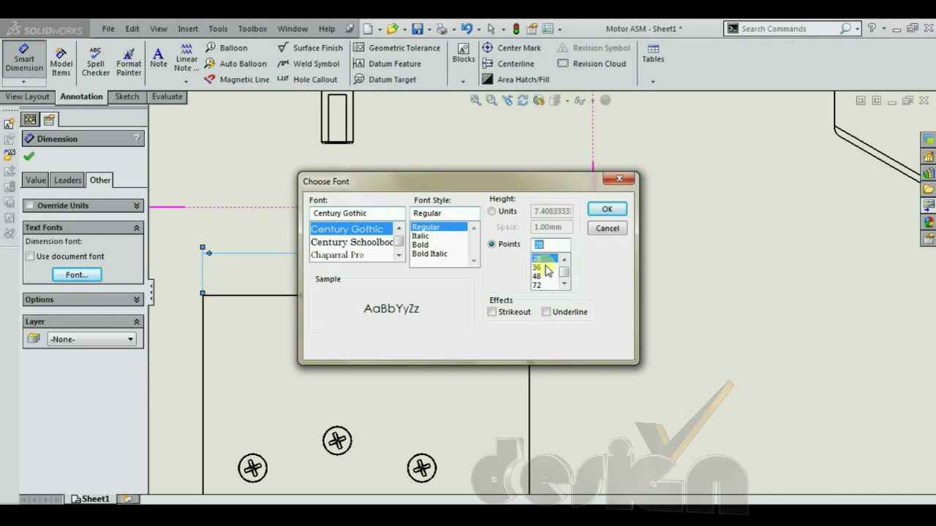
pyautogui.click(607, 210)
pyautogui.click(30, 155)
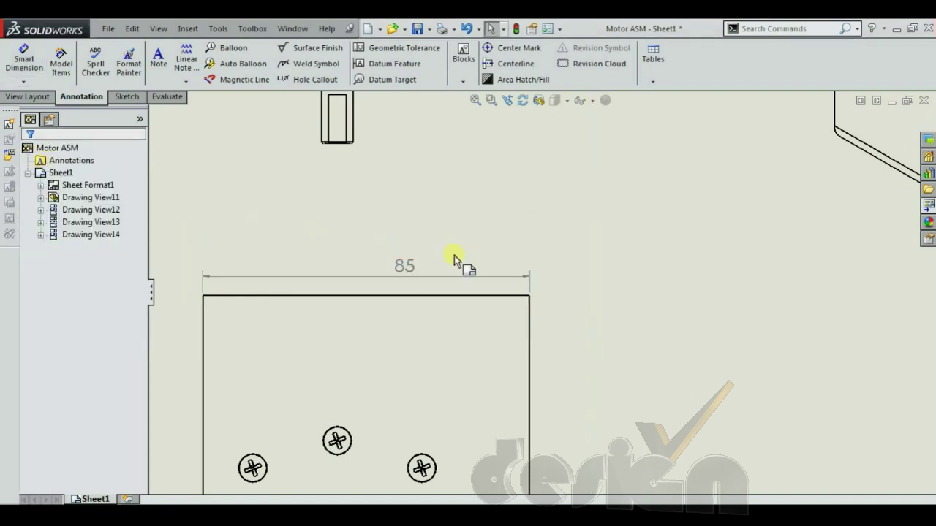
pyautogui.scroll(5, 454, 256)
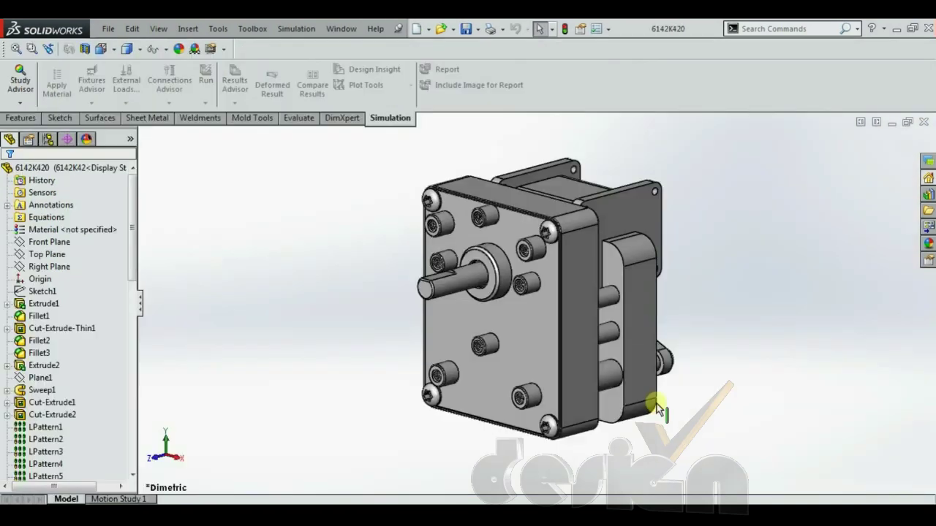
pyautogui.moveTo(737, 369)
pyautogui.mouseDown(button='middle')
pyautogui.moveTo(726, 340)
pyautogui.moveTo(702, 373)
pyautogui.moveTo(713, 370)
pyautogui.mouseUp(button='middle')
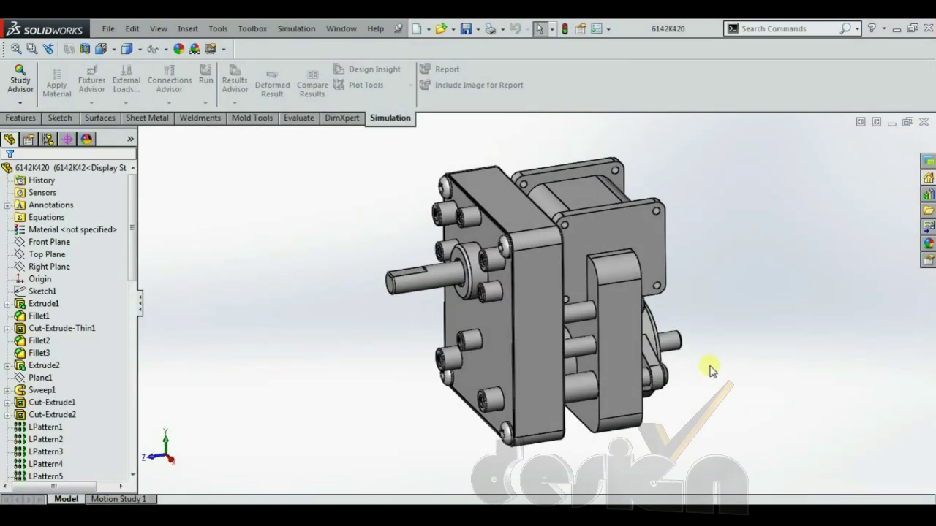
# Rotate the 6142K420 gearbox to its shaft face and open the File menu
pyautogui.moveTo(778, 348); pyautogui.dragTo(599, 340, button='middle')
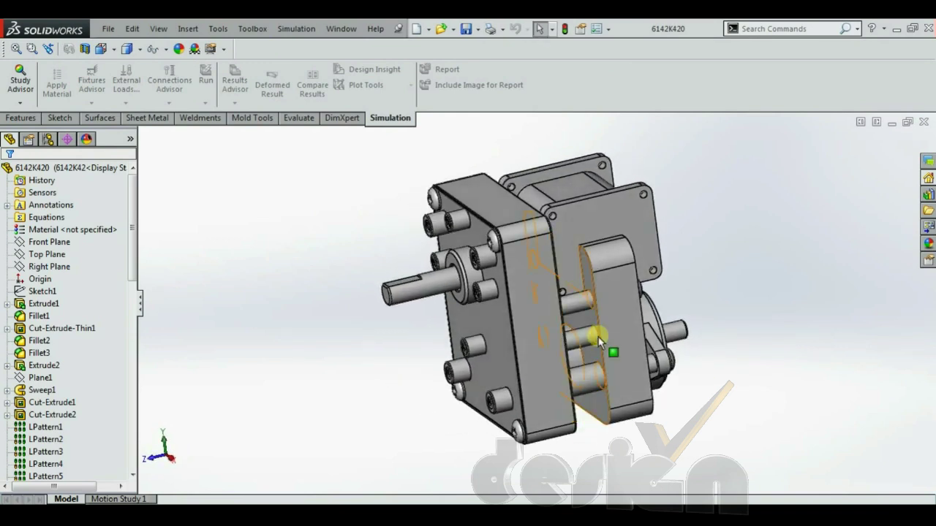
pyautogui.scroll(3, 633, 382)
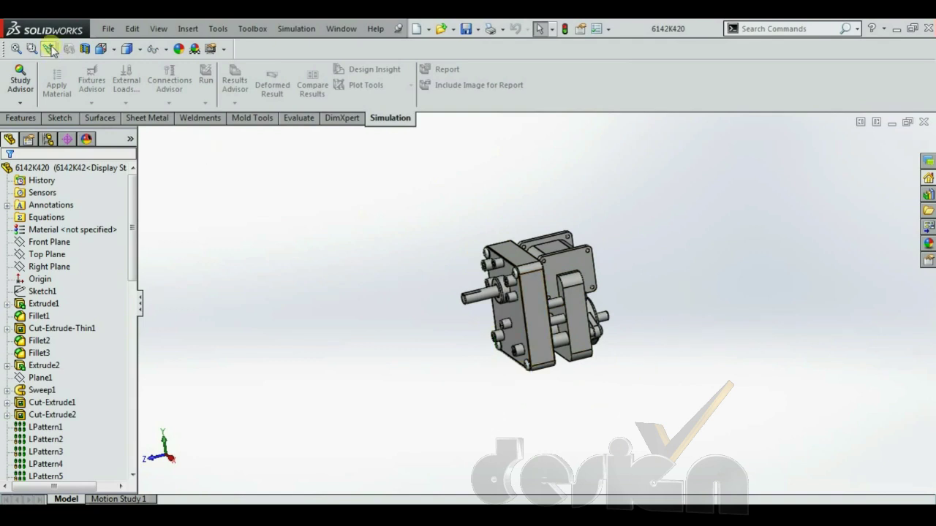
pyautogui.click(108, 30)
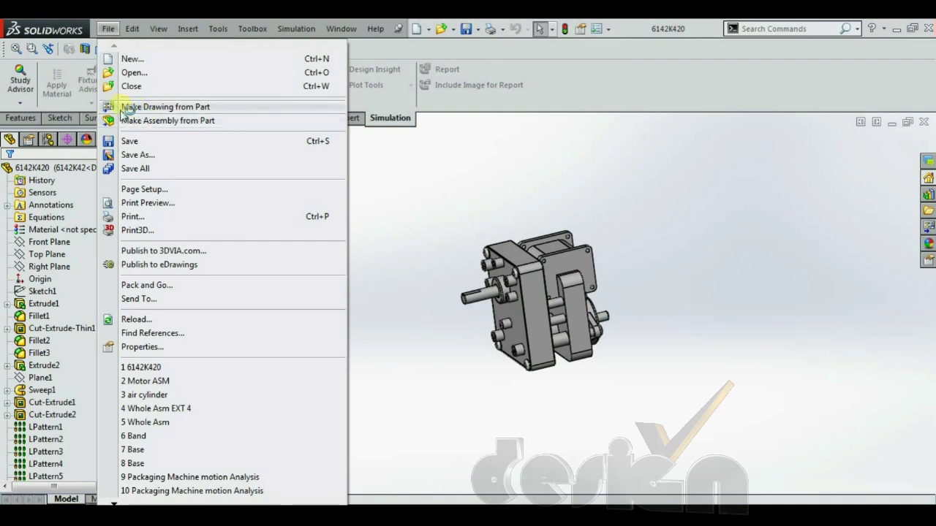
# Make an A0 landscape drawing of 6142K420 holding the standard three views
pyautogui.click(194, 109)
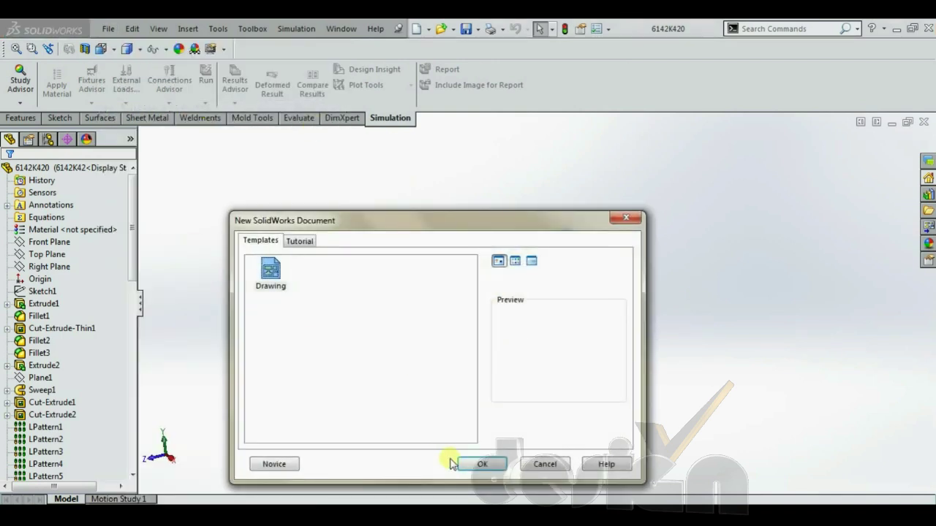
pyautogui.click(477, 463)
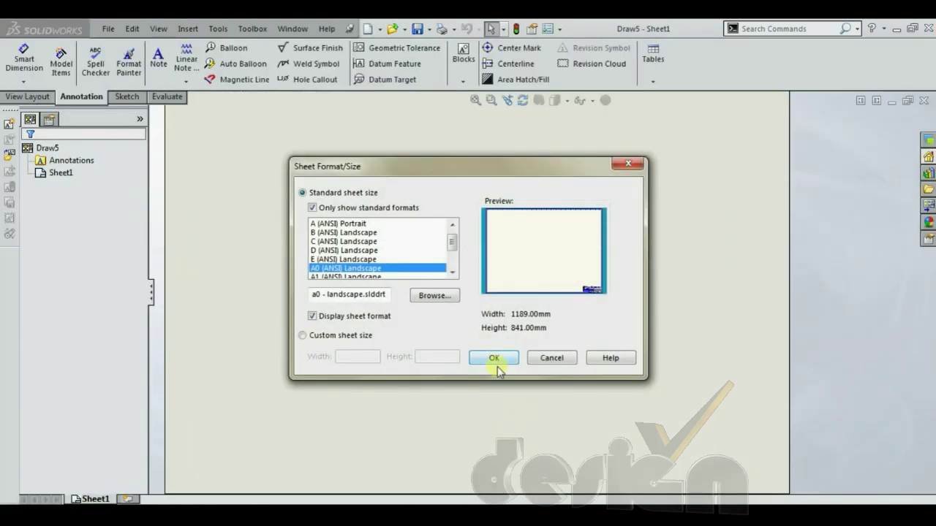
pyautogui.click(495, 358)
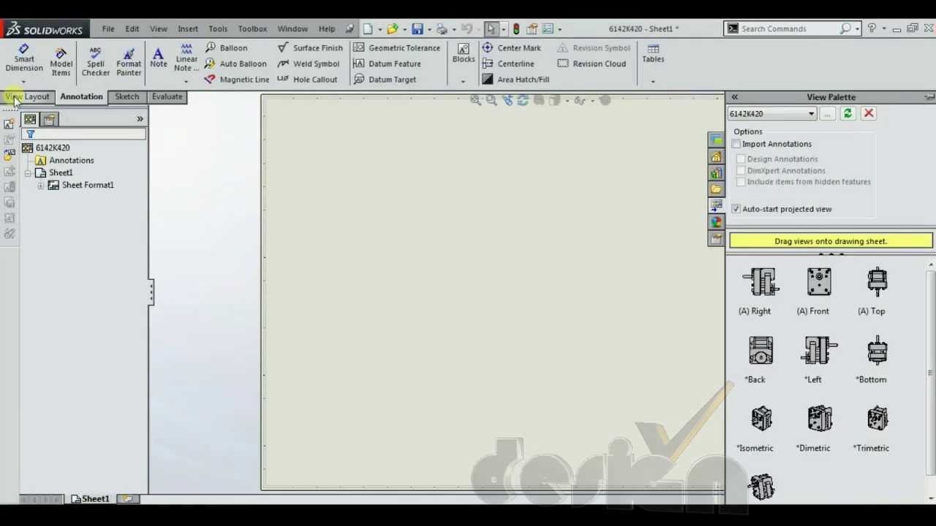
pyautogui.click(22, 94)
pyautogui.click(21, 65)
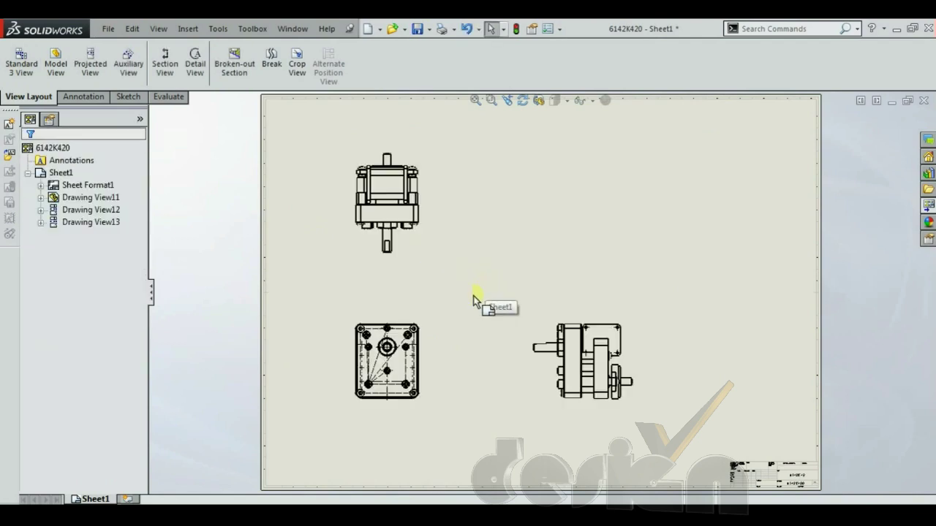
# Add an isometric projected view from the front view at the upper right
pyautogui.click(87, 62)
pyautogui.click(387, 322)
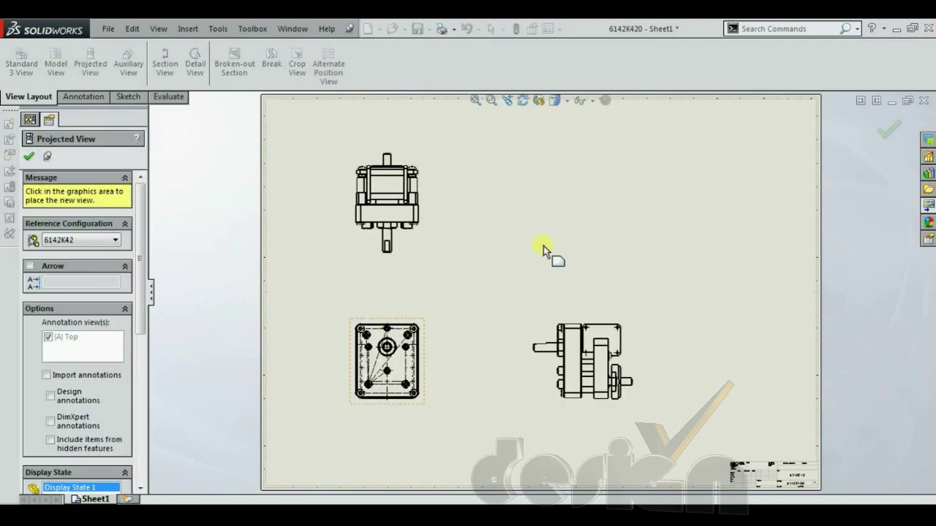
pyautogui.click(537, 212)
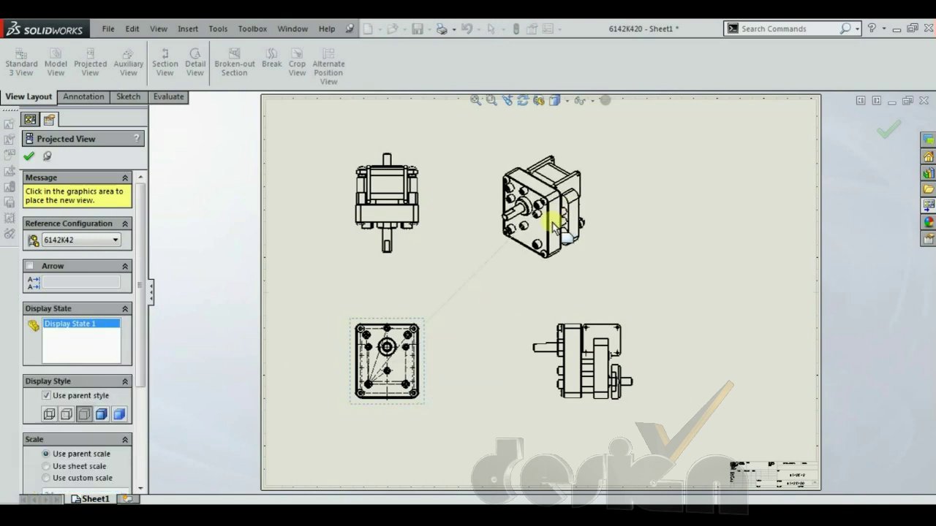
pyautogui.scroll(-2, 449, 332)
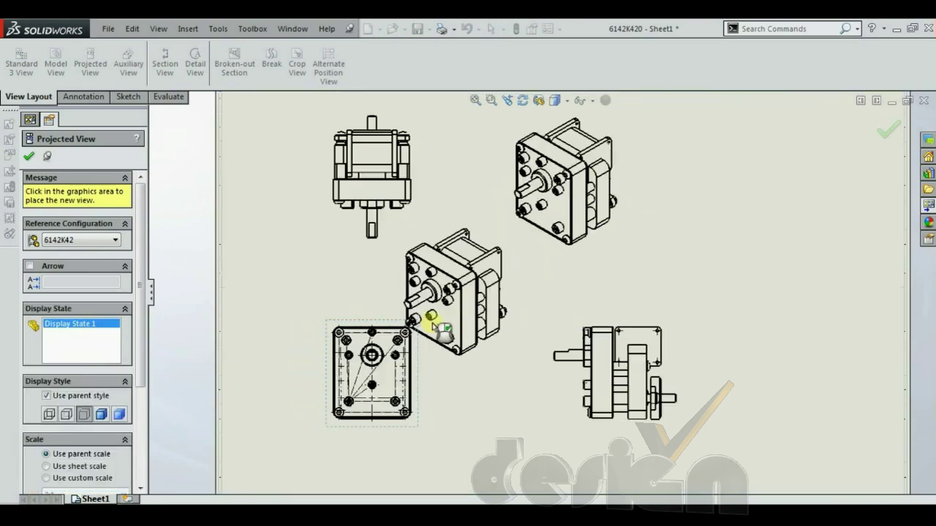
pyautogui.click(29, 155)
pyautogui.click(83, 96)
pyautogui.click(24, 58)
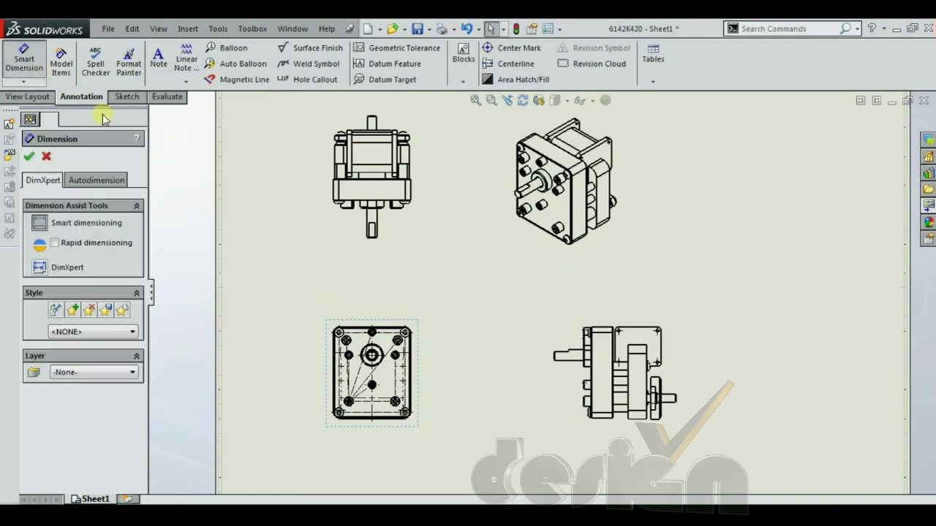
# Dimension the front view's width as 66.04 across its top
pyautogui.scroll(-4, 450, 322)
pyautogui.scroll(-2, 465, 356)
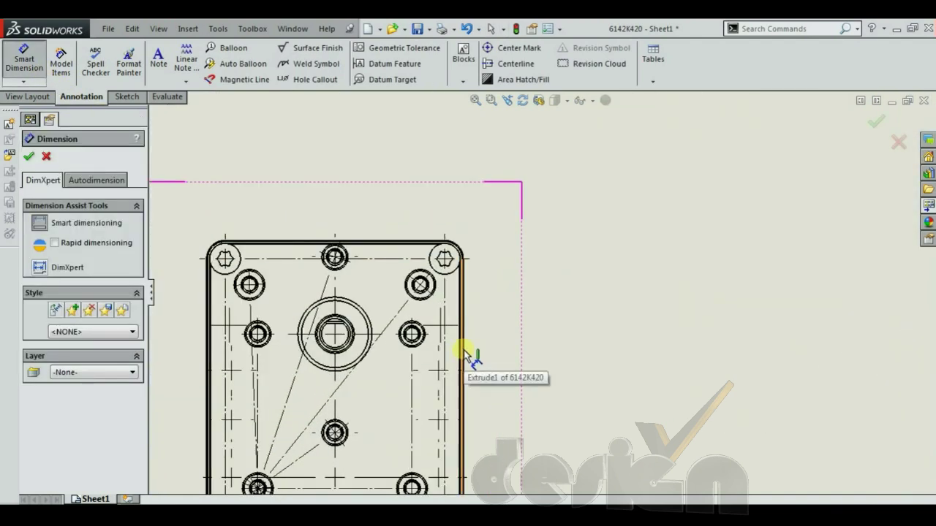
pyautogui.click(464, 355)
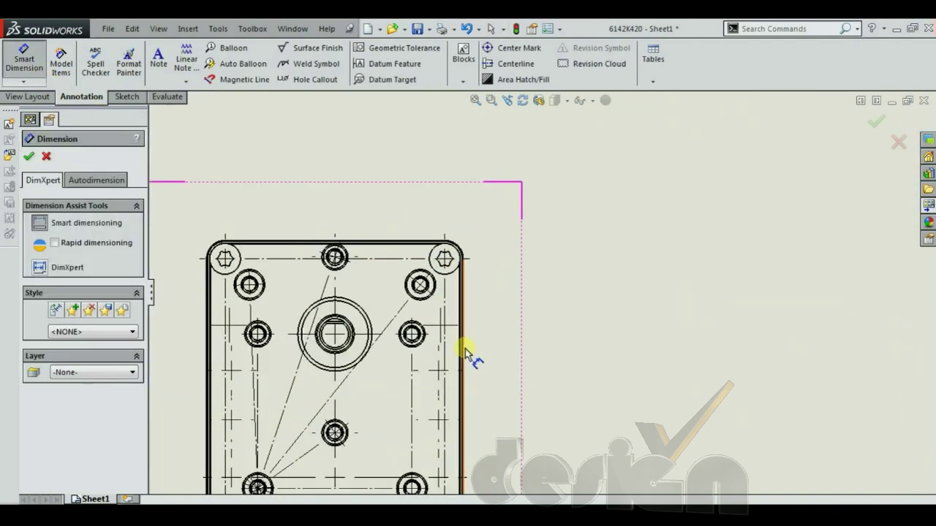
pyautogui.click(209, 335)
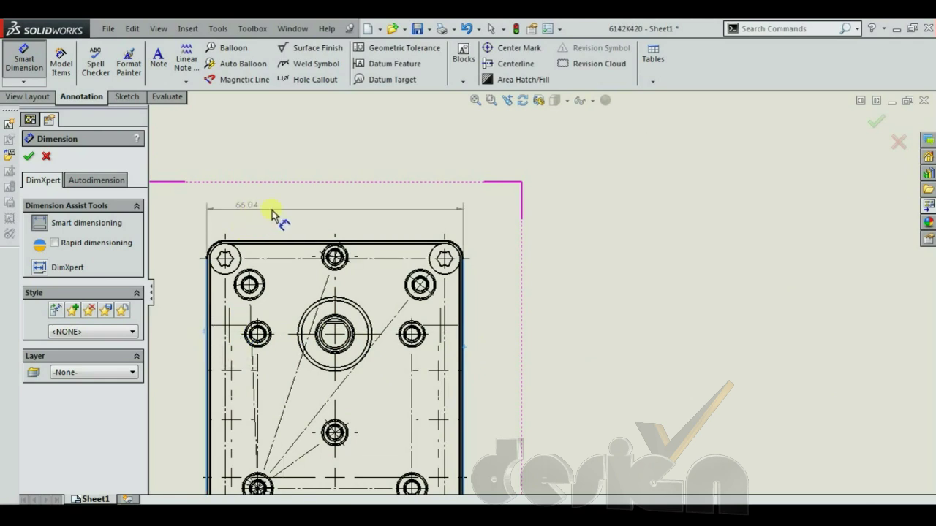
pyautogui.click(307, 210)
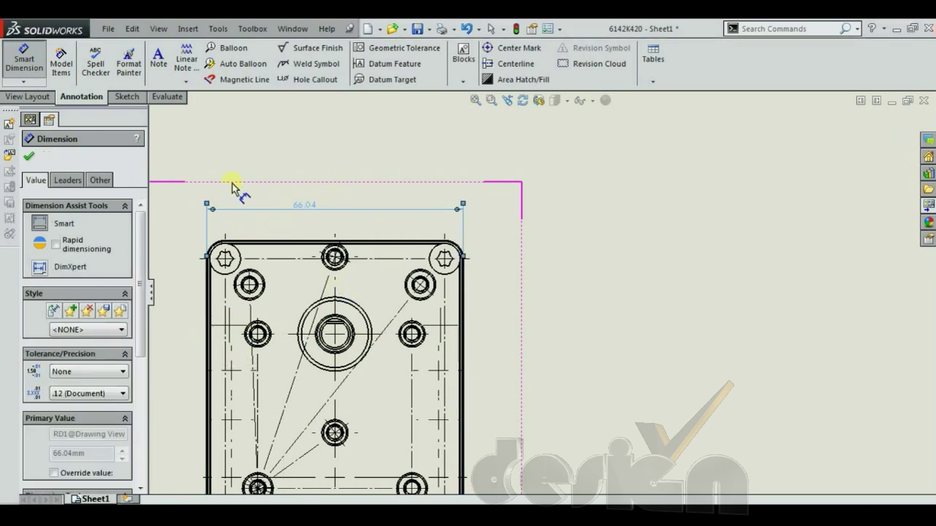
pyautogui.click(29, 155)
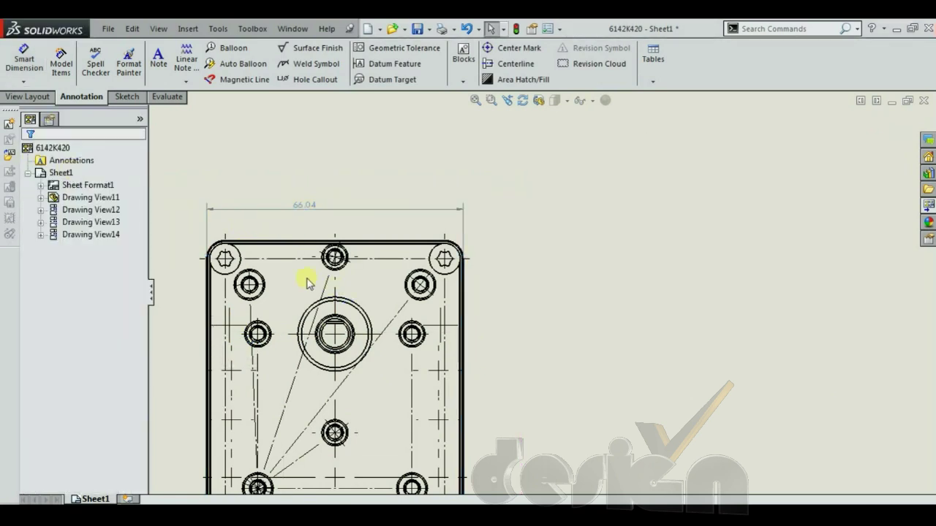
# Inspect the 66.04 dimension's properties and check the document's unit system
pyautogui.click(310, 205)
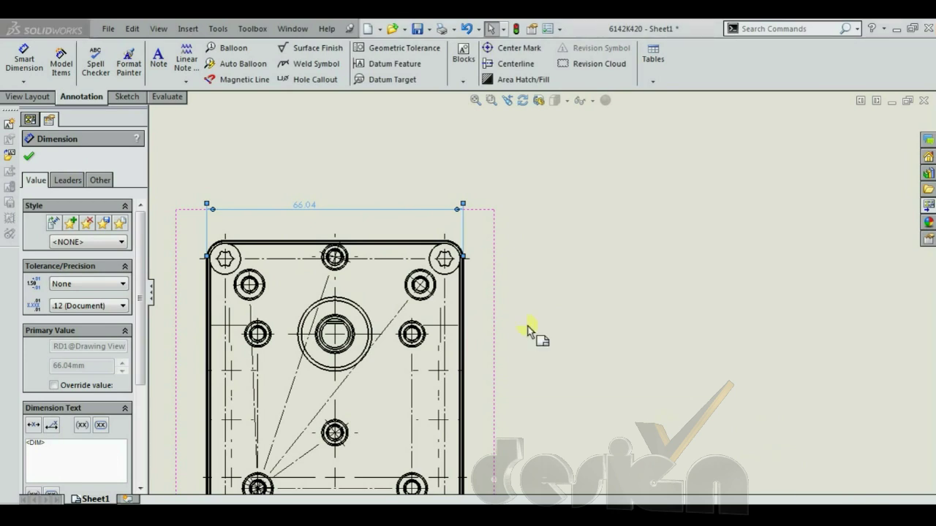
pyautogui.click(26, 157)
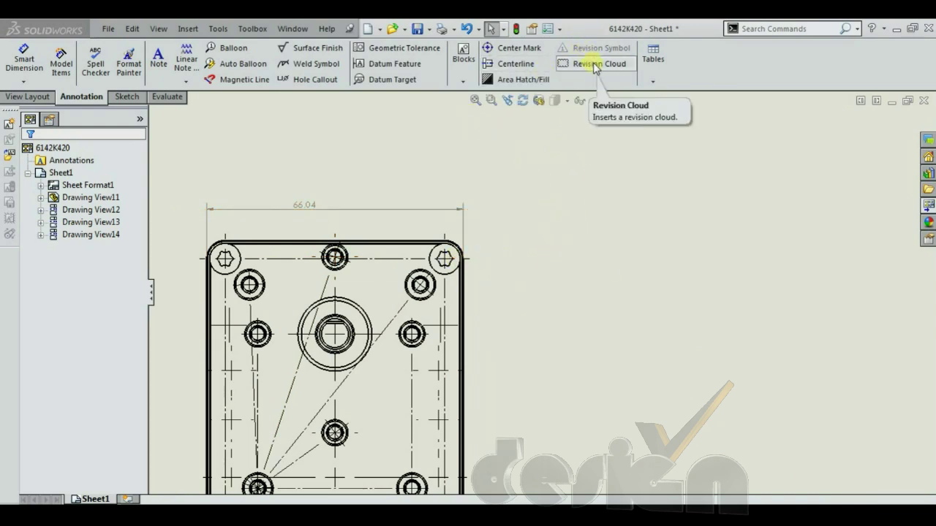
pyautogui.scroll(5, 544, 292)
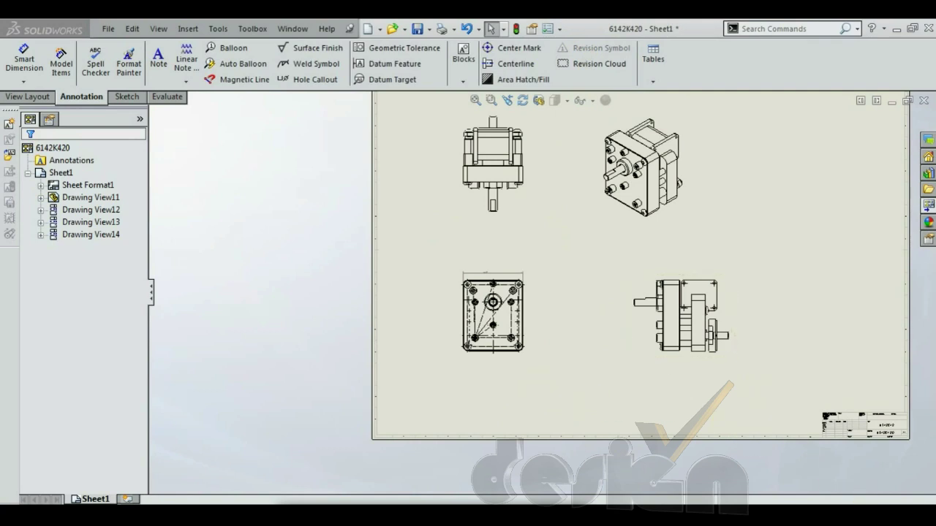
pyautogui.click(896, 503)
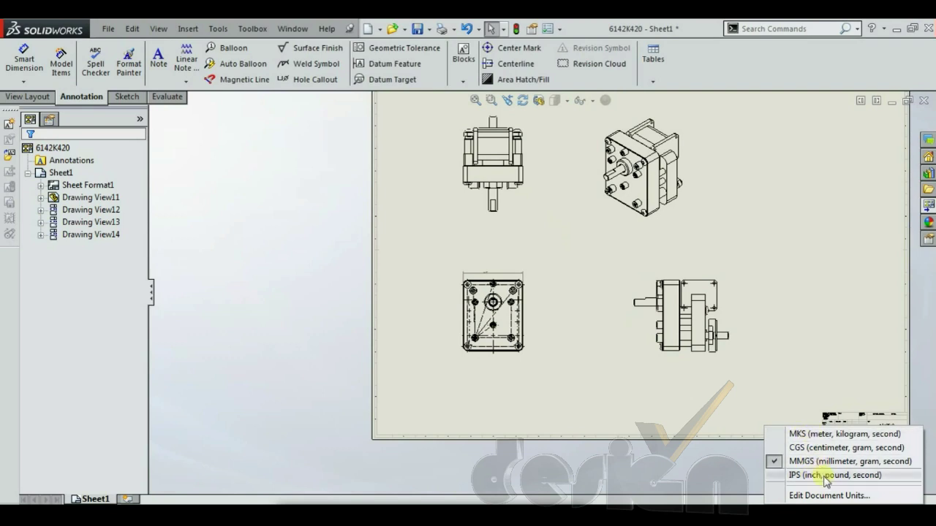
pyautogui.click(667, 430)
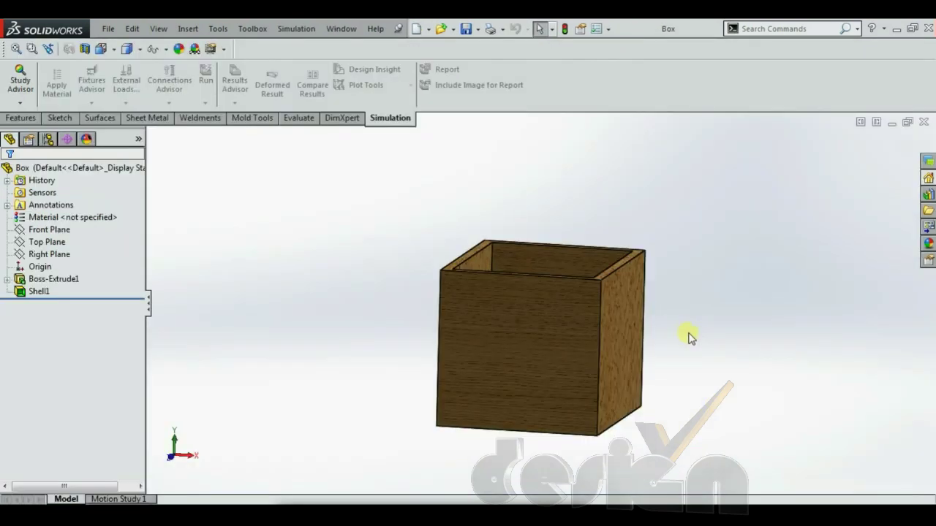
# Make an A0 landscape drawing of the Box part with its standard three views
pyautogui.moveTo(740, 318); pyautogui.dragTo(736, 338, button='middle')
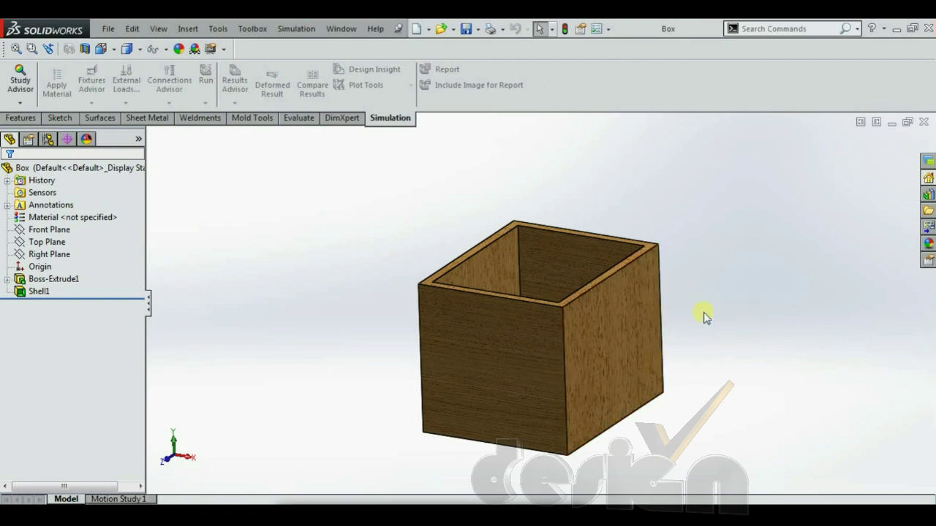
pyautogui.click(108, 28)
pyautogui.click(150, 103)
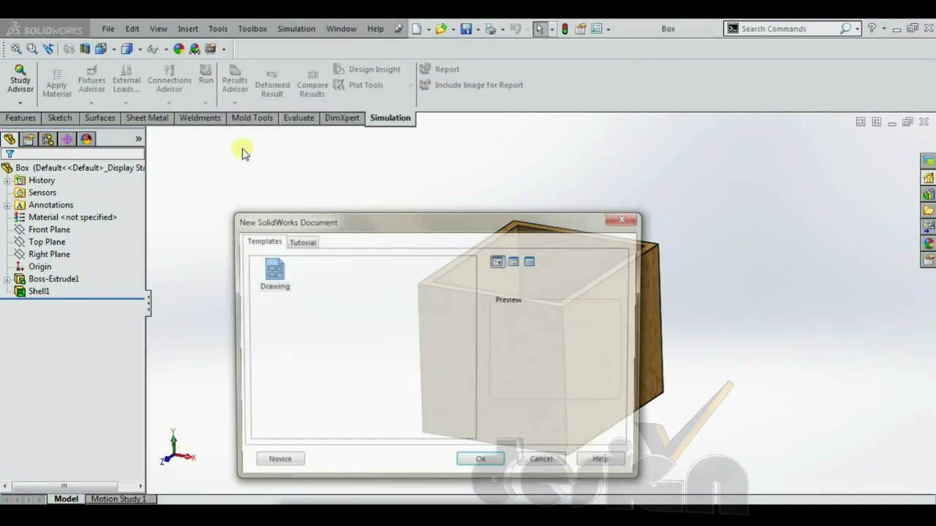
pyautogui.click(482, 463)
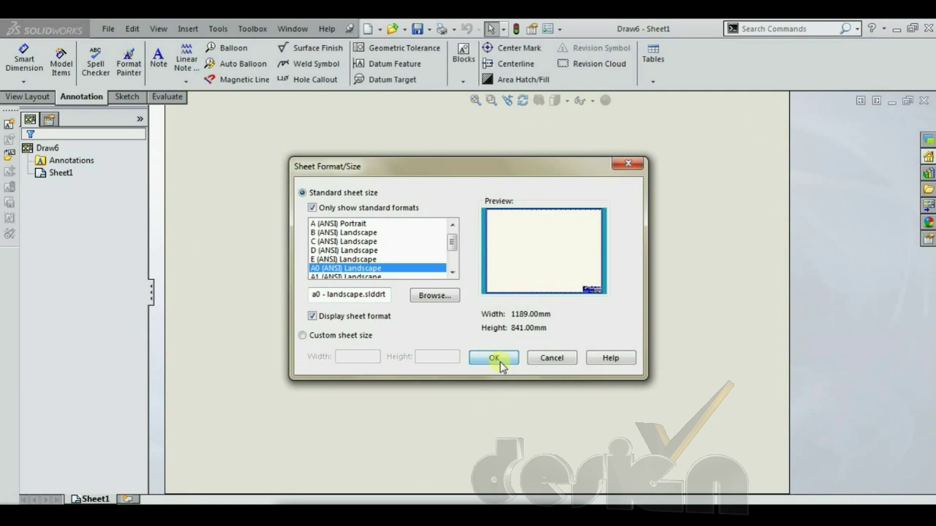
pyautogui.click(495, 358)
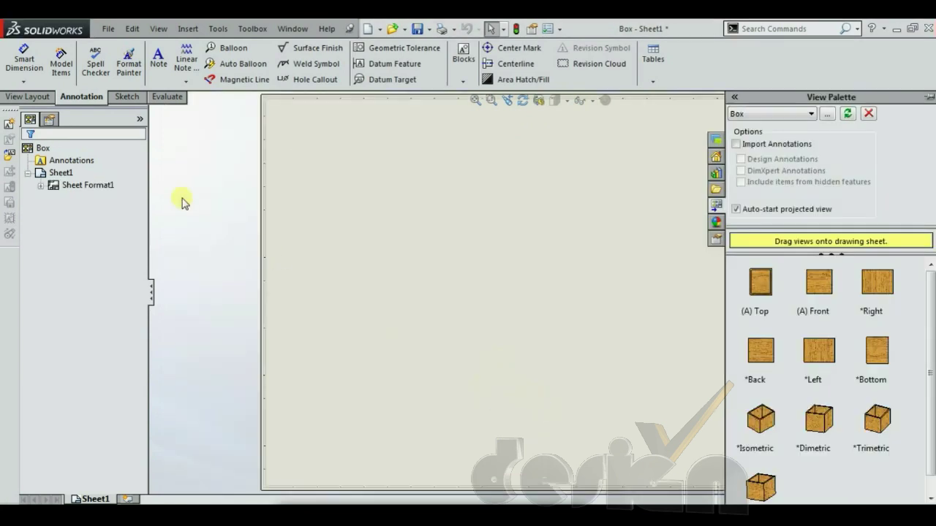
pyautogui.click(33, 96)
pyautogui.click(21, 65)
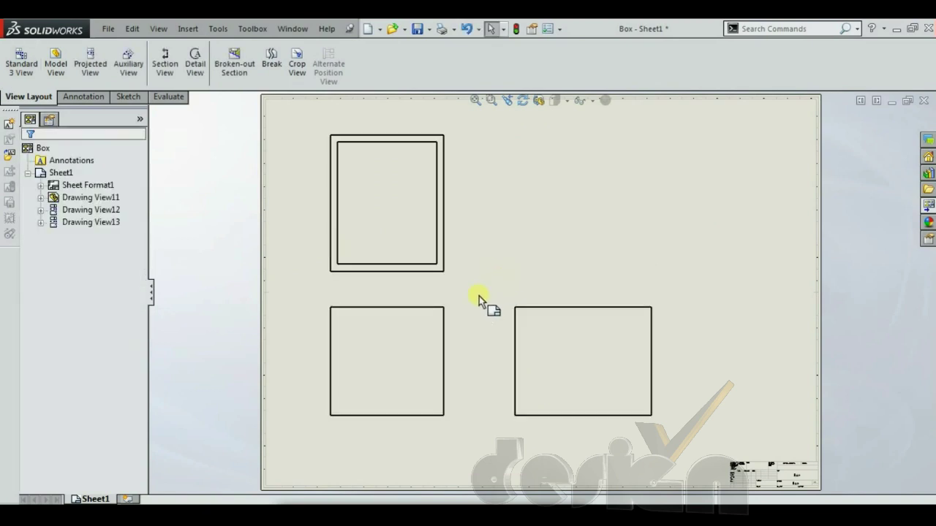
# Add an isometric projected view from the front view at the upper right
pyautogui.click(82, 67)
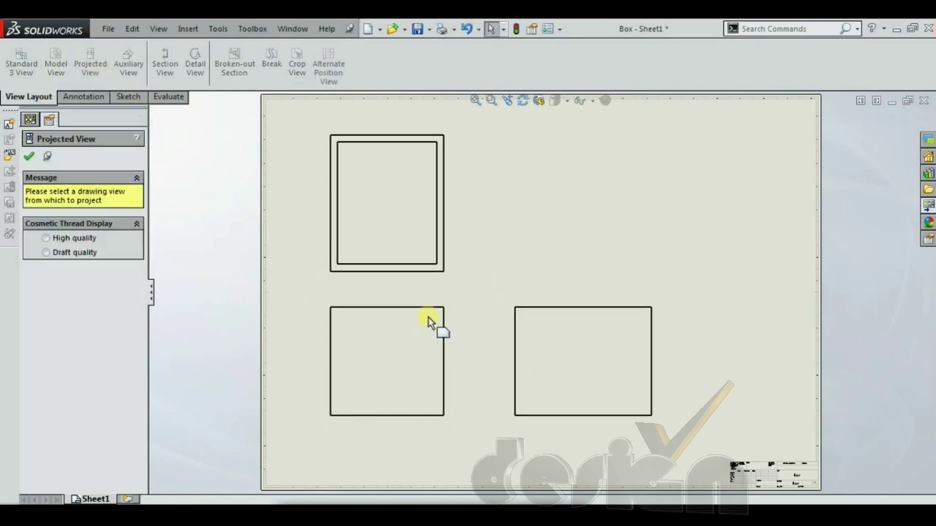
pyautogui.click(430, 319)
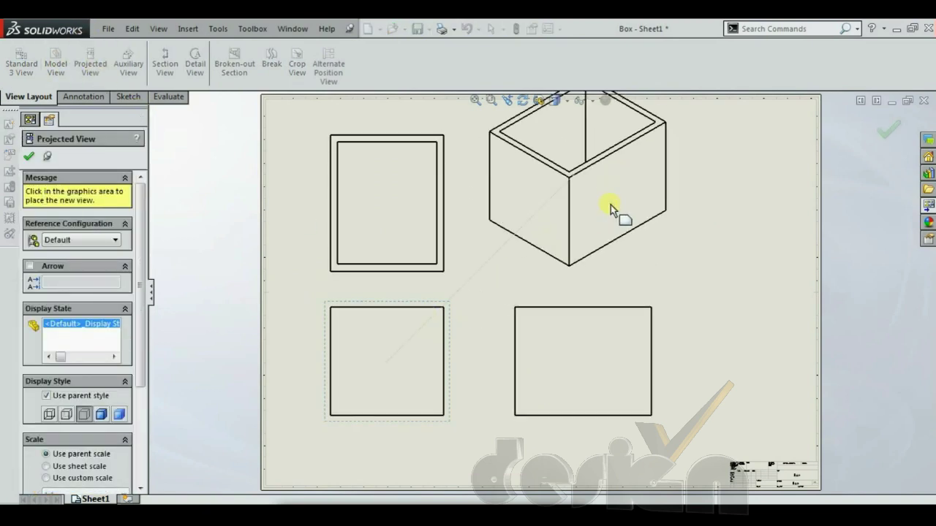
pyautogui.click(651, 272)
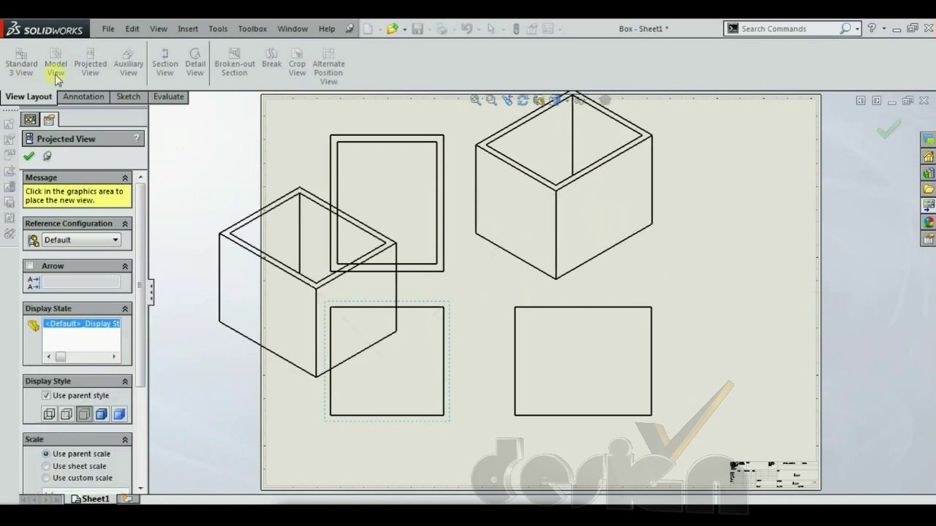
pyautogui.click(29, 156)
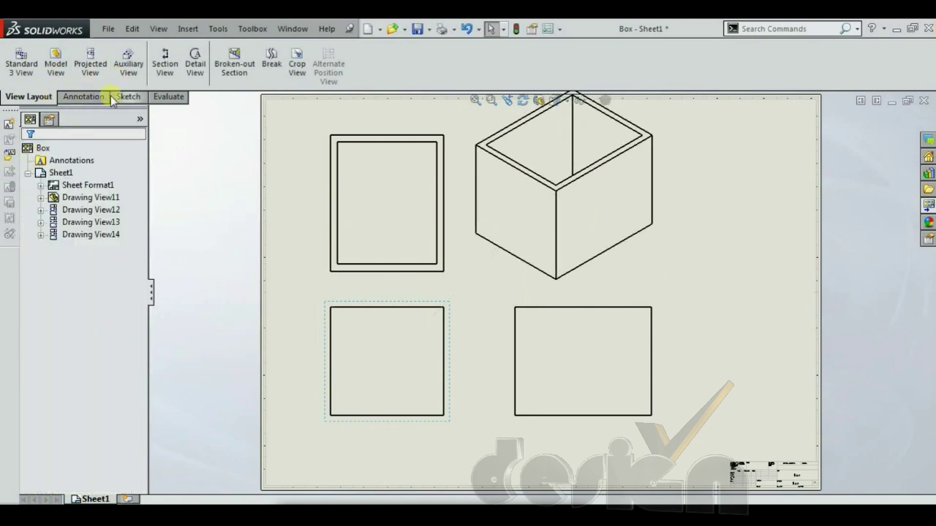
pyautogui.click(83, 96)
# Dimension the Box drawing: 240 mm width, 230 mm height, and 15 mm on the top view
pyautogui.click(25, 62)
pyautogui.click(381, 308)
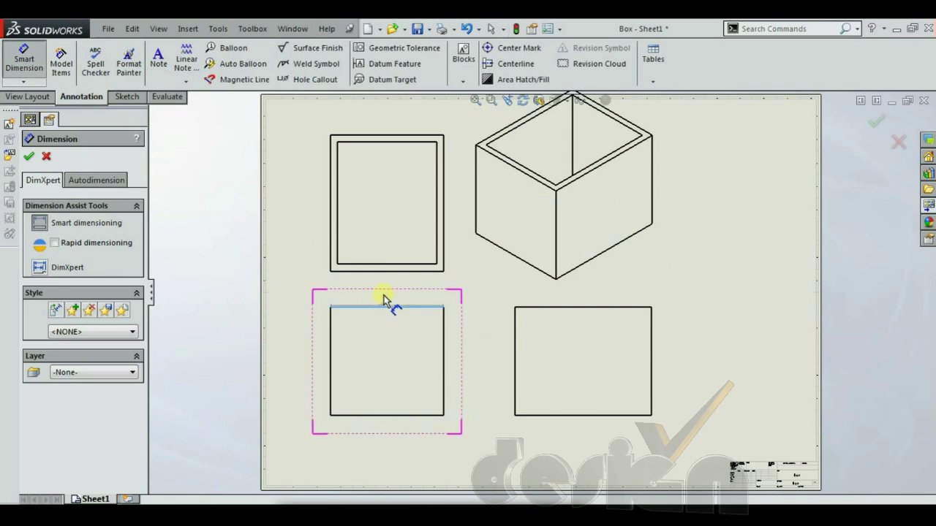
pyautogui.click(387, 299)
pyautogui.click(330, 337)
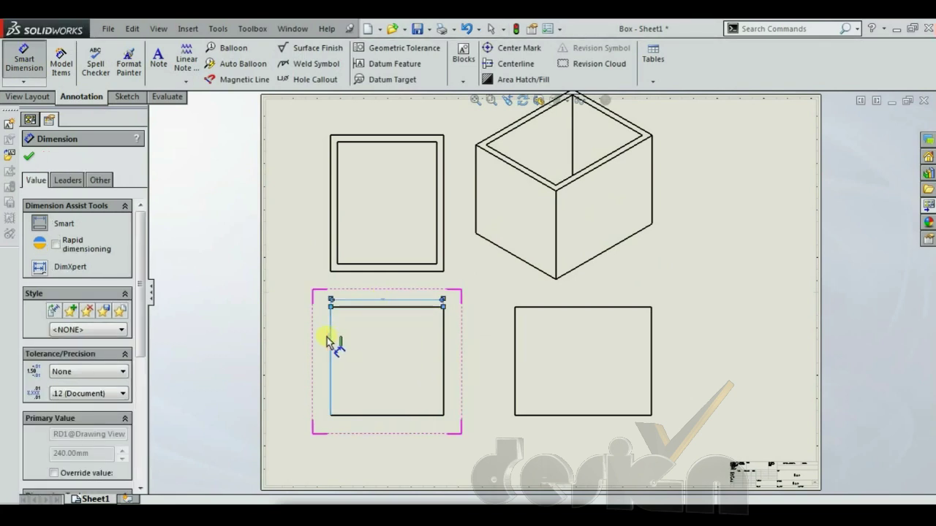
pyautogui.click(319, 338)
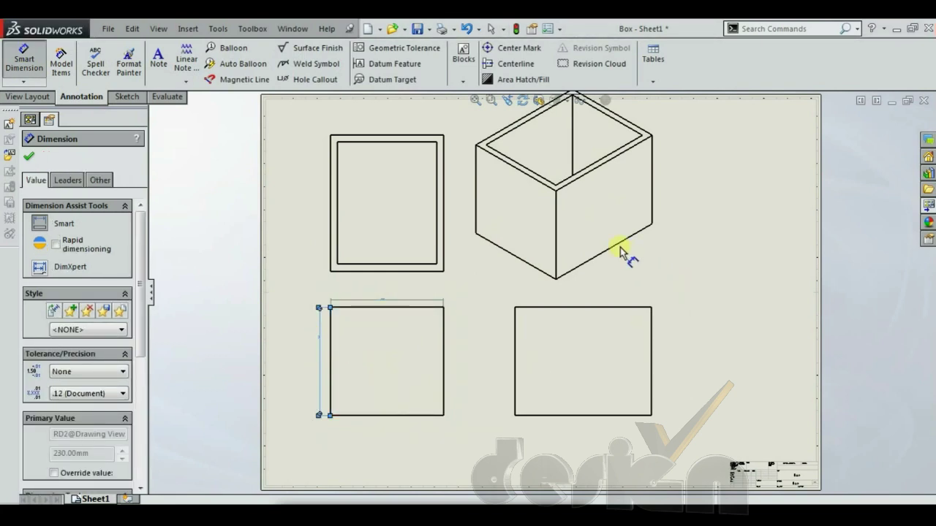
pyautogui.click(377, 137)
pyautogui.click(321, 138)
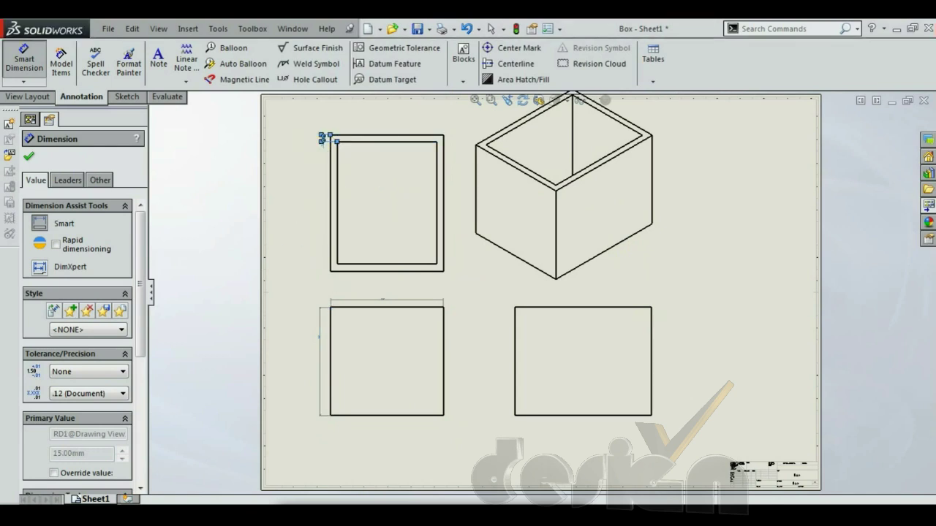
pyautogui.click(30, 160)
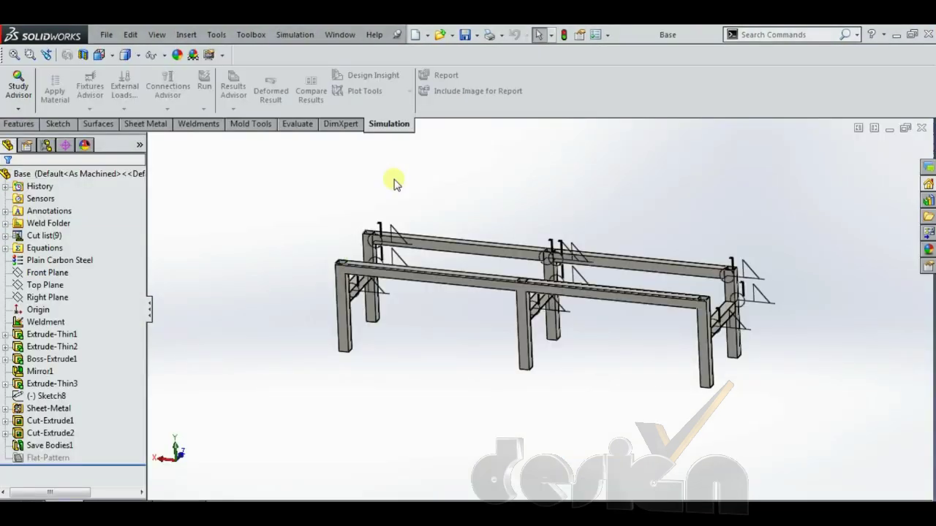
# Zoom around the Base weldment frame, then bring up the File menu
pyautogui.scroll(-5, 488, 283)
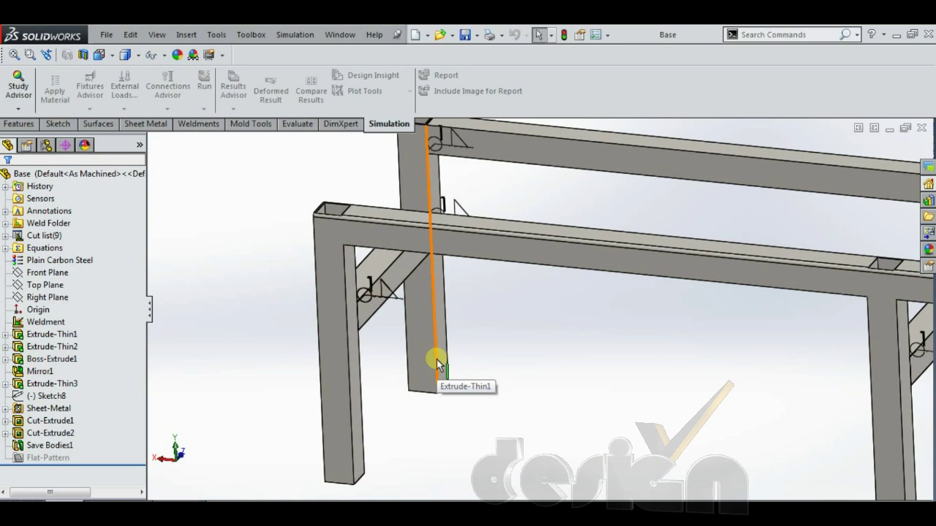
pyautogui.scroll(6, 439, 362)
pyautogui.scroll(2, 710, 292)
pyautogui.scroll(-3, 706, 317)
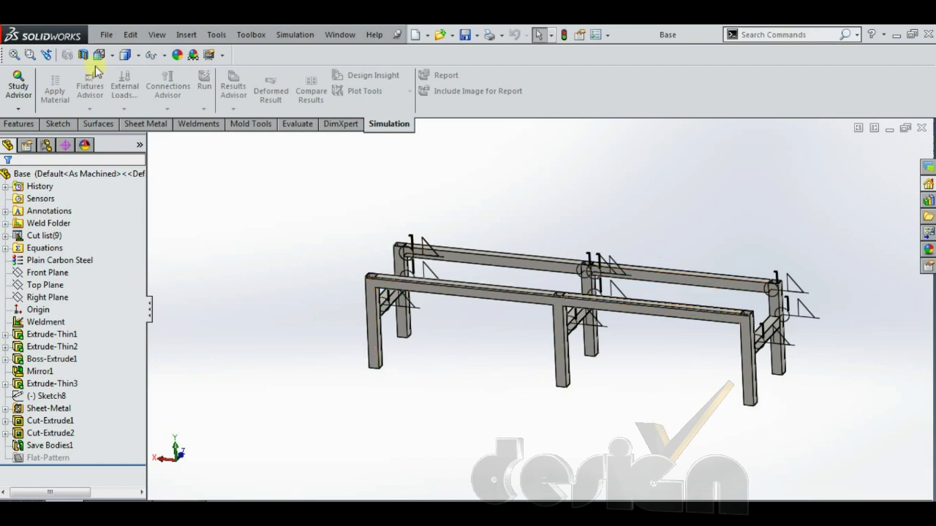
pyautogui.click(106, 34)
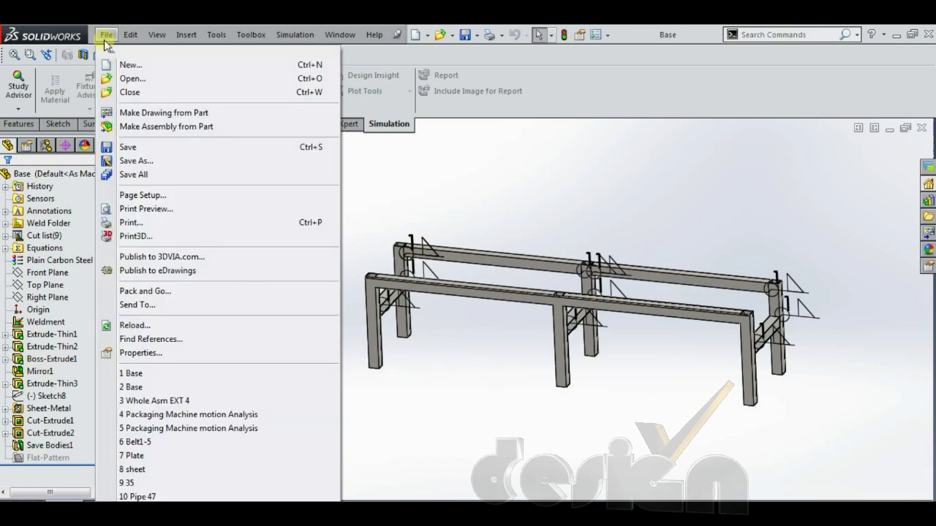
# Make an A0 (ANSI) landscape drawing of Base with its three standard views
pyautogui.click(149, 114)
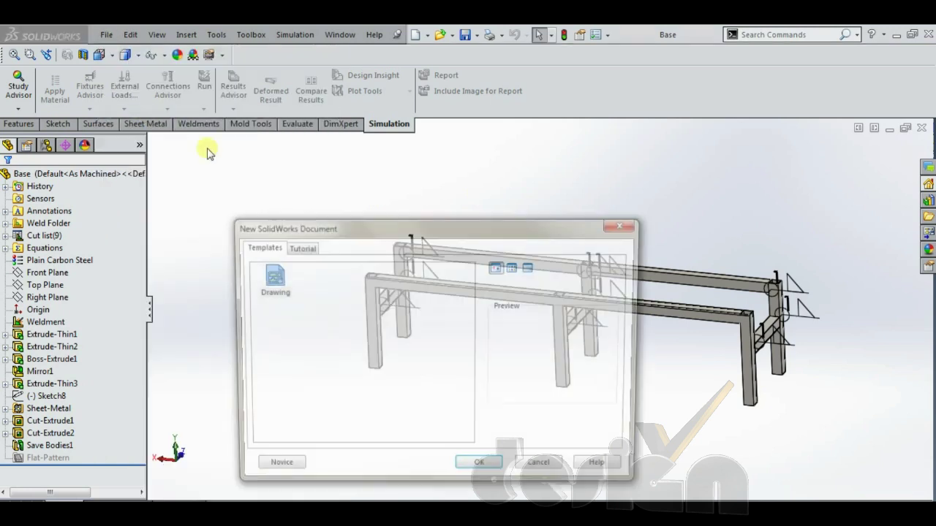
pyautogui.click(491, 475)
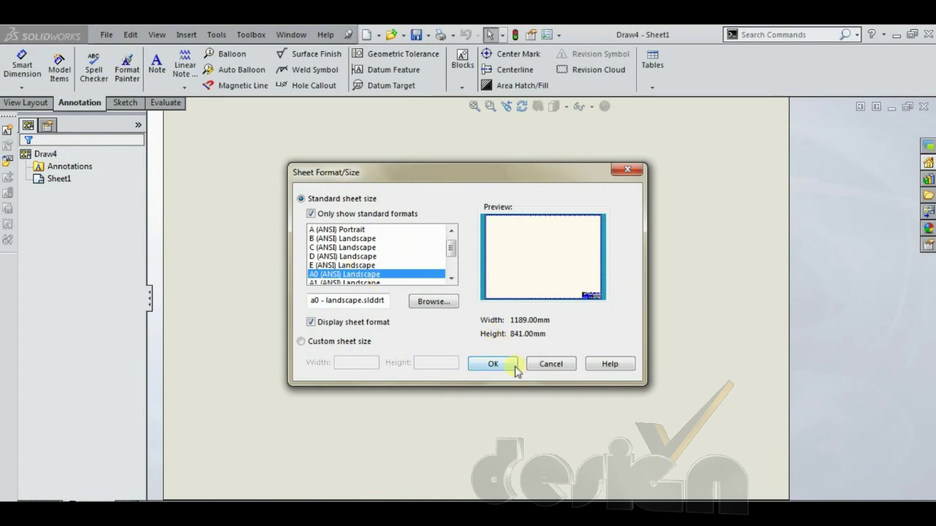
pyautogui.click(513, 366)
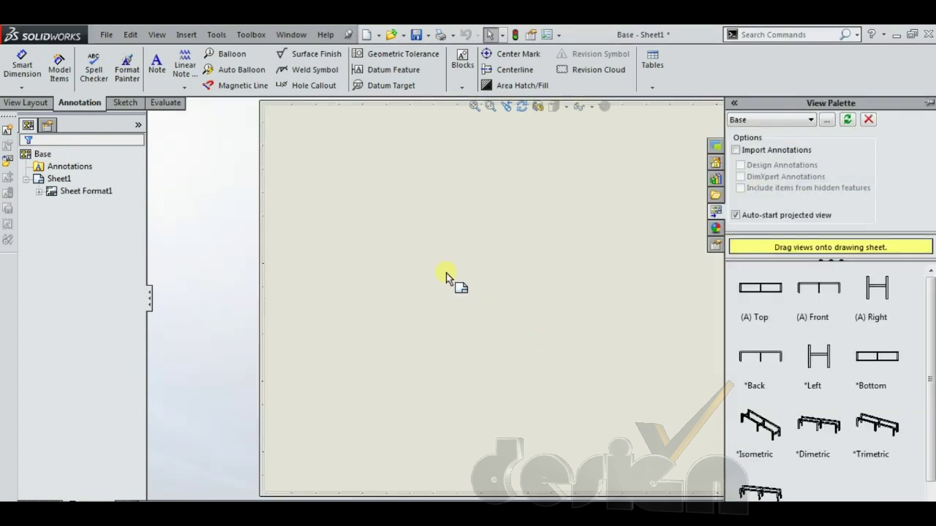
pyautogui.click(26, 102)
pyautogui.click(31, 77)
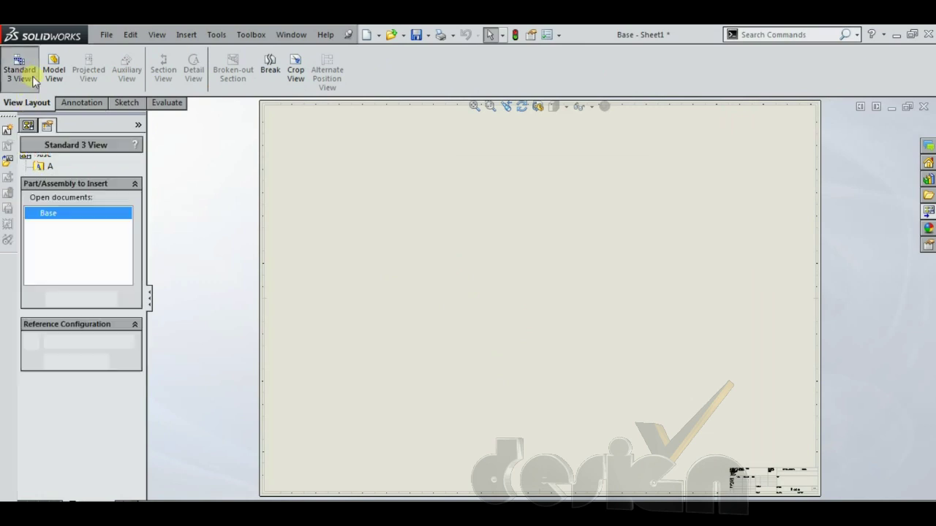
pyautogui.click(27, 162)
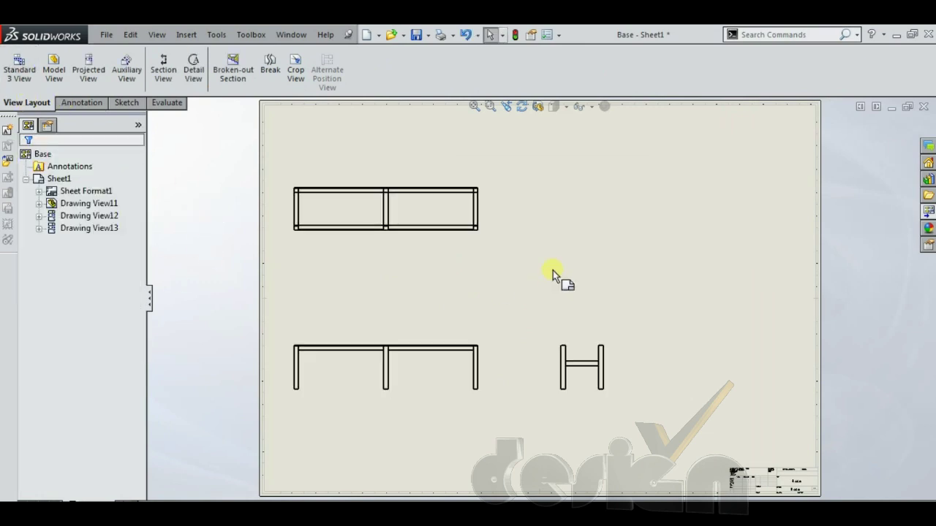
pyautogui.click(446, 391)
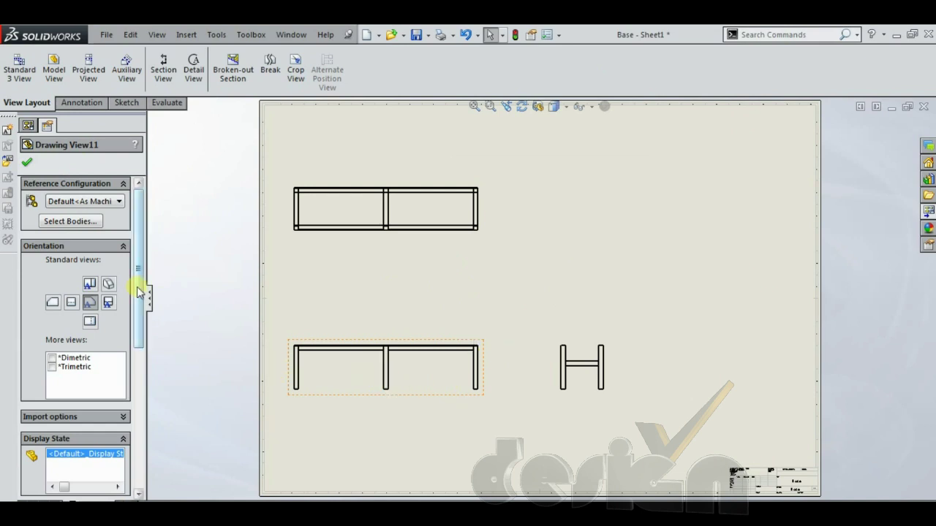
# Import model items from the entire model into the Base front view
pyautogui.click(77, 105)
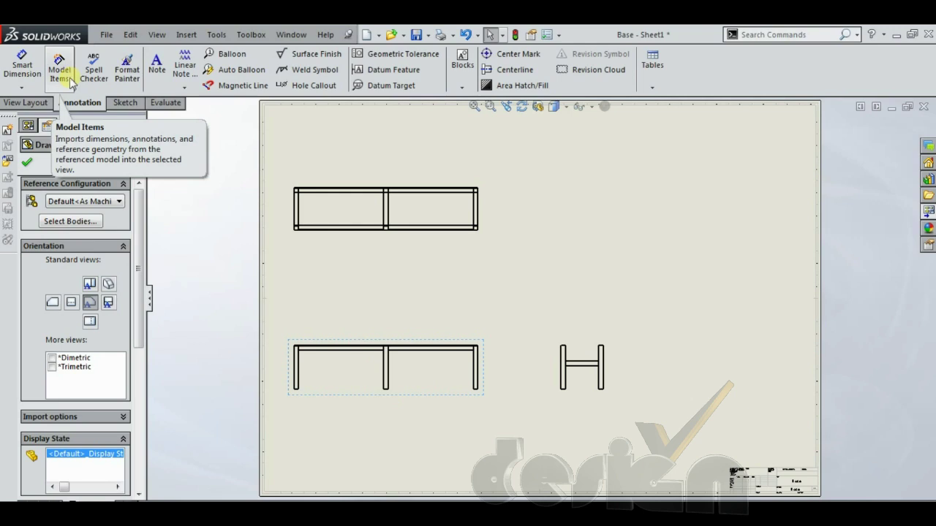
pyautogui.click(59, 73)
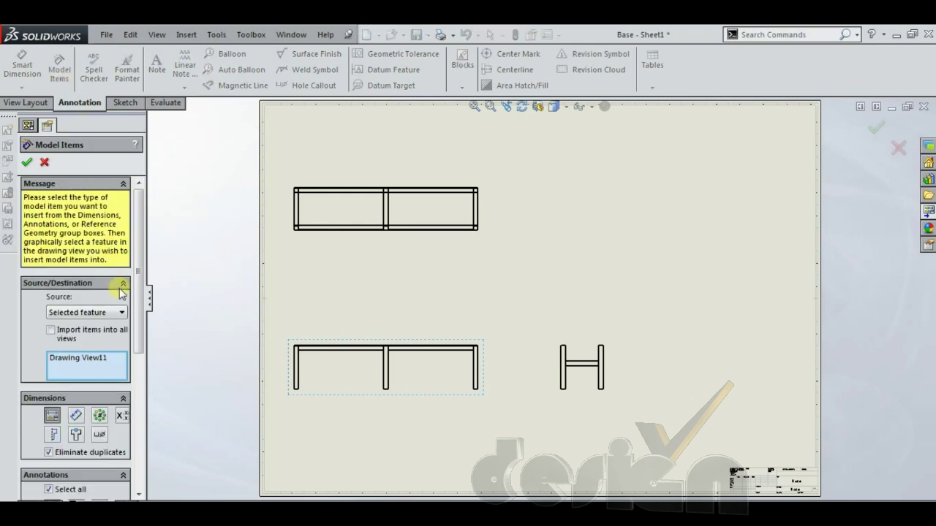
pyautogui.scroll(-3, 139, 365)
pyautogui.scroll(-2, 139, 380)
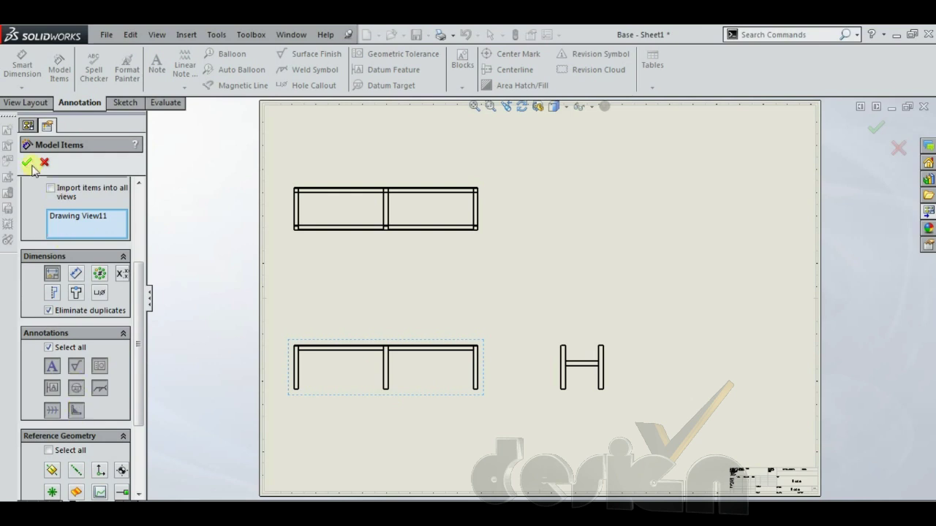
pyautogui.click(27, 163)
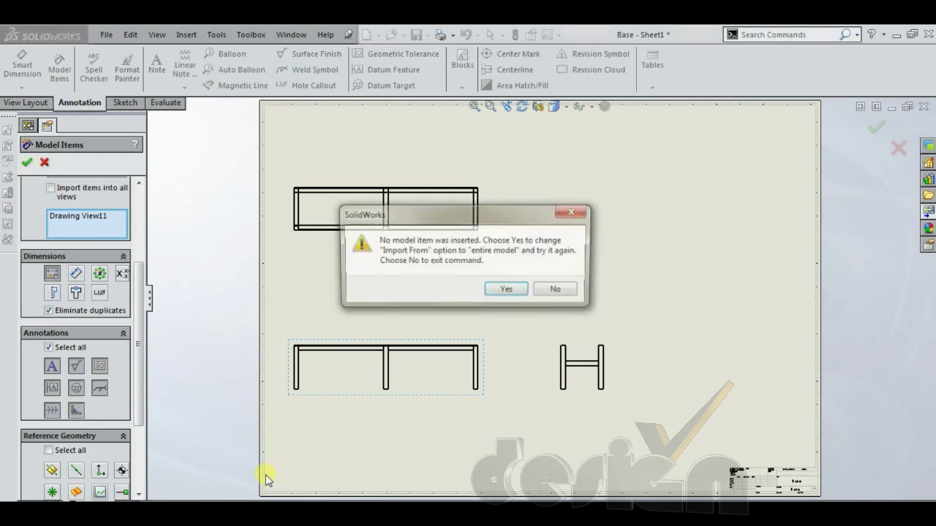
pyautogui.click(508, 290)
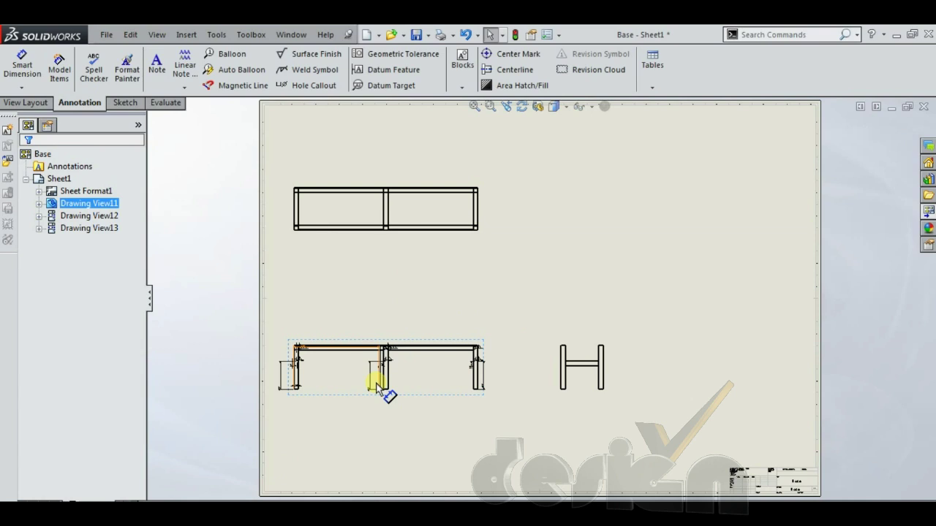
pyautogui.scroll(-5, 314, 369)
pyautogui.scroll(-8, 422, 285)
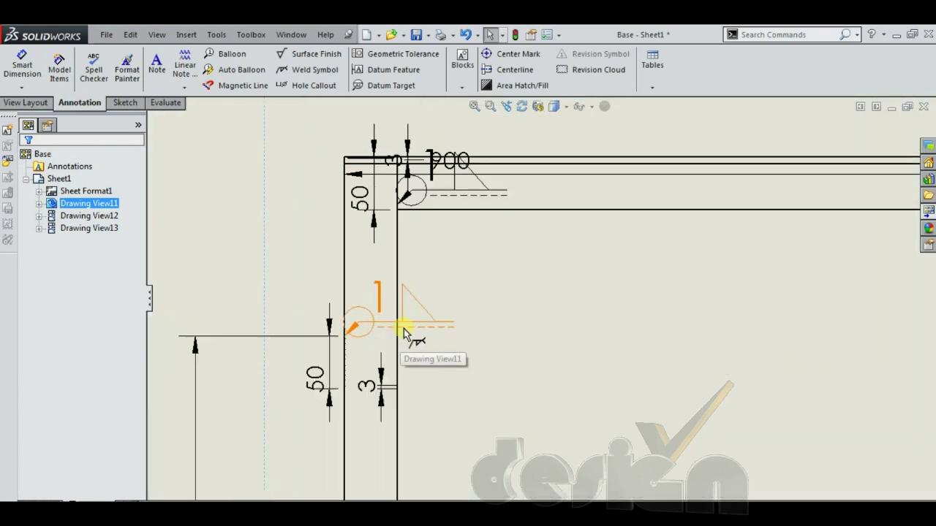
# Place two weld symbols, one beside the upright and one off the top edge
pyautogui.click(550, 276)
pyautogui.click(414, 192)
pyautogui.click(644, 229)
pyautogui.scroll(3, 618, 324)
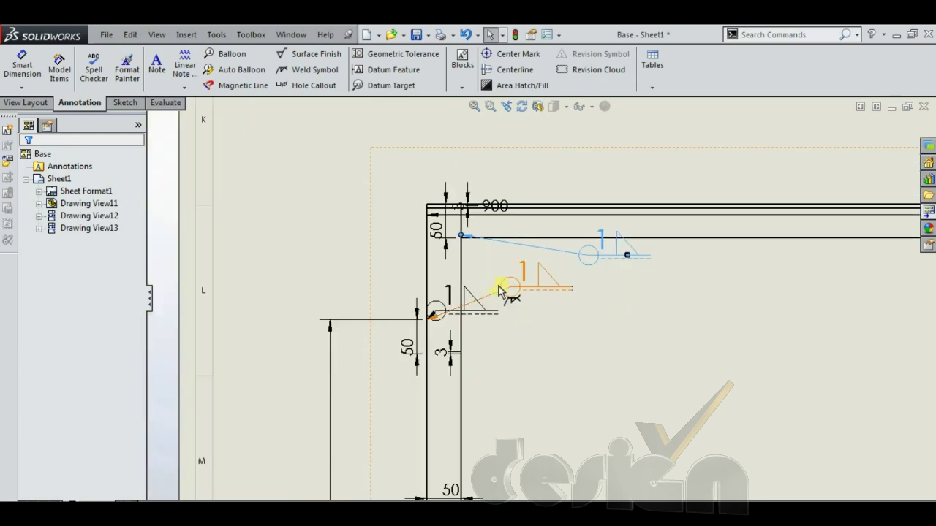
# Spread the 900, 3 and 50 dimensions and a weld symbol into clear positions
pyautogui.moveTo(495, 209); pyautogui.dragTo(541, 161)
pyautogui.moveTo(459, 210); pyautogui.dragTo(493, 184)
pyautogui.moveTo(441, 230); pyautogui.dragTo(391, 227)
pyautogui.moveTo(407, 345)
pyautogui.mouseDown()
pyautogui.moveTo(409, 325)
pyautogui.moveTo(410, 355)
pyautogui.moveTo(393, 357)
pyautogui.mouseUp()
pyautogui.moveTo(455, 302); pyautogui.dragTo(516, 340)
pyautogui.moveTo(451, 367)
pyautogui.mouseDown()
pyautogui.moveTo(533, 397)
pyautogui.moveTo(524, 387)
pyautogui.mouseUp()
pyautogui.scroll(3, 549, 383)
pyautogui.scroll(3, 720, 307)
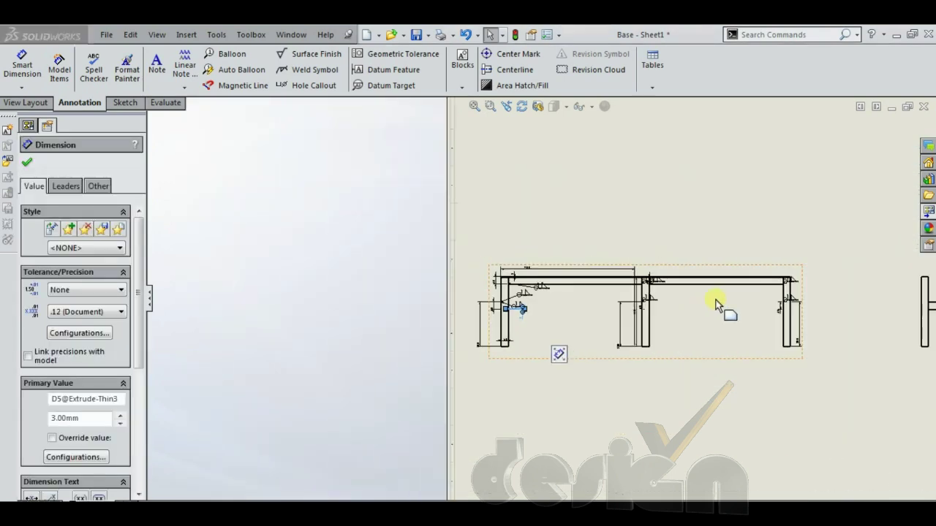
pyautogui.scroll(-2, 541, 307)
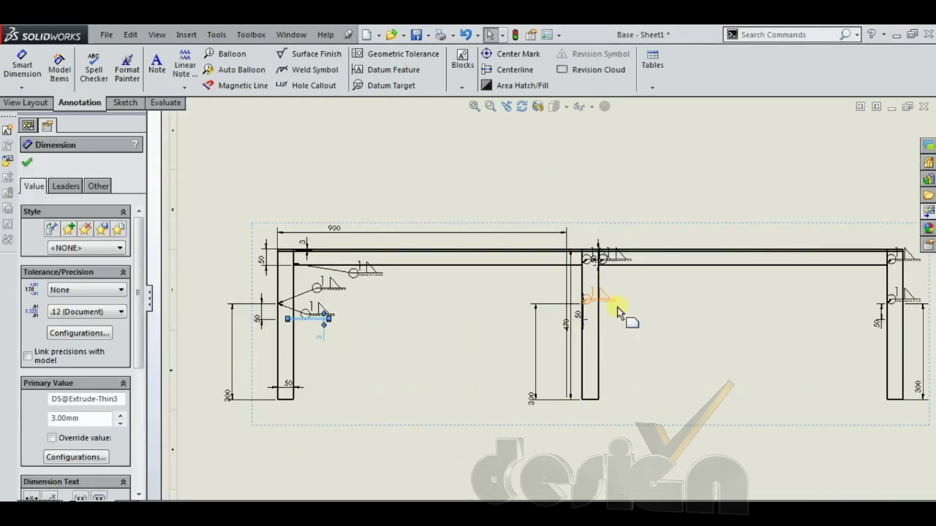
# Check the 900 dimension's properties and close them
pyautogui.click(566, 340)
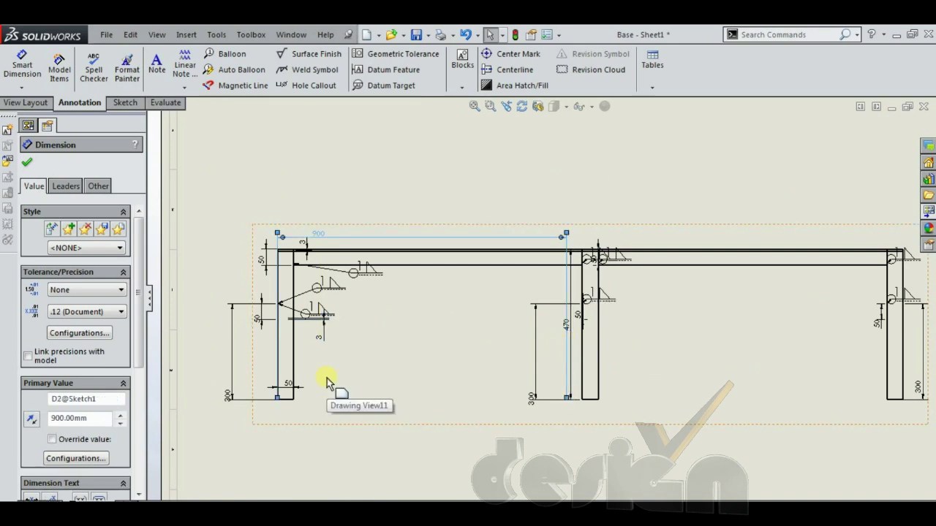
pyautogui.scroll(2, 336, 386)
pyautogui.click(27, 162)
pyautogui.scroll(3, 338, 267)
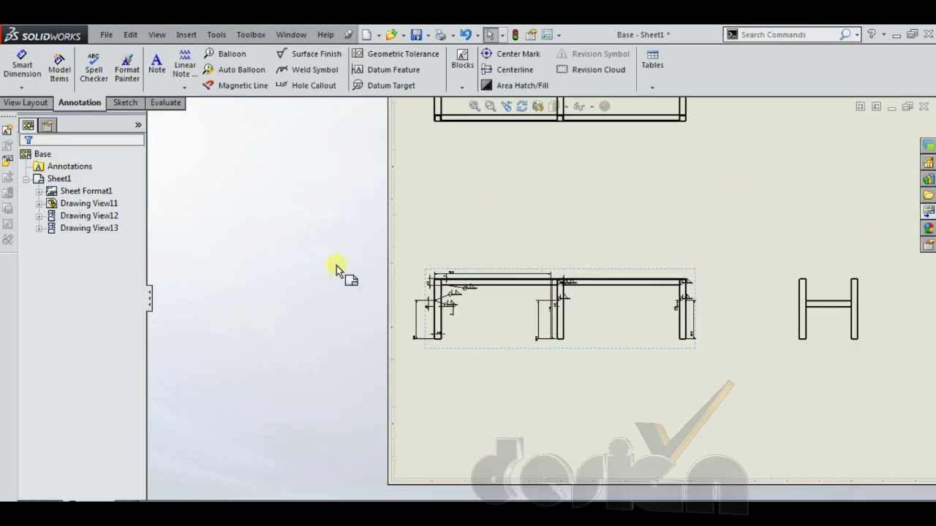
pyautogui.scroll(-2, 756, 287)
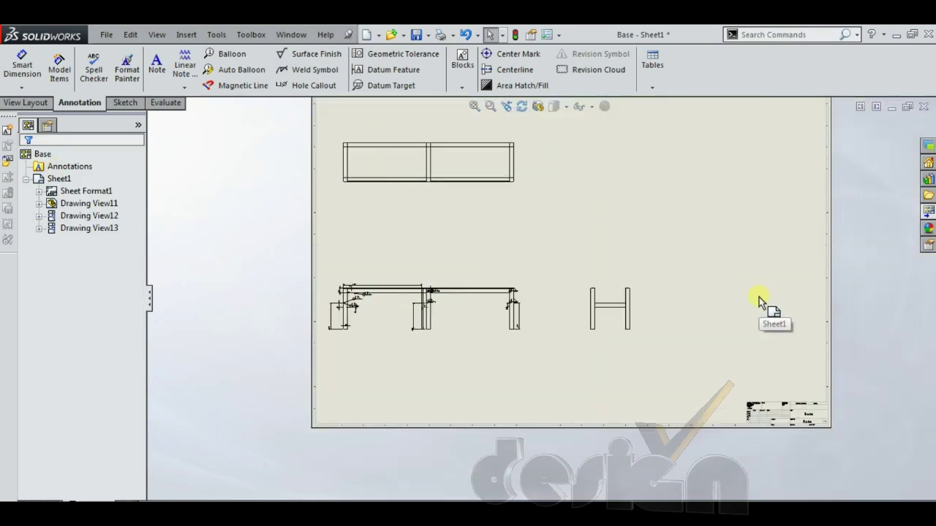
pyautogui.scroll(-2, 758, 298)
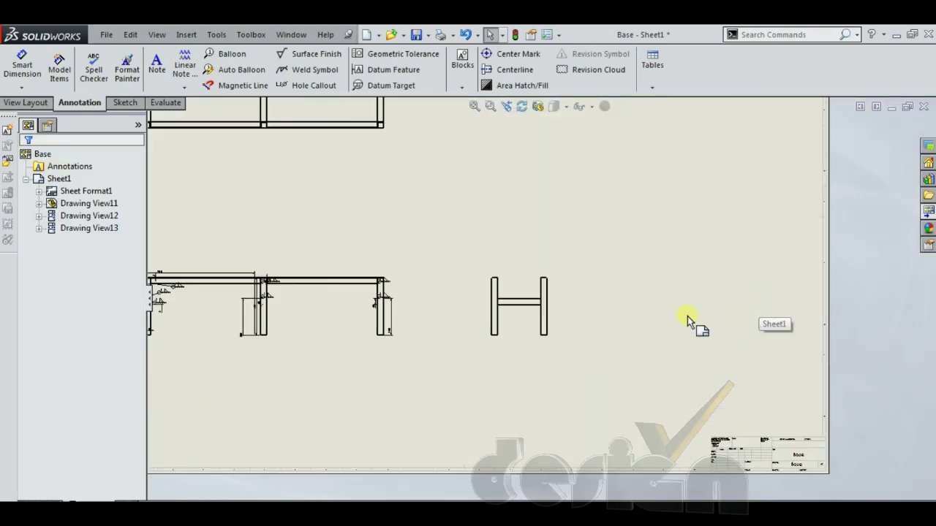
# Attach a weld symbol to the right column of the H-shaped side view
pyautogui.click(315, 70)
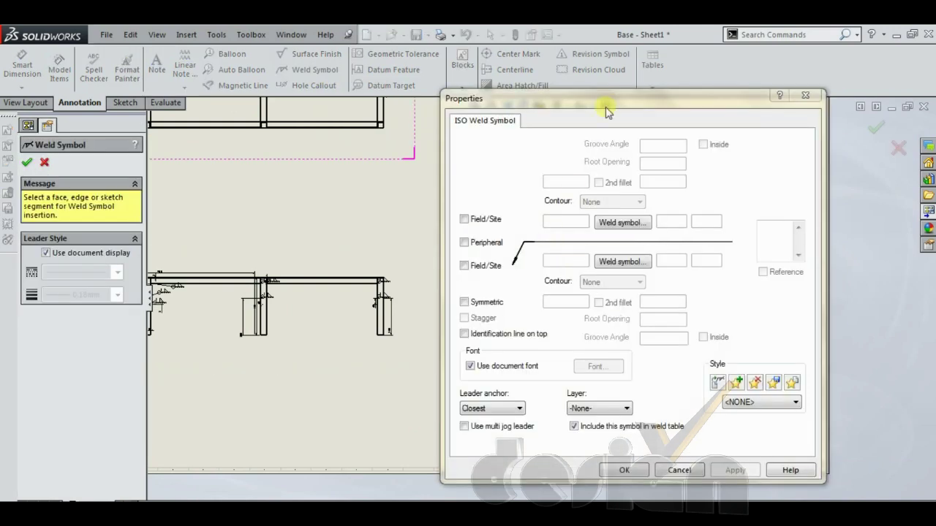
pyautogui.moveTo(604, 109); pyautogui.dragTo(846, 165)
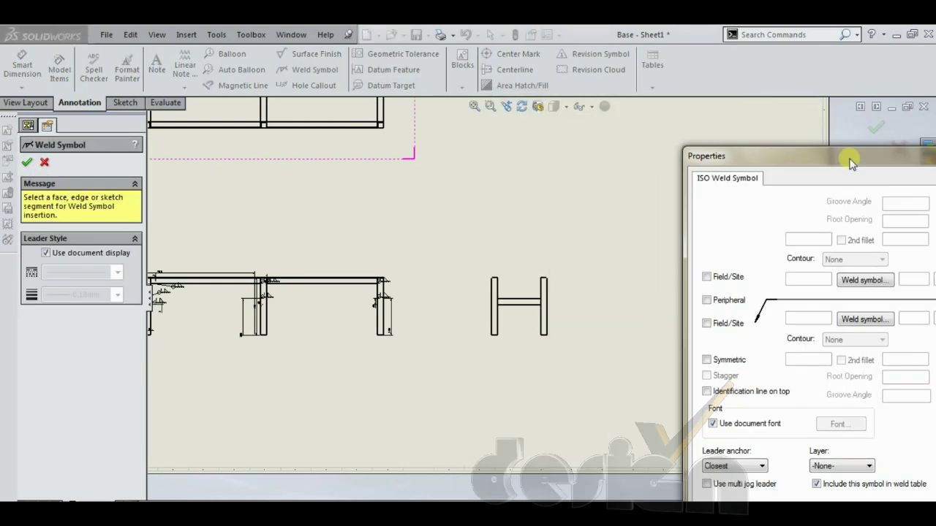
pyautogui.click(543, 298)
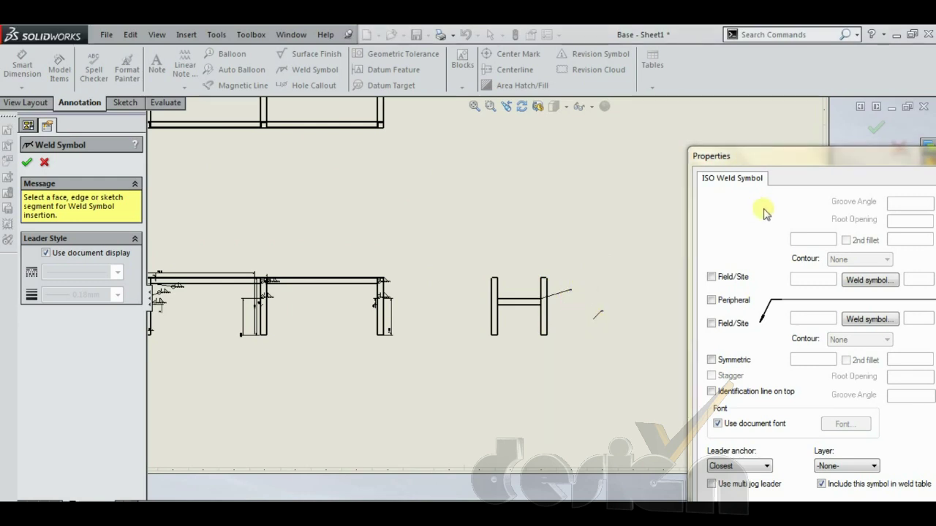
pyautogui.press('Return')
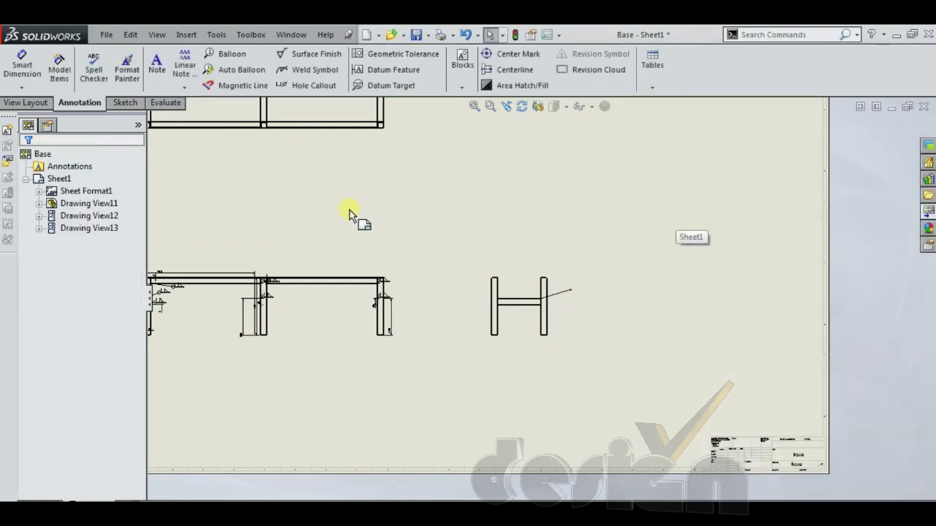
# Dimension the 350 distance between the two inner column edges, then fit all views
pyautogui.click(23, 69)
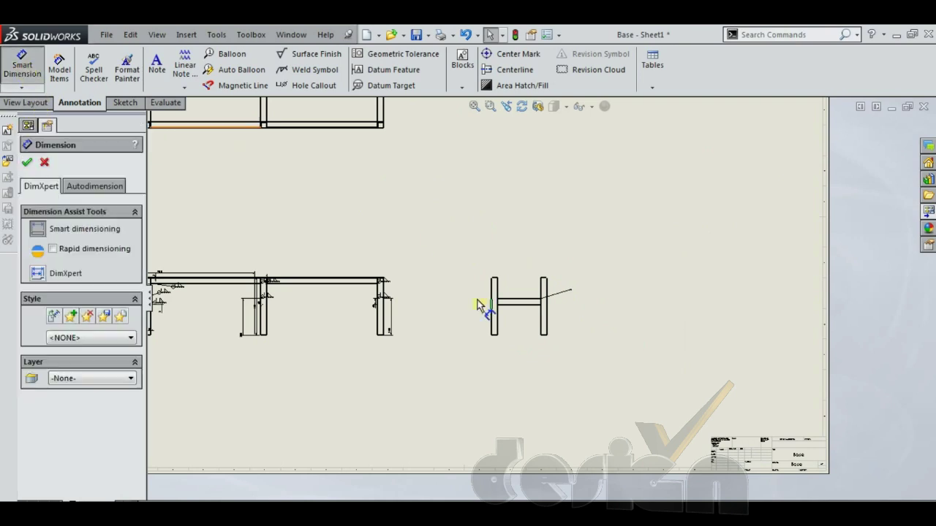
pyautogui.scroll(-3, 521, 287)
pyautogui.scroll(-2, 533, 320)
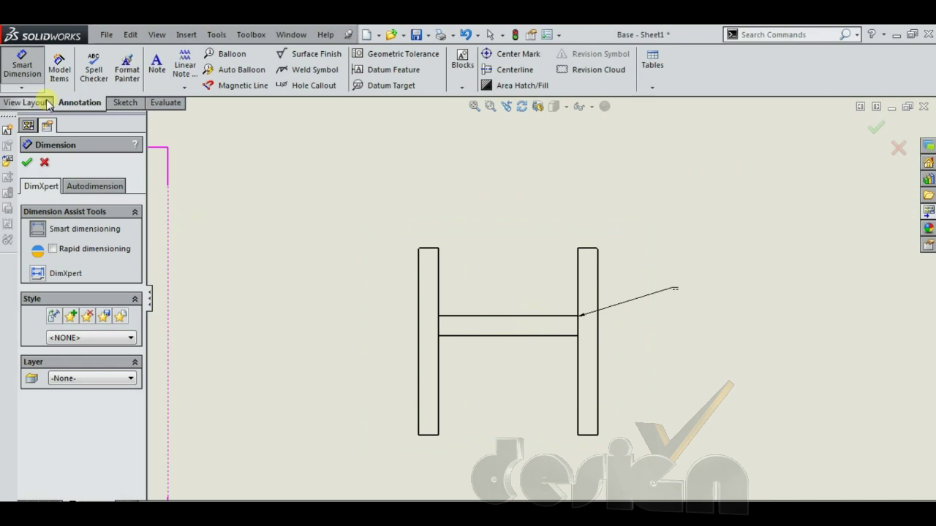
pyautogui.click(439, 329)
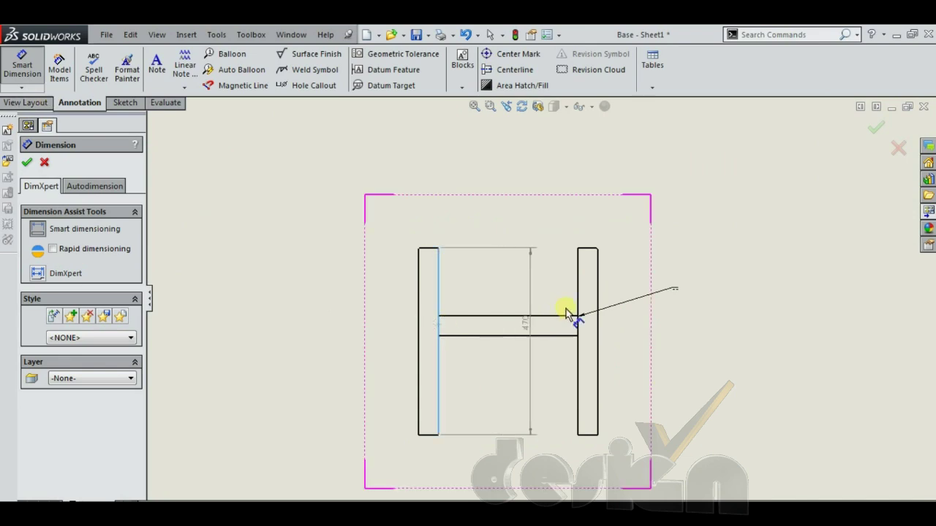
pyautogui.click(578, 311)
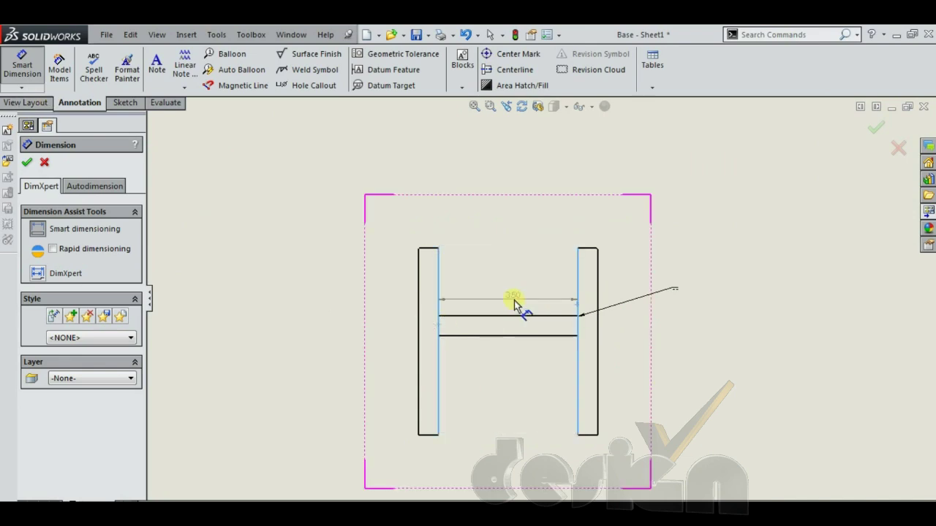
pyautogui.click(514, 300)
pyautogui.press('Escape')
pyautogui.press('f')
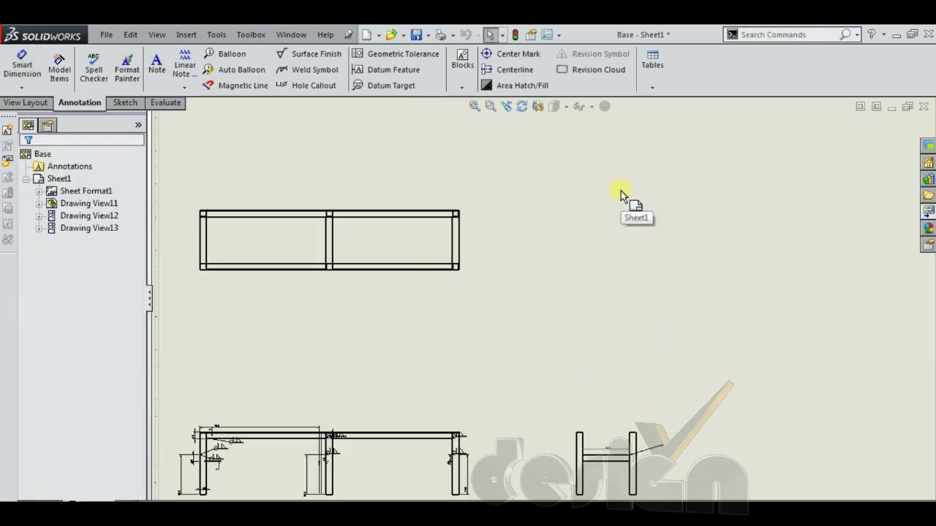
# Add a horizontal centerline between the top view's two inner edges
pyautogui.click(520, 73)
pyautogui.scroll(-2, 375, 238)
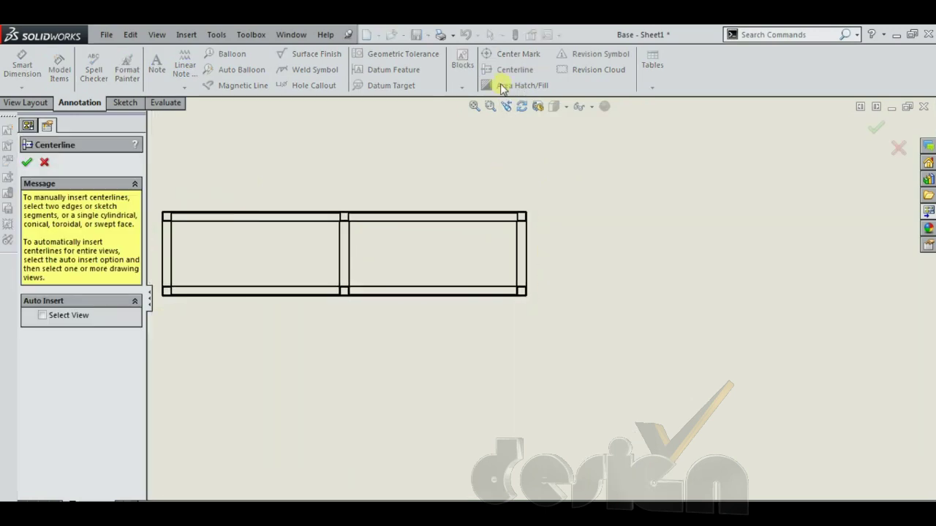
pyautogui.scroll(-2, 424, 242)
pyautogui.click(422, 216)
pyautogui.click(437, 319)
pyautogui.scroll(3, 497, 274)
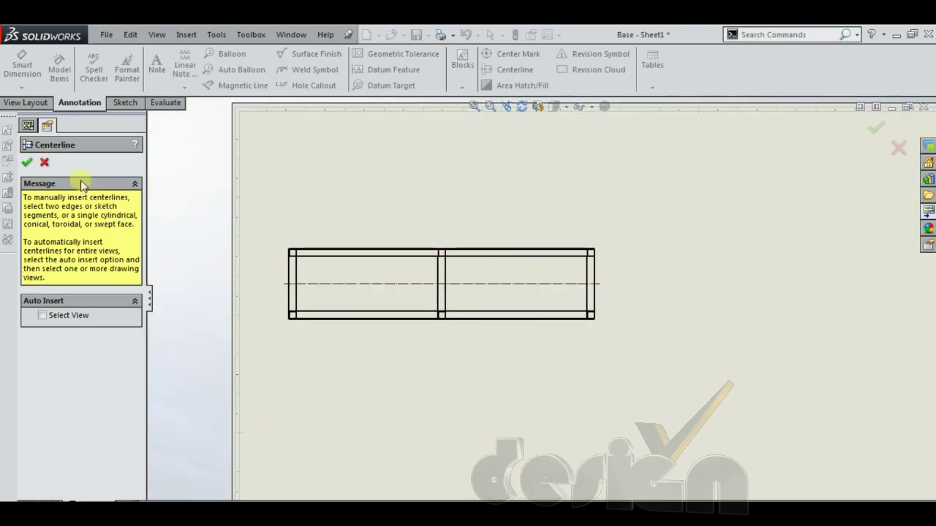
pyautogui.click(27, 163)
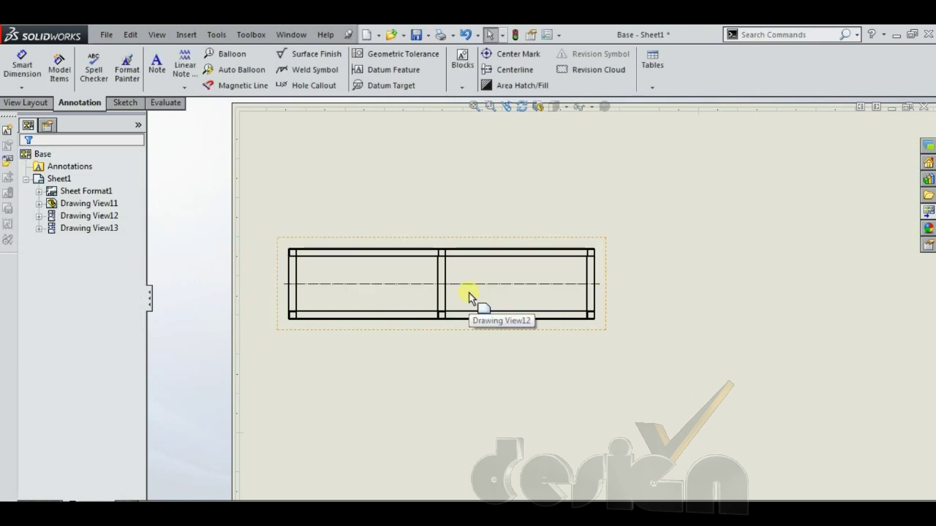
# Area-hatch the four long strips of the top view
pyautogui.scroll(-3, 475, 365)
pyautogui.scroll(-2, 476, 361)
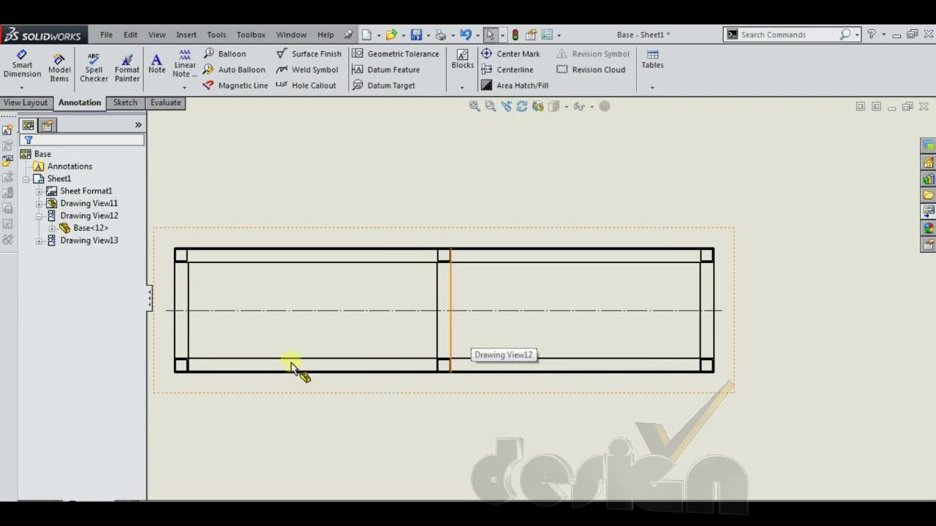
pyautogui.scroll(2, 512, 293)
pyautogui.scroll(-1, 413, 276)
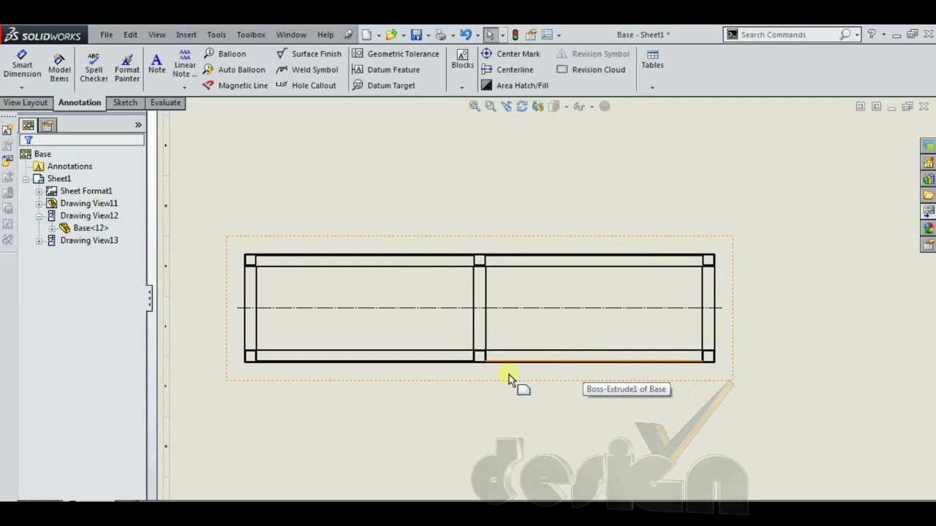
pyautogui.click(536, 86)
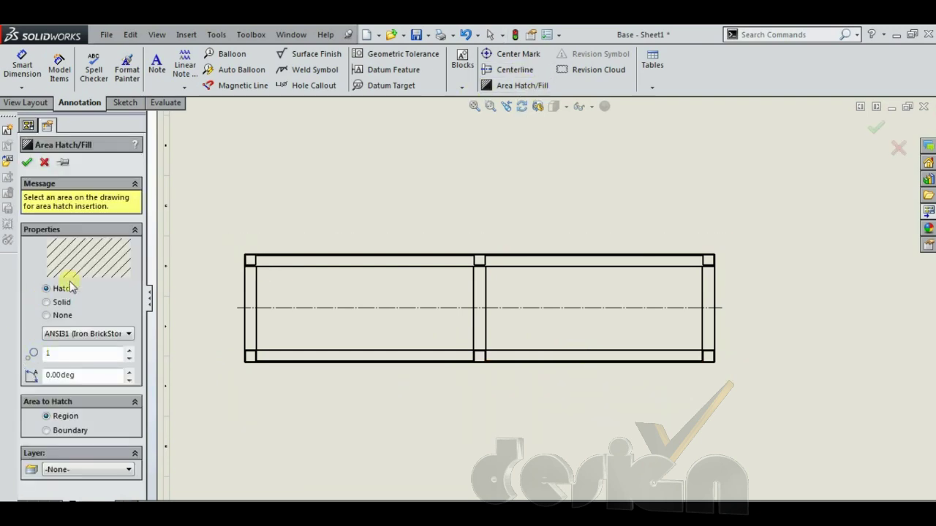
pyautogui.click(394, 264)
pyautogui.click(494, 263)
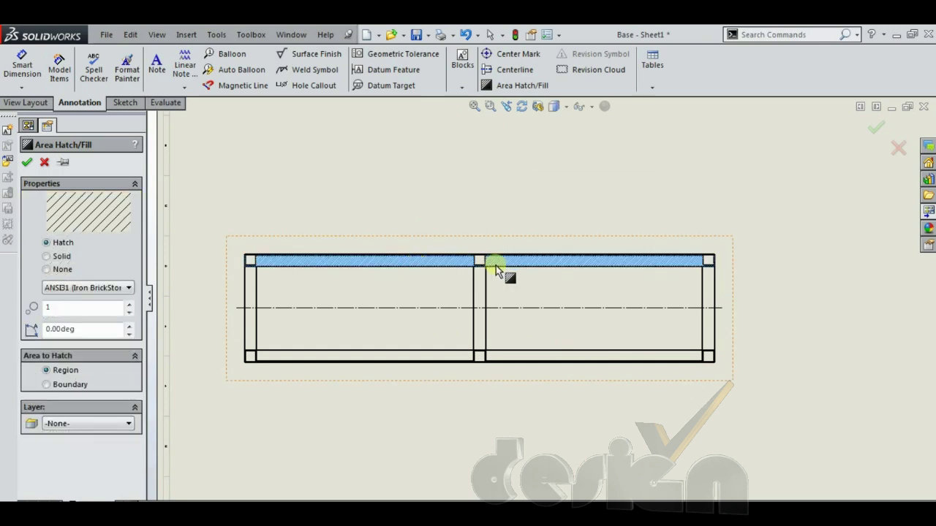
pyautogui.click(524, 359)
pyautogui.click(444, 358)
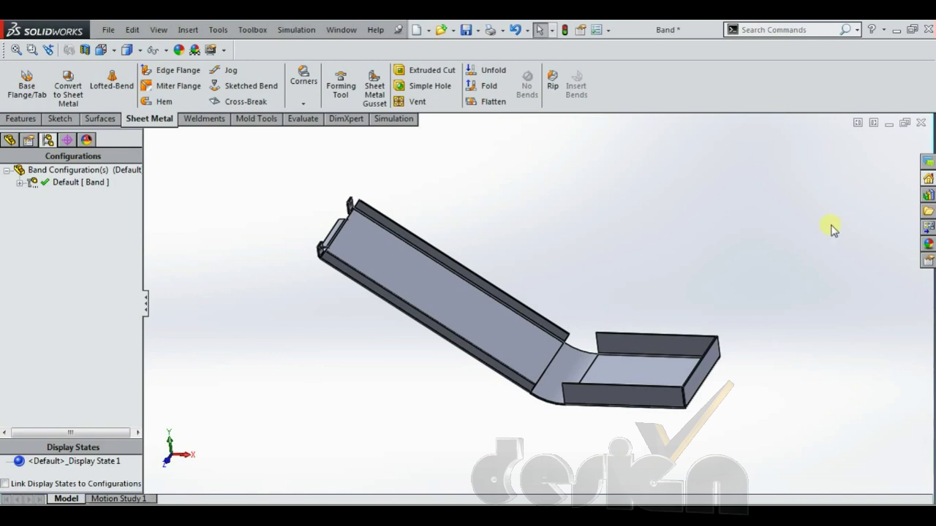
pyautogui.moveTo(629, 259); pyautogui.dragTo(584, 244, button='middle')
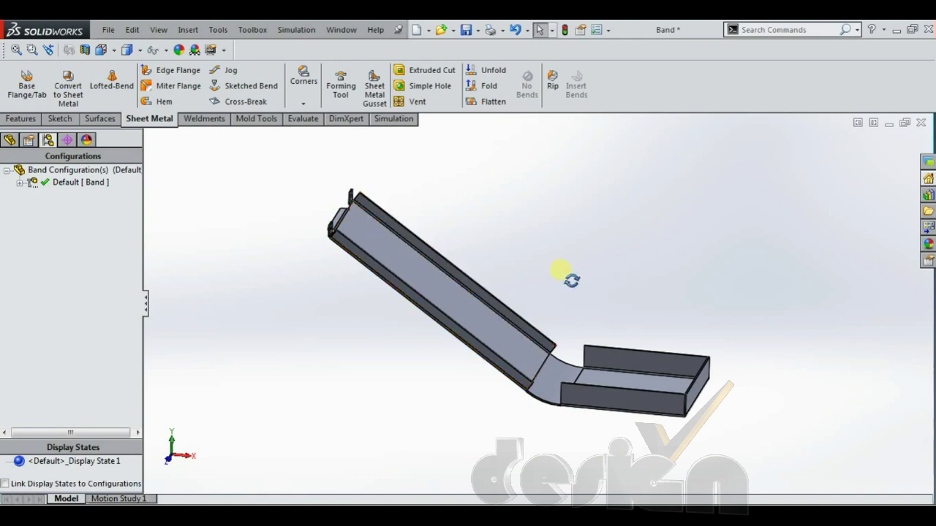
pyautogui.moveTo(566, 276); pyautogui.dragTo(552, 276, button='middle')
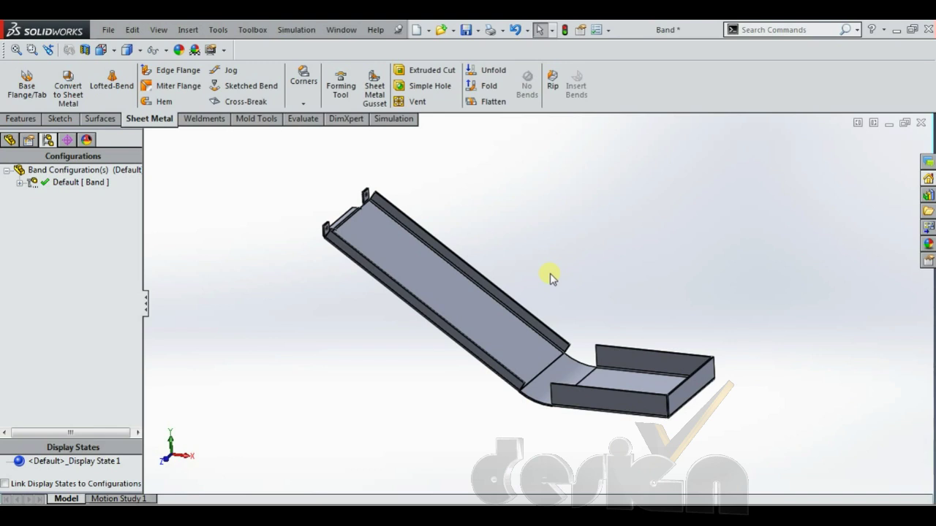
pyautogui.click(503, 111)
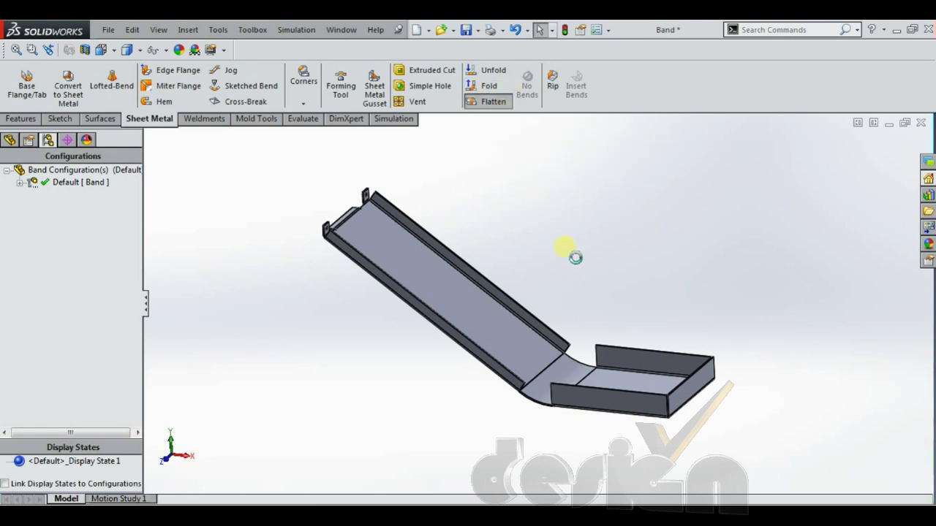
pyautogui.moveTo(545, 374); pyautogui.dragTo(536, 329, button='middle')
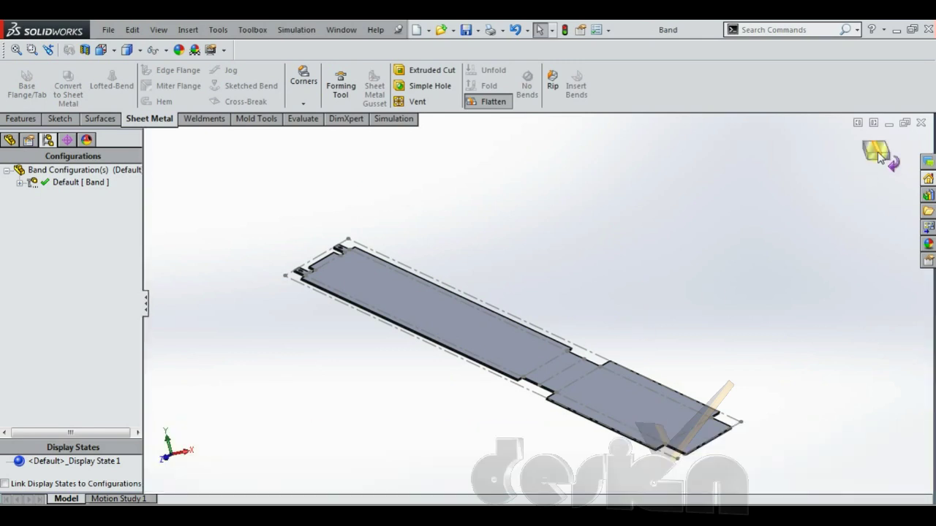
pyautogui.click(488, 102)
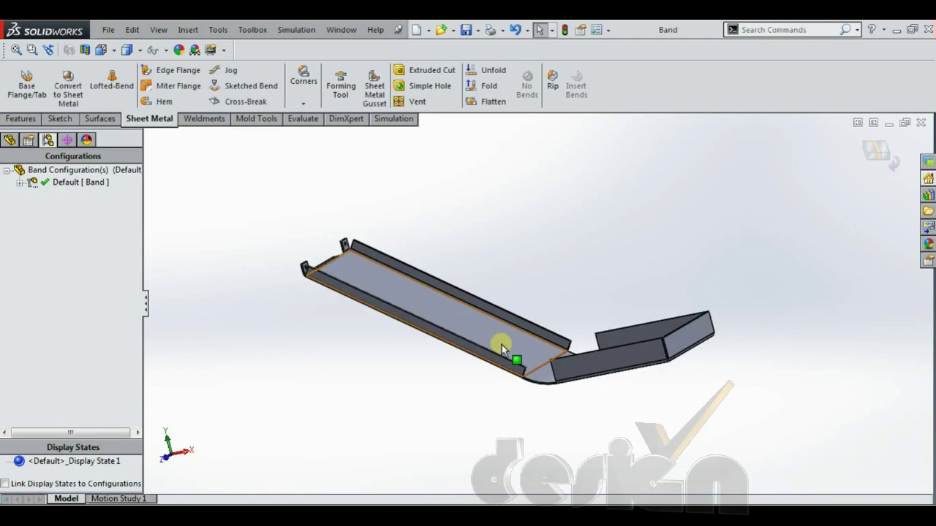
pyautogui.moveTo(602, 288); pyautogui.dragTo(593, 322, button='middle')
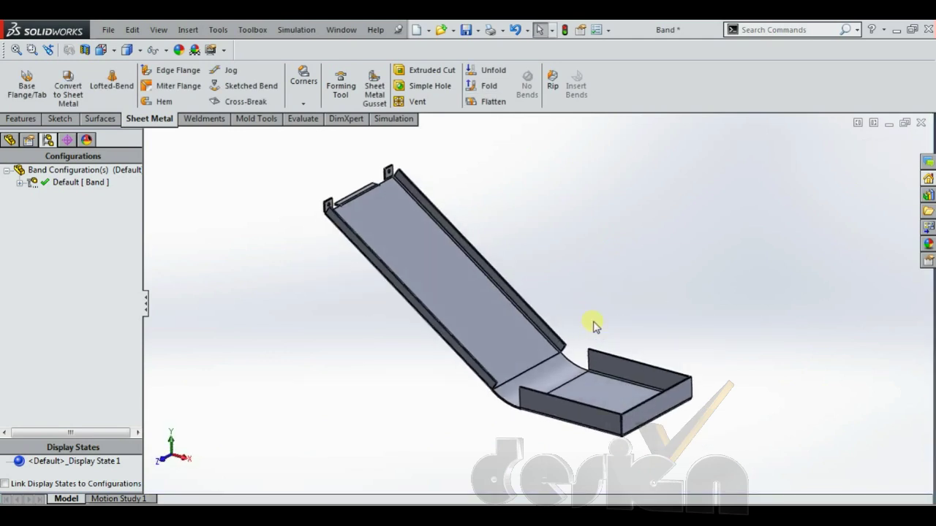
# Make a new drawing from the Band part with the default template and sheet size
pyautogui.click(109, 30)
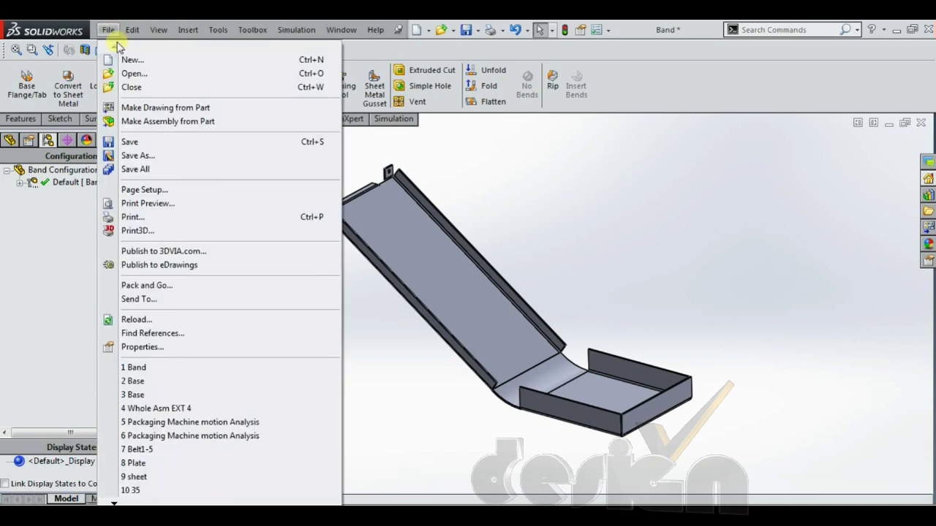
pyautogui.click(139, 108)
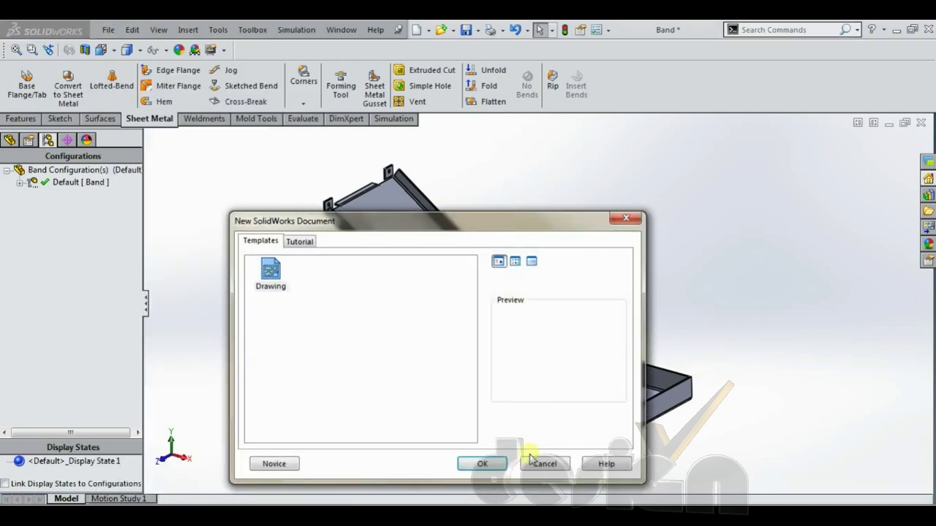
pyautogui.click(482, 464)
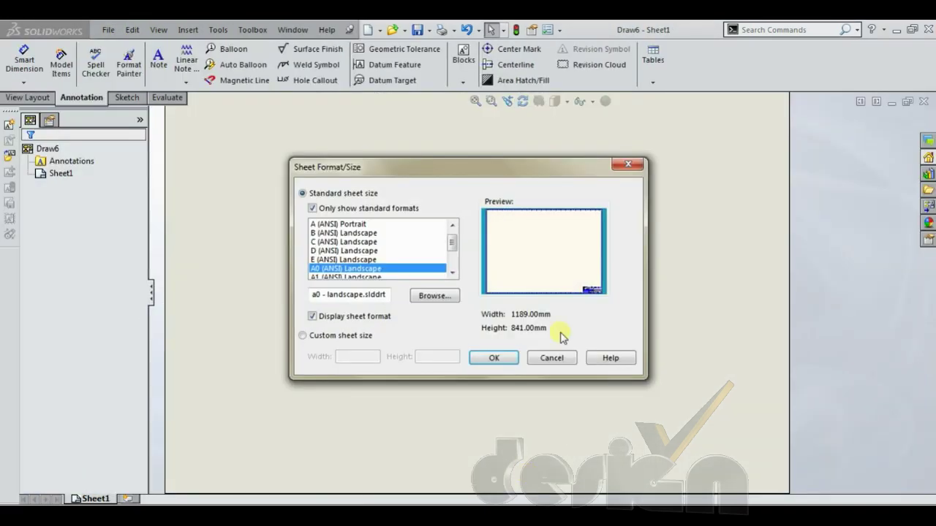
pyautogui.click(503, 358)
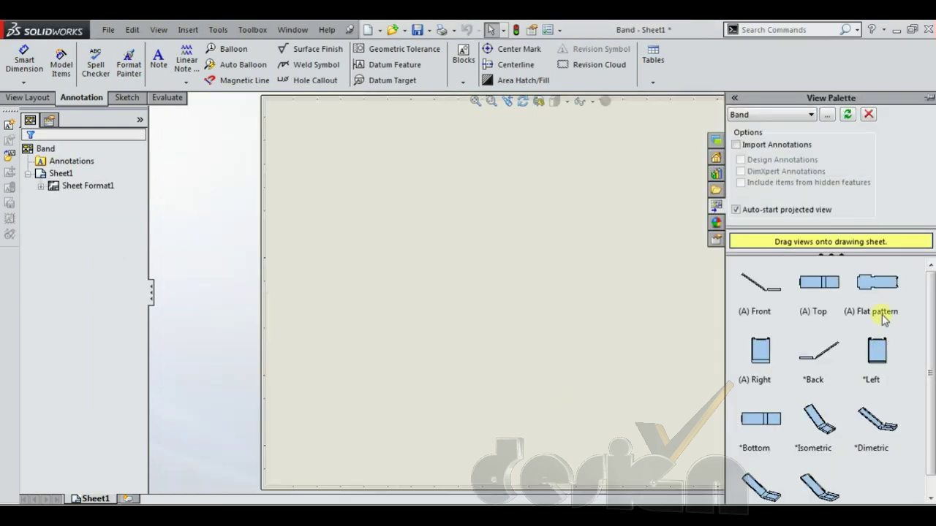
# Place the (A) Flat pattern view from the View Palette onto the sheet
pyautogui.click(881, 313)
pyautogui.moveTo(892, 318); pyautogui.dragTo(661, 286)
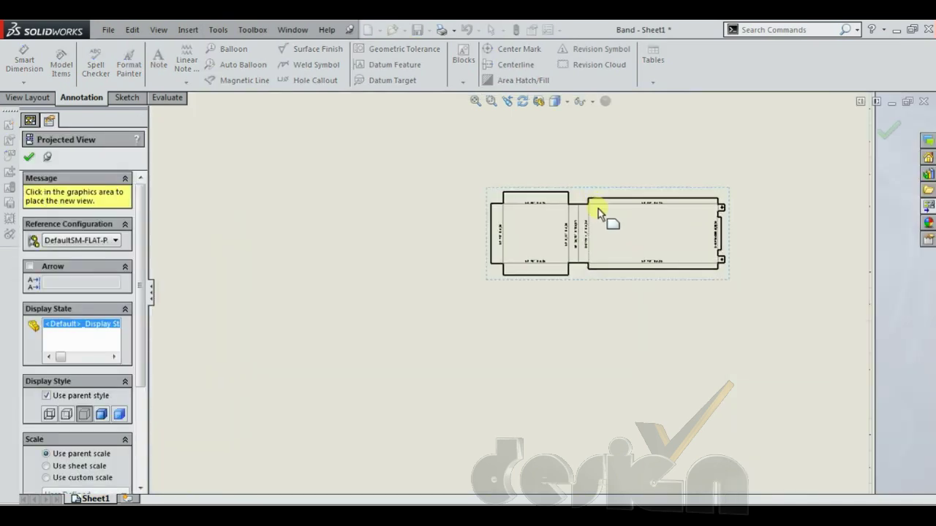
pyautogui.scroll(-8, 574, 303)
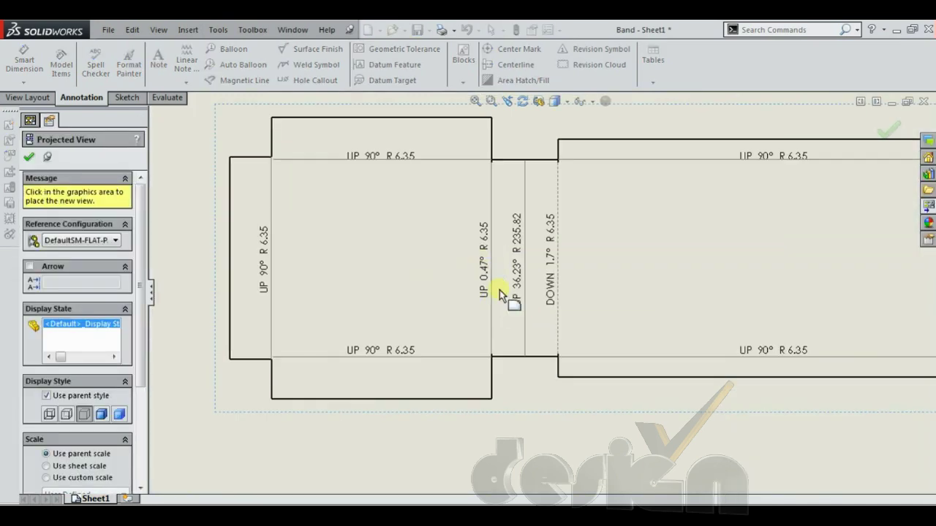
pyautogui.scroll(-1, 283, 273)
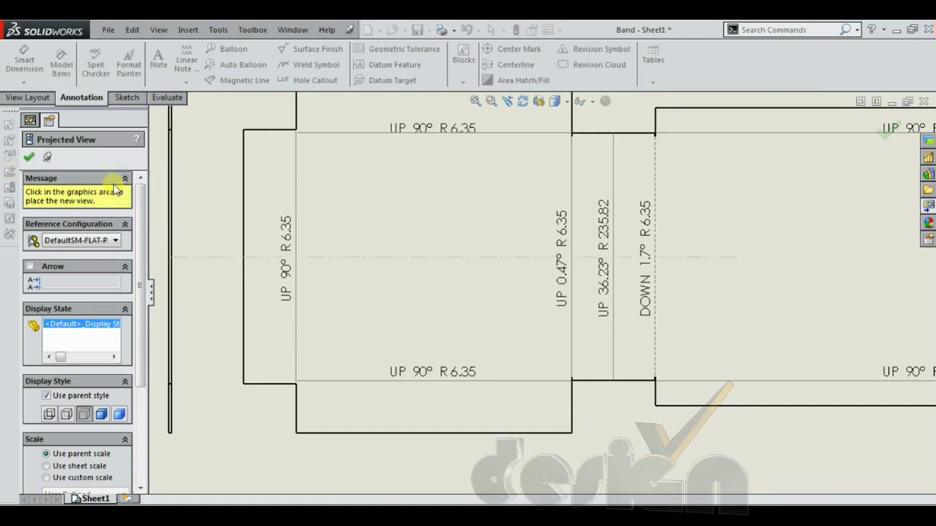
pyautogui.scroll(4, 660, 309)
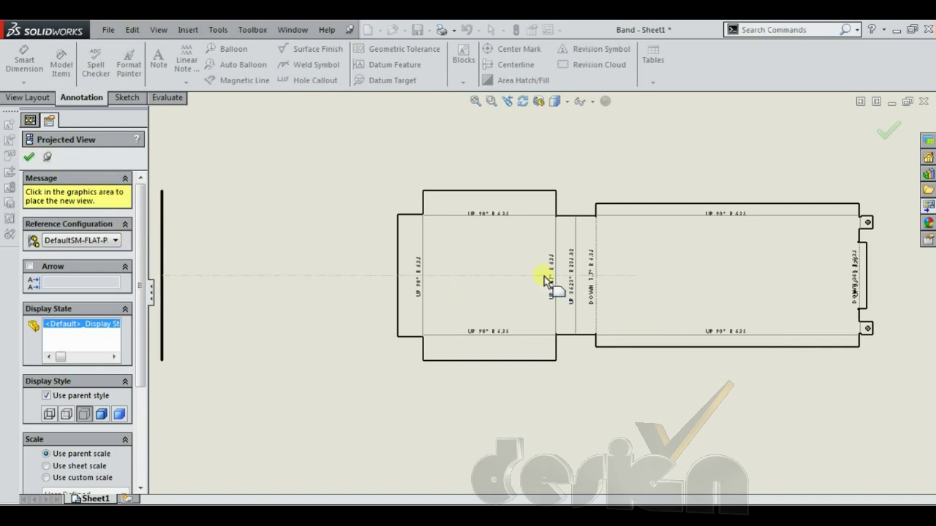
pyautogui.scroll(-4, 417, 300)
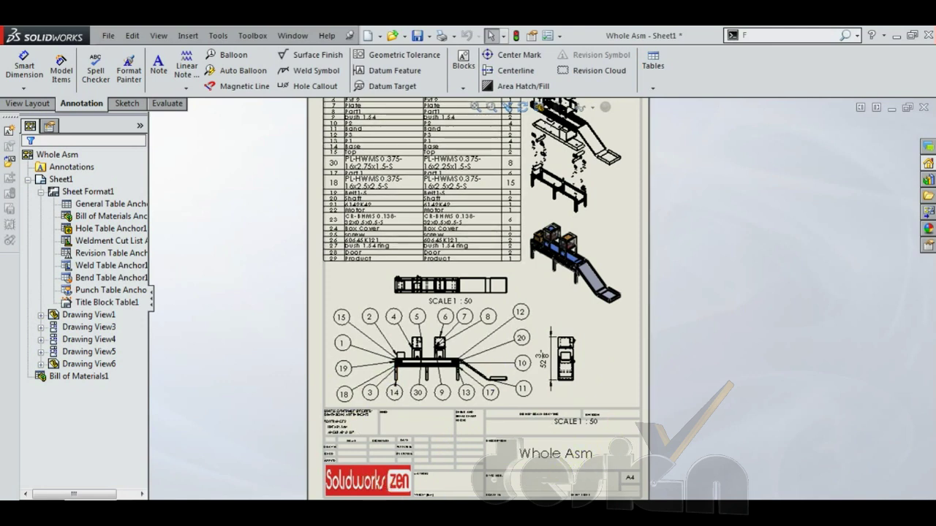
pyautogui.click(88, 192)
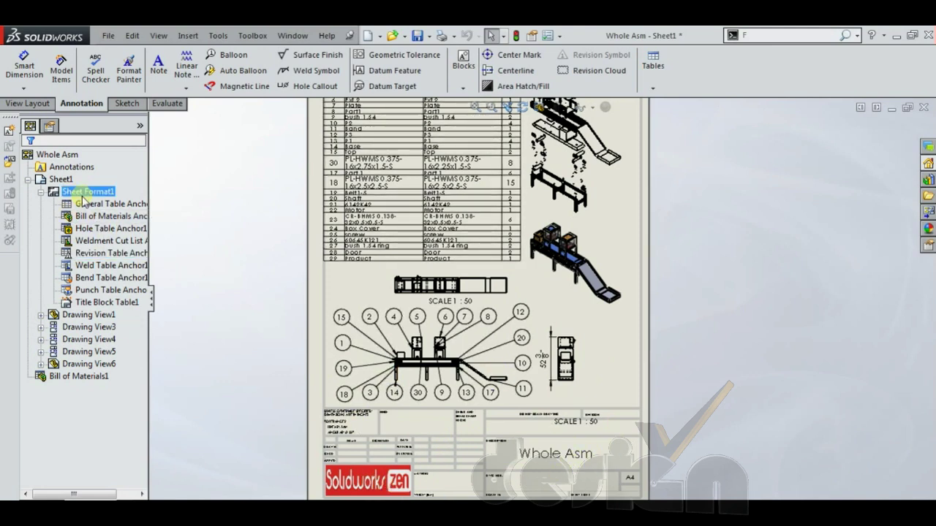
pyautogui.click(110, 253)
pyautogui.click(102, 302)
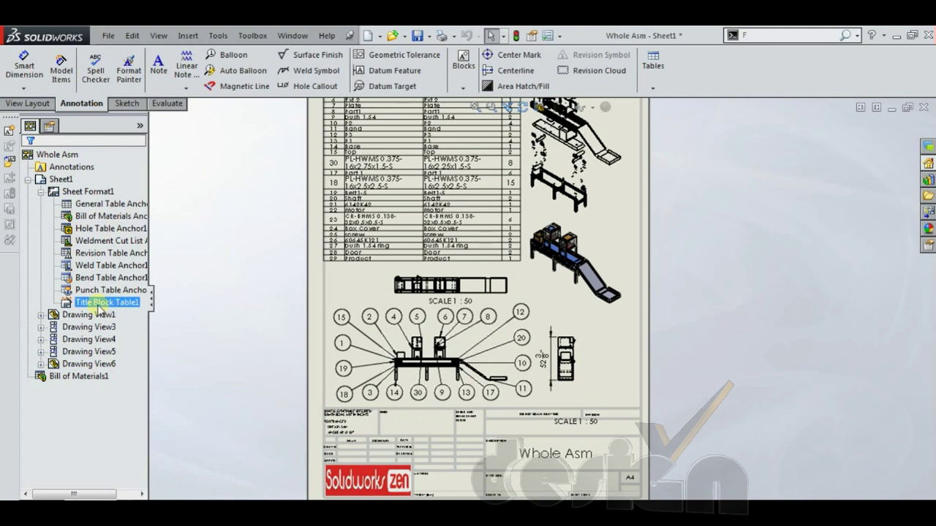
pyautogui.rightClick(97, 306)
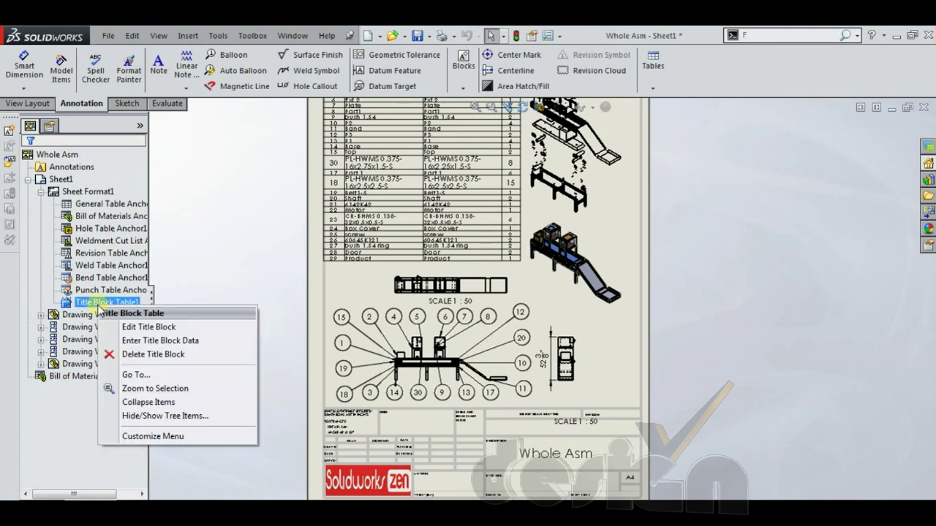
pyautogui.click(148, 327)
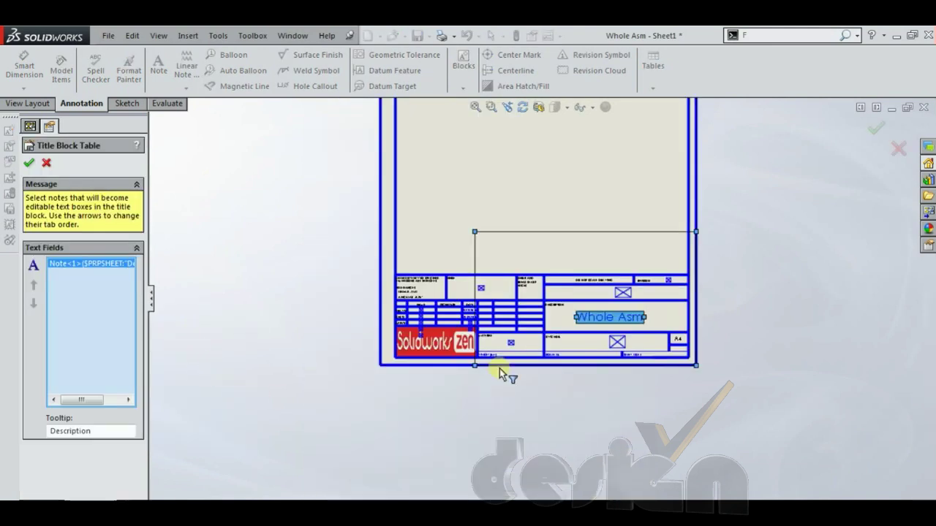
pyautogui.scroll(-2, 641, 325)
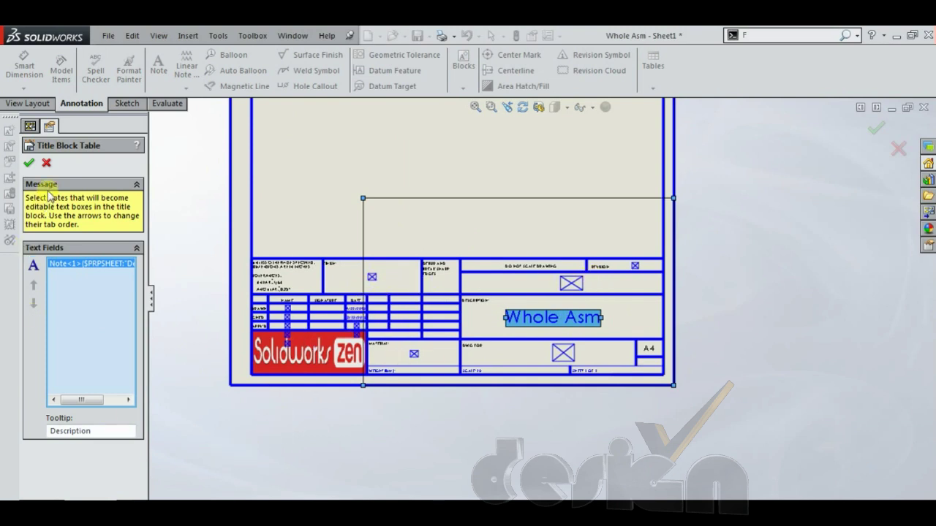
pyautogui.click(29, 162)
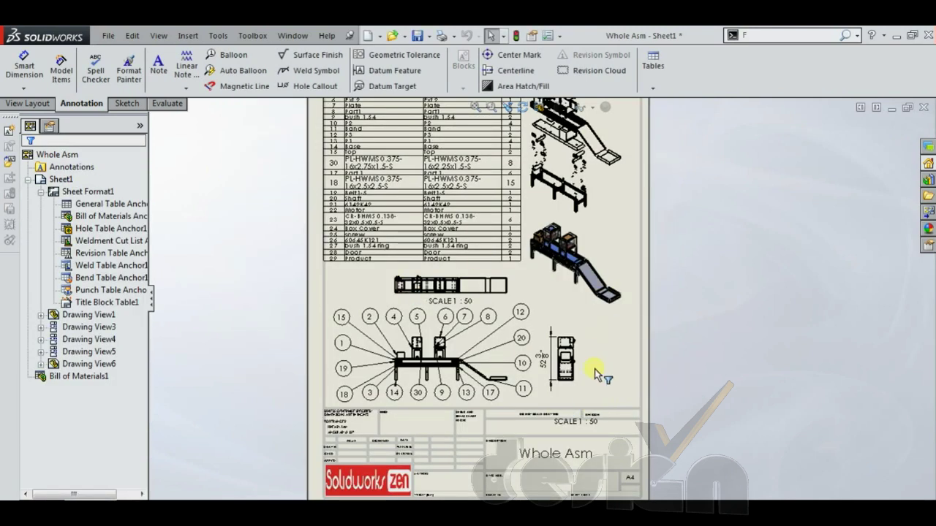
pyautogui.press('f')
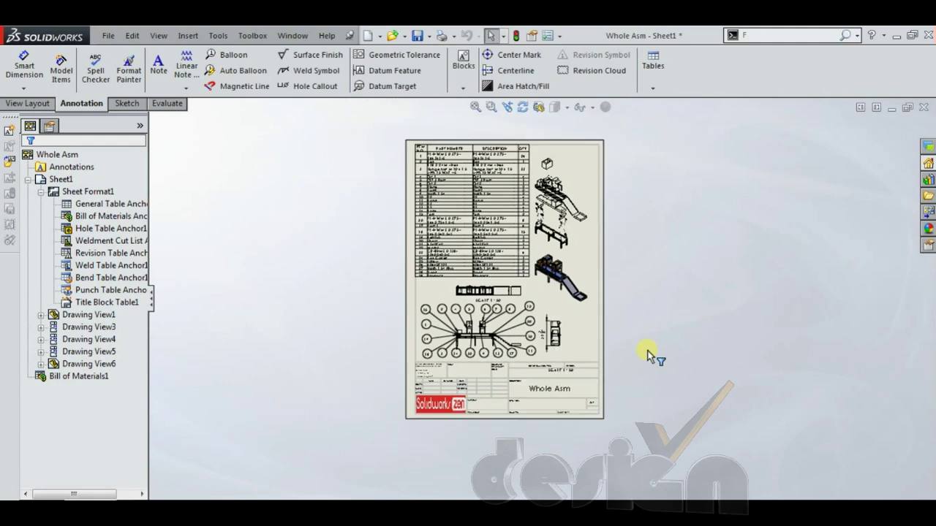